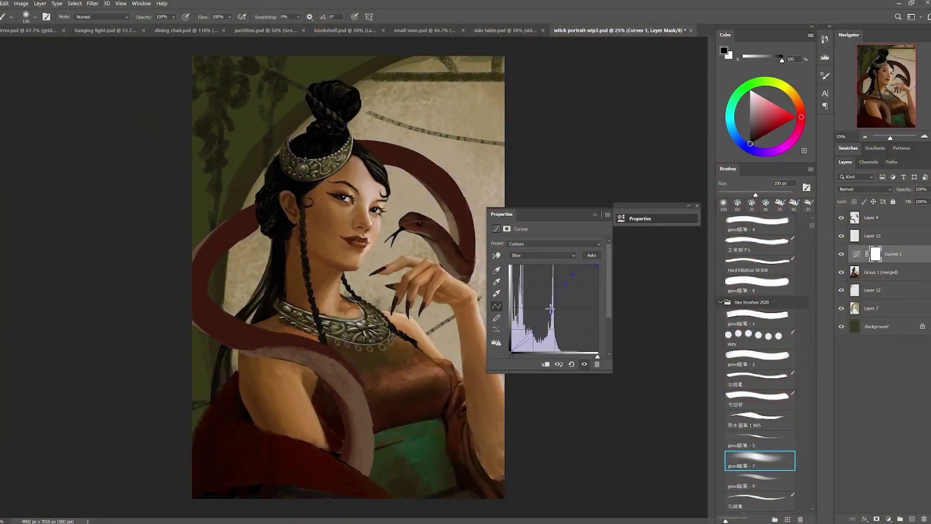
Nudge the Green channel curve of Curves 1 and clip it to Group 1 (merged)
{"action": "key", "text": "alt+3"}
{"action": "key", "text": "alt+5"}
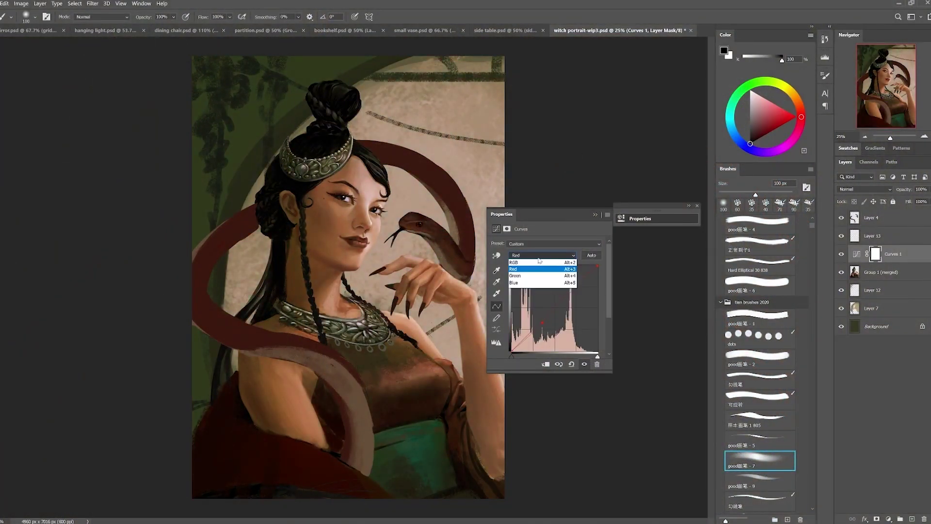
{"action": "key", "text": "alt+4"}
{"action": "left_click_drag", "start_coordinate": [571, 289], "coordinate": [571, 293]}
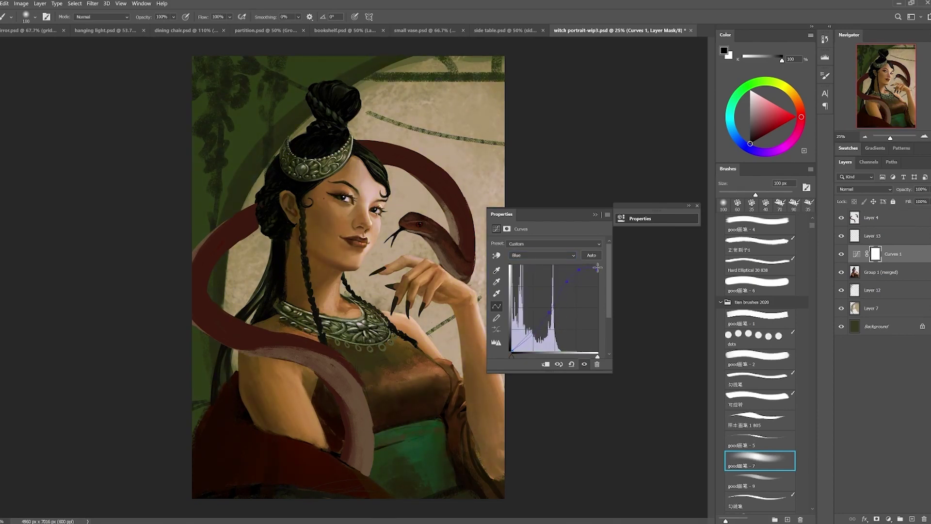
{"action": "left_click", "coordinate": [837, 263], "text": "alt"}
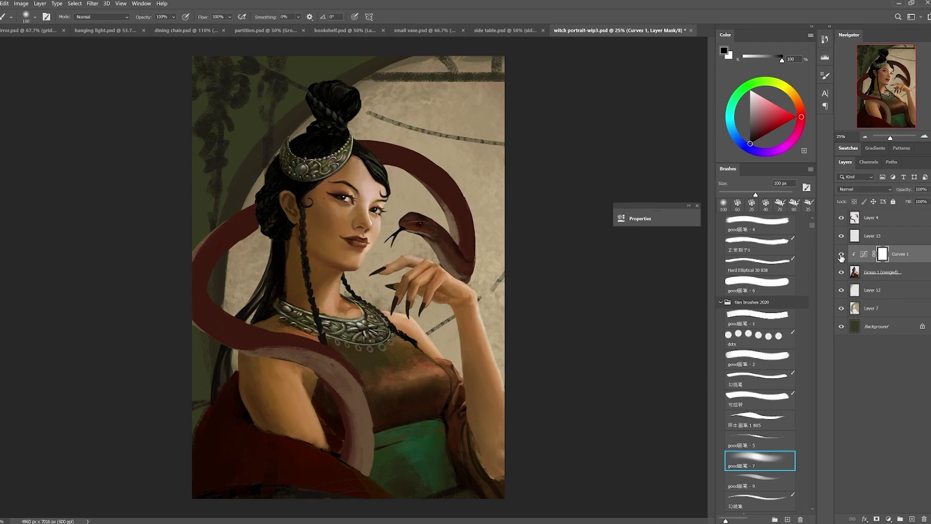
Mask Curves 1 off the bodice with a 900 px brush and paint warm orange on Layer 13
{"action": "key", "text": "bracketright"}
{"action": "key", "text": "bracketright"}
{"action": "key", "text": "bracketright"}
{"action": "key", "text": "bracketright"}
{"action": "key", "text": "bracketright"}
{"action": "key", "text": "bracketright"}
{"action": "key", "text": "bracketright"}
{"action": "key", "text": "bracketright"}
{"action": "key", "text": "bracketright"}
{"action": "mouse_move", "coordinate": [285, 321]}
{"action": "left_mouse_down"}
{"action": "mouse_move", "coordinate": [419, 407]}
{"action": "mouse_move", "coordinate": [450, 369]}
{"action": "left_mouse_up"}
{"action": "left_click", "coordinate": [871, 236]}
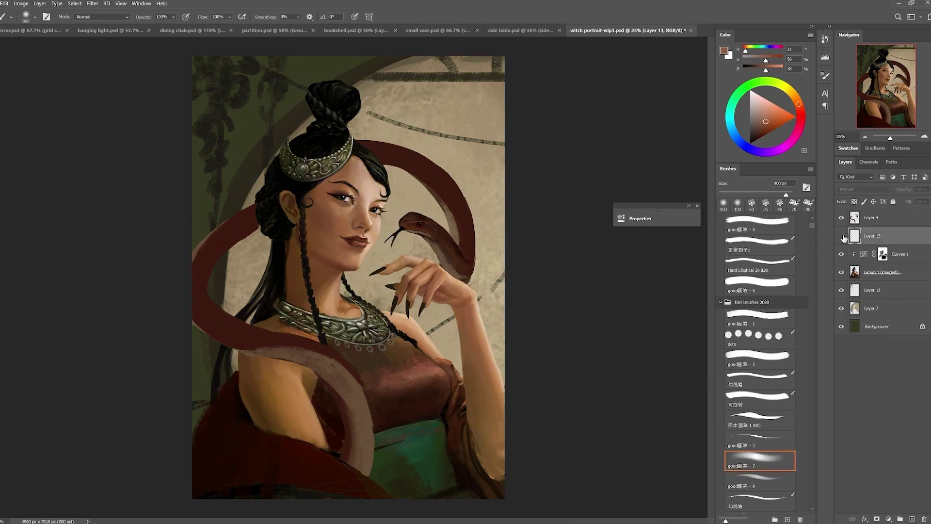
{"action": "key", "text": "bracketleft"}
{"action": "key", "text": "bracketleft"}
{"action": "key", "text": "bracketleft"}
{"action": "key", "text": "bracketleft"}
{"action": "key", "text": "bracketleft"}
{"action": "key", "text": "bracketleft"}
{"action": "key", "text": "bracketleft"}
{"action": "key", "text": "bracketright"}
{"action": "key", "text": "bracketright"}
{"action": "key", "text": "bracketright"}
{"action": "key", "text": "bracketright"}
{"action": "key", "text": "bracketright"}
{"action": "key", "text": "bracketright"}
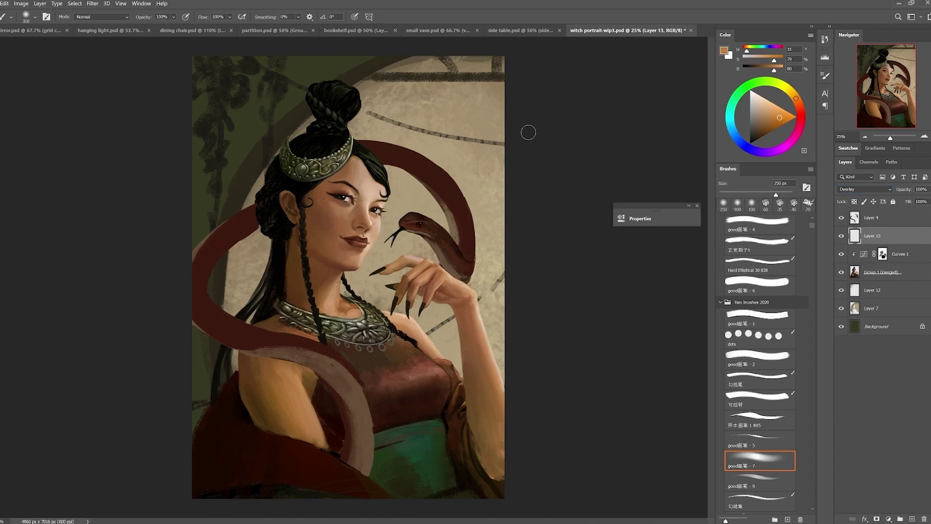
{"action": "key", "text": "bracketleft"}
{"action": "key", "text": "bracketleft"}
{"action": "key", "text": "bracketleft"}
{"action": "key", "text": "bracketleft"}
{"action": "key", "text": "bracketleft"}
{"action": "key", "text": "bracketleft"}
{"action": "key", "text": "bracketleft"}
{"action": "key", "text": "bracketleft"}
{"action": "key", "text": "bracketleft"}
{"action": "key", "text": "bracketleft"}
{"action": "key", "text": "bracketleft"}
{"action": "key", "text": "bracketleft"}
{"action": "left_click", "coordinate": [357, 243], "text": "alt"}
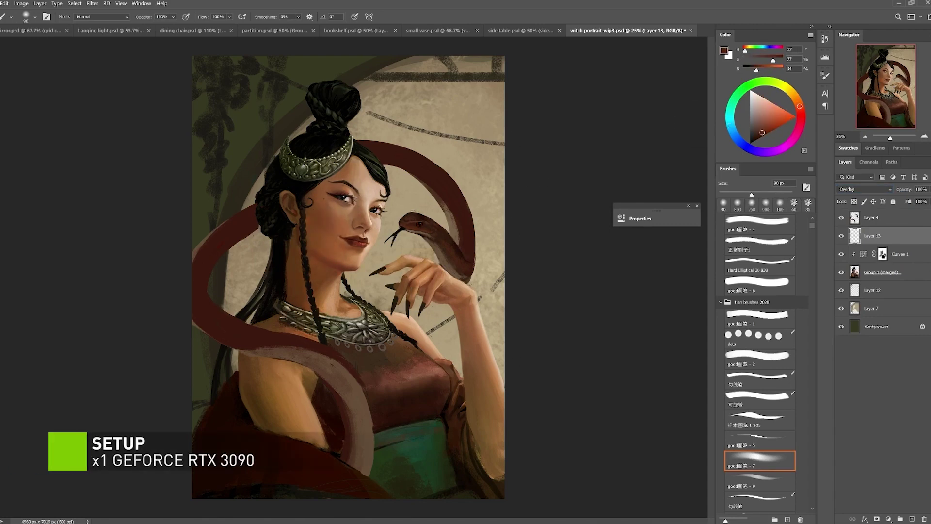
Save the file and merge Curves 1 and Layer 13 down into Group 1 (merged)
{"action": "key", "text": "ctrl+s"}
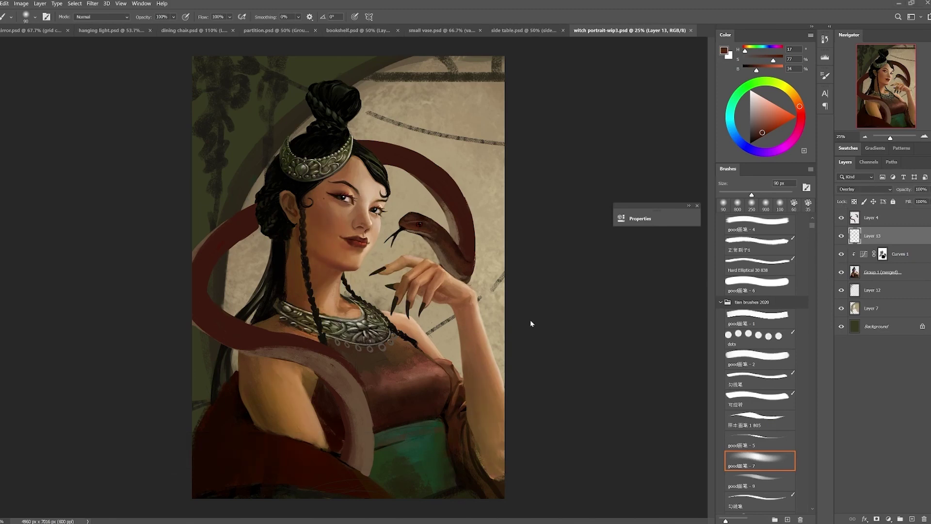
{"action": "key", "text": "alt+bracketleft"}
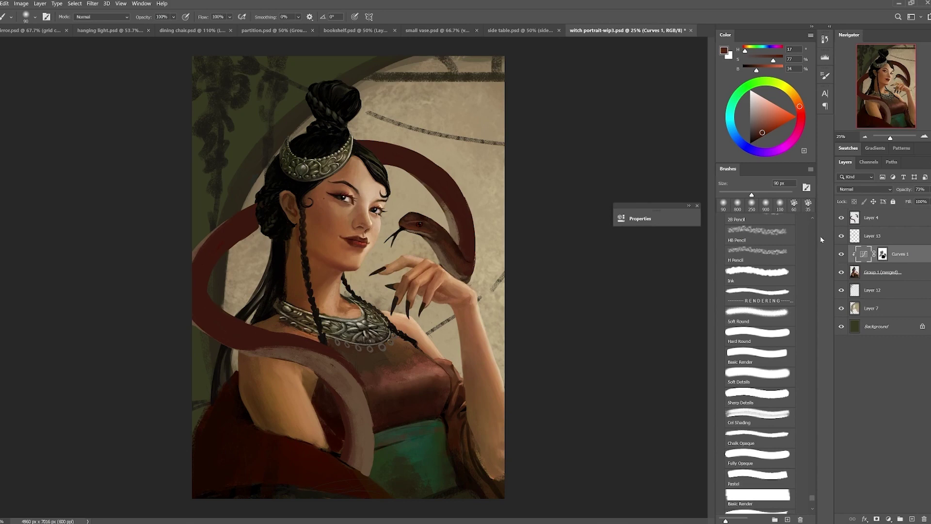
{"action": "key", "text": "ctrl+e"}
{"action": "key", "text": "alt+bracketright"}
{"action": "key", "text": "ctrl+e"}
{"action": "key", "text": "period"}
{"action": "key", "text": "period"}
{"action": "key", "text": "period"}
{"action": "key", "text": "period"}
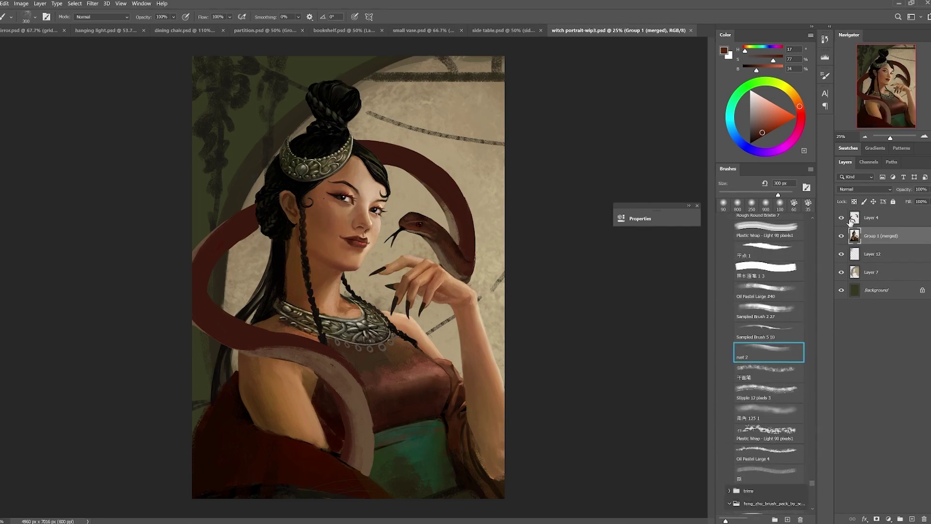
Paint near the necklace, sampling dark hair browns with 150 px then 60 px brushes
{"action": "key", "text": "bracketleft"}
{"action": "key", "text": "bracketleft"}
{"action": "key", "text": "bracketleft"}
{"action": "key", "text": "bracketleft"}
{"action": "left_click_drag", "start_coordinate": [281, 320], "coordinate": [313, 337]}
{"action": "left_click", "coordinate": [266, 317], "text": "alt"}
{"action": "left_click", "coordinate": [289, 266], "text": "alt"}
{"action": "key", "text": "bracketleft"}
{"action": "key", "text": "bracketleft"}
{"action": "key", "text": "bracketleft"}
{"action": "key", "text": "bracketleft"}
{"action": "key", "text": "bracketleft"}
{"action": "key", "text": "bracketleft"}
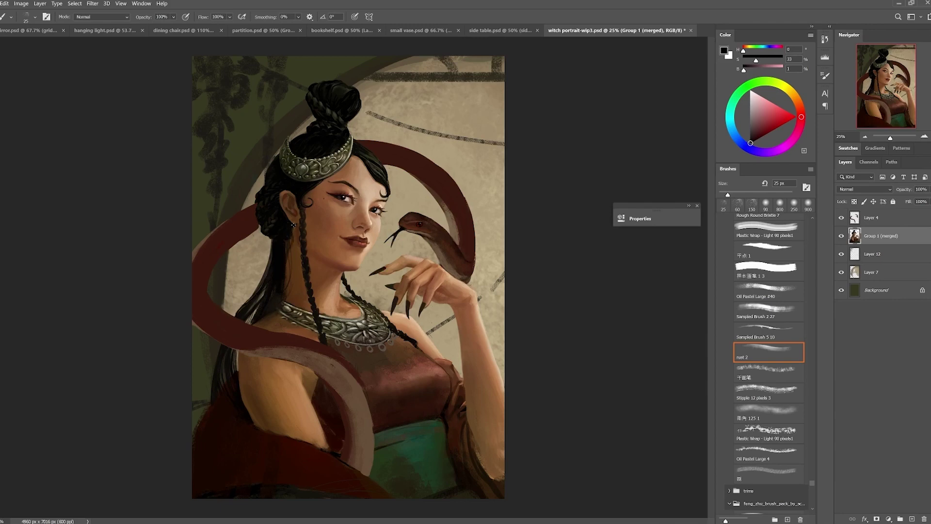
{"action": "key", "text": "ctrl+plus"}
{"action": "key", "text": "bracketright"}
{"action": "key", "text": "bracketright"}
{"action": "left_click", "coordinate": [285, 287], "text": "alt"}
At 50% zoom, touch up the head with Stipple 12 pixels 3, sampling hair and foliage tones
{"action": "key", "text": "ctrl+plus"}
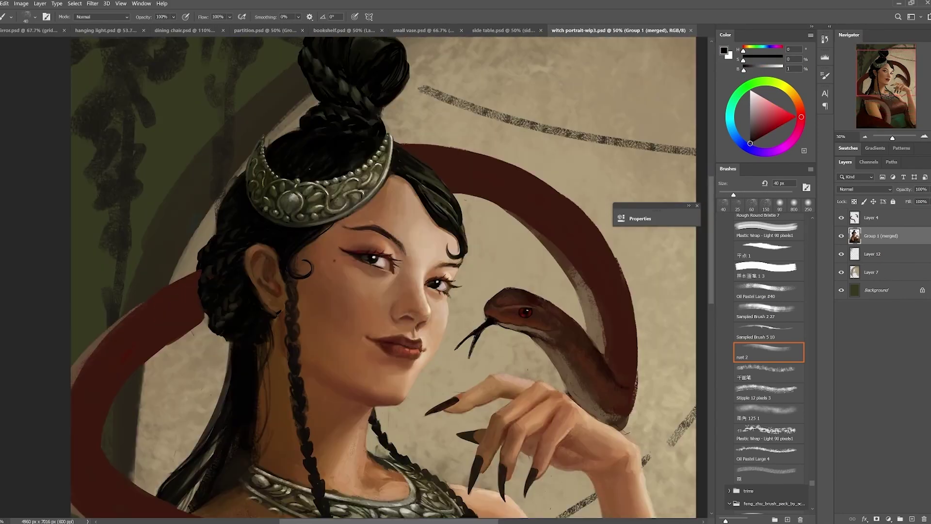
{"action": "left_click_drag", "start_coordinate": [339, 281], "coordinate": [393, 266]}
{"action": "left_click", "coordinate": [409, 267], "text": "alt"}
{"action": "left_click", "coordinate": [337, 250], "text": "alt"}
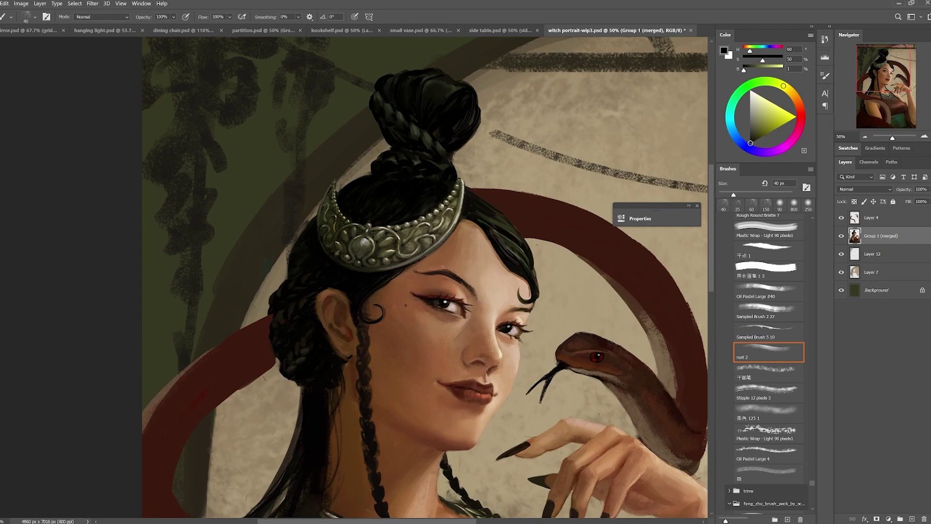
{"action": "left_click_drag", "start_coordinate": [338, 251], "coordinate": [324, 348]}
{"action": "mouse_move", "coordinate": [378, 257]}
{"action": "left_mouse_down"}
{"action": "mouse_move", "coordinate": [402, 160]}
{"action": "mouse_move", "coordinate": [388, 160]}
{"action": "mouse_move", "coordinate": [415, 160]}
{"action": "left_mouse_up"}
{"action": "key", "text": "period"}
{"action": "key", "text": "period"}
{"action": "left_click", "coordinate": [430, 263], "text": "alt"}
{"action": "left_click_drag", "start_coordinate": [504, 228], "coordinate": [484, 242]}
{"action": "left_click", "coordinate": [484, 242], "text": "alt"}
{"action": "key", "text": "comma"}
{"action": "key", "text": "comma"}
{"action": "key", "text": "comma"}
{"action": "key", "text": "comma"}
{"action": "key", "text": "comma"}
{"action": "key", "text": "comma"}
{"action": "key", "text": "comma"}
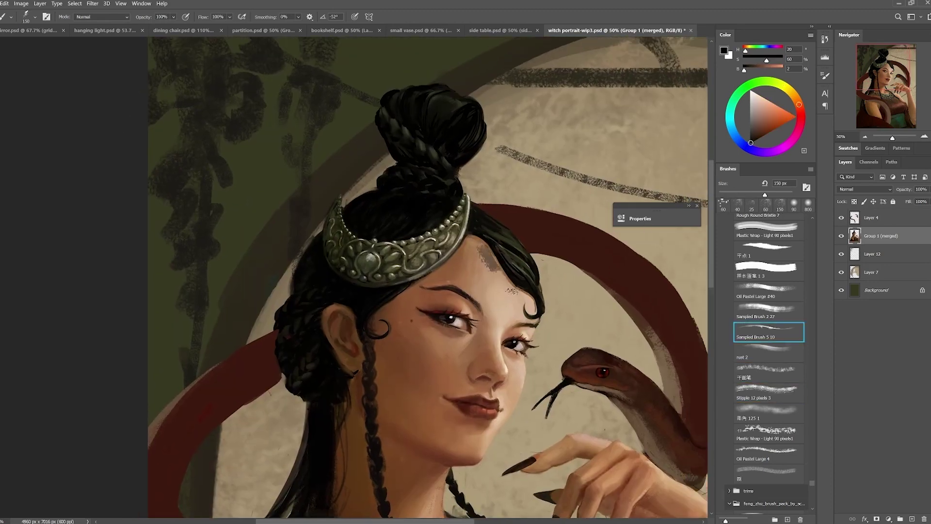
Paint the foliage with plastic-wrap and serieP - 01 brushes at 40% opacity, then blend with Smudge
{"action": "left_click", "coordinate": [781, 224]}
{"action": "key", "text": "ctrl+minus"}
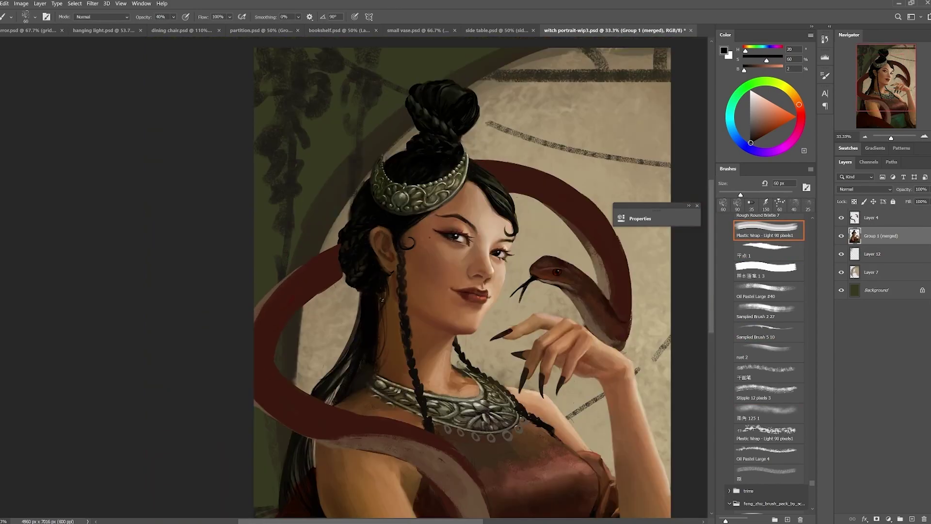
{"action": "mouse_move", "coordinate": [400, 178]}
{"action": "left_mouse_down"}
{"action": "mouse_move", "coordinate": [438, 158]}
{"action": "mouse_move", "coordinate": [453, 101]}
{"action": "left_mouse_up"}
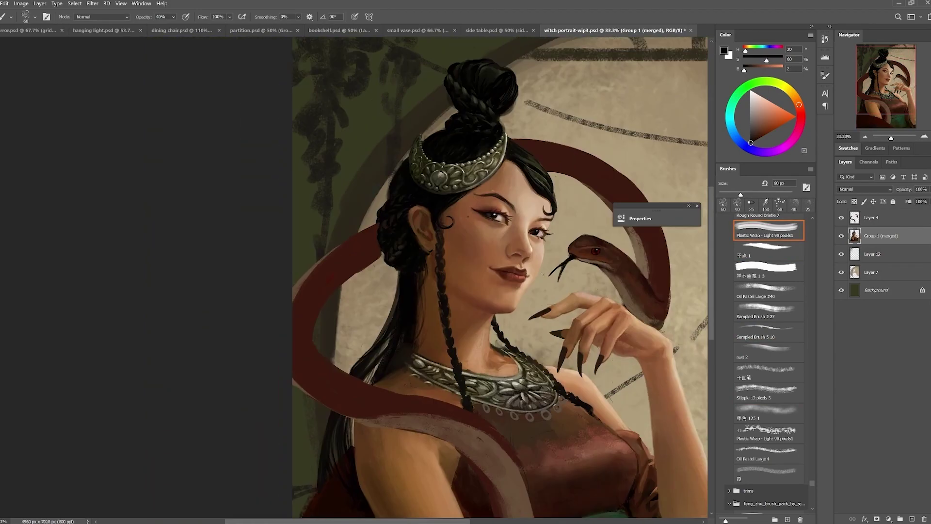
{"action": "left_click", "coordinate": [771, 250]}
{"action": "scroll", "coordinate": [771, 230], "scroll_direction": "down", "scroll_amount": 10}
{"action": "scroll", "coordinate": [771, 231], "scroll_direction": "up", "scroll_amount": 1}
{"action": "left_click", "coordinate": [769, 243]}
{"action": "left_click", "coordinate": [381, 181], "text": "alt"}
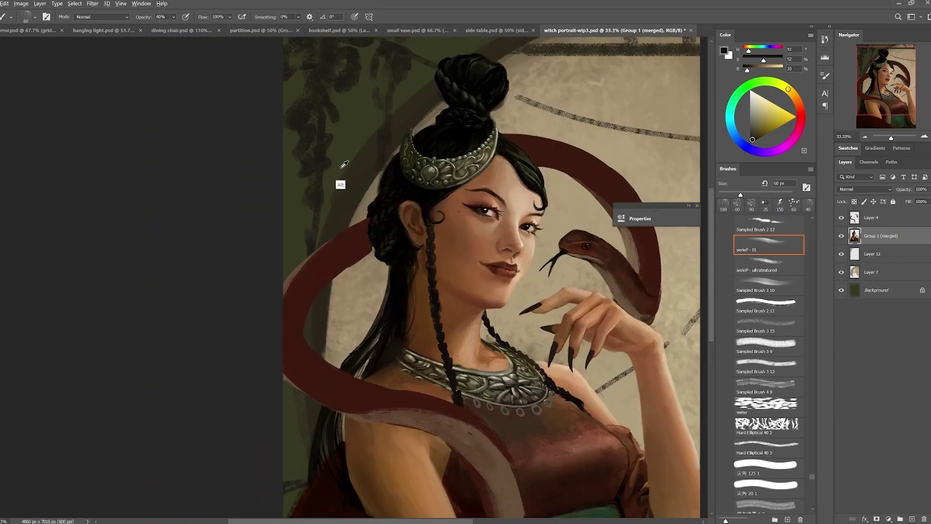
{"action": "key", "text": "r"}
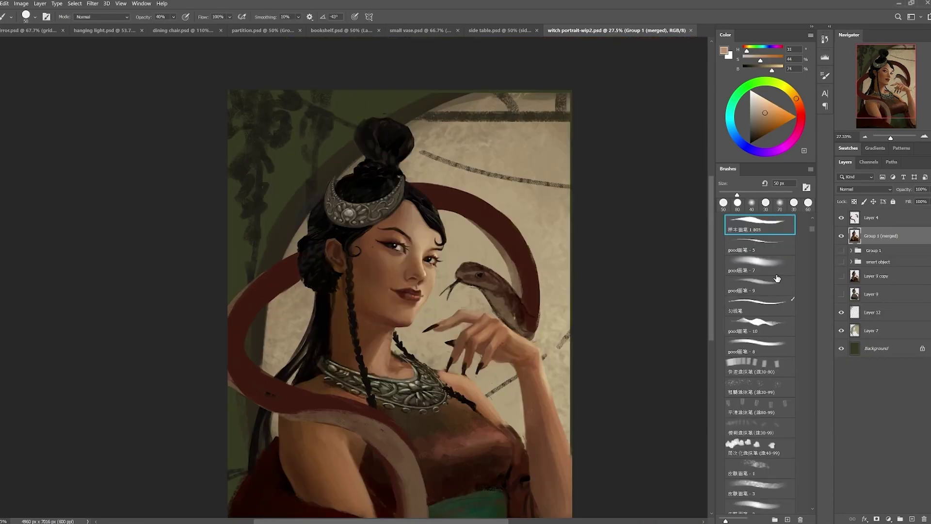
In Curves, lift RGB from 191 to 208, adjust a second point, and switch to Blue
{"action": "key", "text": "ctrl+m"}
{"action": "left_click_drag", "start_coordinate": [677, 279], "coordinate": [678, 272]}
{"action": "left_click_drag", "start_coordinate": [633, 314], "coordinate": [635, 318]}
{"action": "key", "text": "alt+5"}
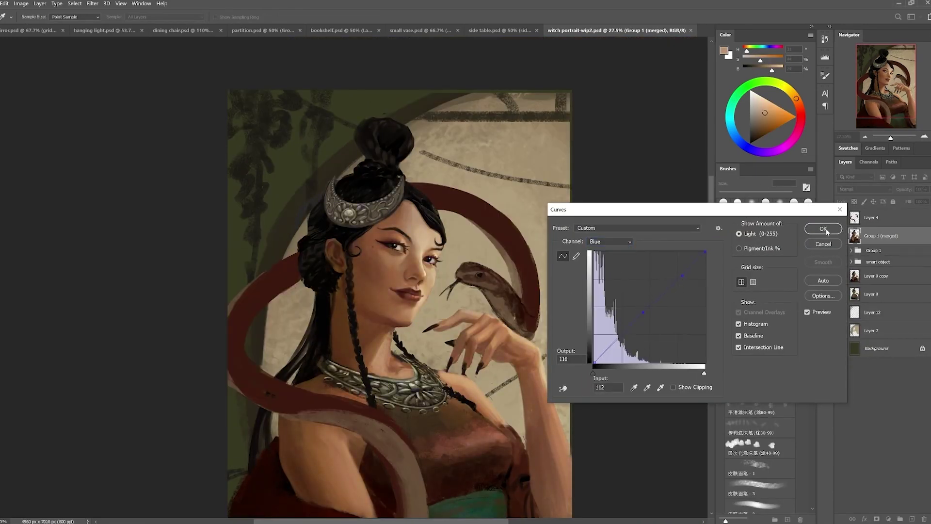
Apply the Curves correction and erase stray paint from the portrait
{"action": "left_click", "coordinate": [823, 229]}
{"action": "key", "text": "e"}
{"action": "mouse_move", "coordinate": [504, 321]}
{"action": "left_mouse_down"}
{"action": "mouse_move", "coordinate": [467, 277]}
{"action": "mouse_move", "coordinate": [518, 281]}
{"action": "left_mouse_up"}
Set up the 皮肤画笔 - 2 skin brush at 40% opacity and 15 px
{"action": "key", "text": "b"}
{"action": "key", "text": "F6"}
{"action": "key", "text": "period"}
{"action": "key", "text": "period"}
{"action": "key", "text": "period"}
{"action": "key", "text": "period"}
{"action": "key", "text": "period"}
{"action": "key", "text": "period"}
{"action": "key", "text": "period"}
{"action": "key", "text": "period"}
{"action": "key", "text": "period"}
{"action": "key", "text": "period"}
{"action": "key", "text": "period"}
{"action": "key", "text": "period"}
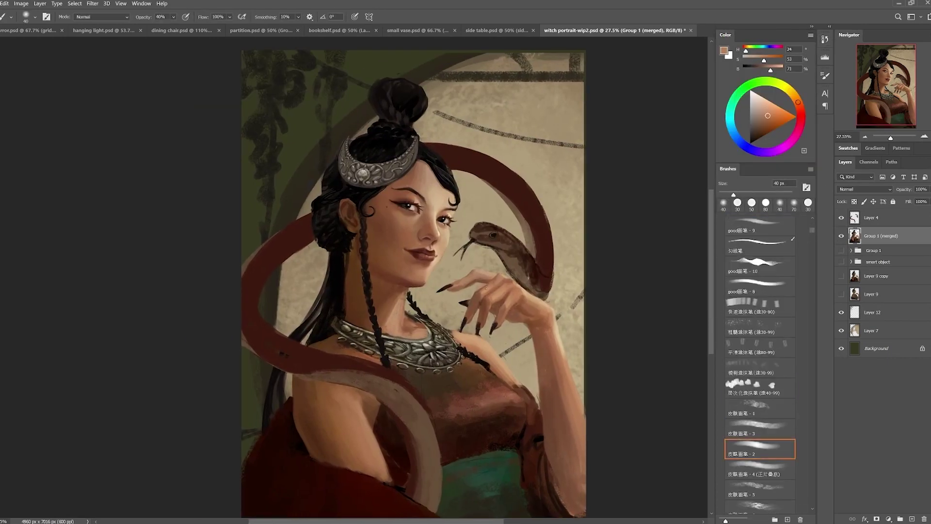
{"action": "left_click_drag", "start_coordinate": [501, 303], "coordinate": [503, 282]}
{"action": "key", "text": "comma"}
{"action": "key", "text": "comma"}
{"action": "key", "text": "comma"}
{"action": "key", "text": "comma"}
{"action": "key", "text": "comma"}
{"action": "key", "text": "comma"}
{"action": "key", "text": "comma"}
{"action": "key", "text": "comma"}
{"action": "key", "text": "comma"}
{"action": "key", "text": "comma"}
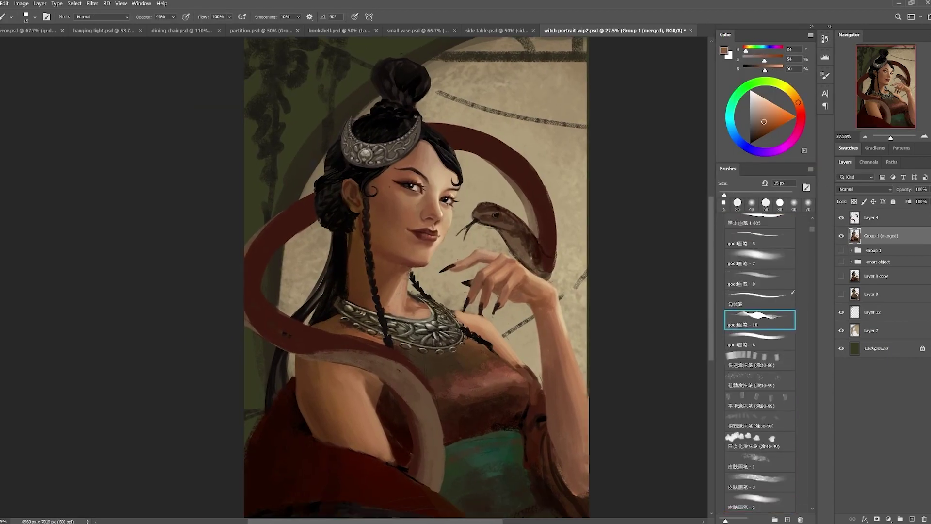
{"action": "scroll", "coordinate": [437, 243], "scroll_direction": "up", "scroll_amount": 3}
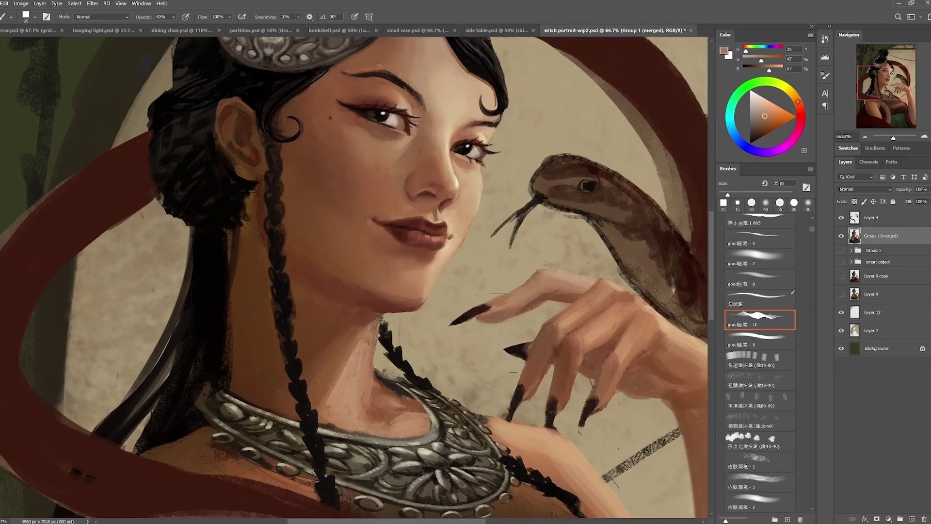
Sample chin and shadow skin tones and paint the face and neck at 60–90 px
{"action": "left_click_drag", "start_coordinate": [386, 286], "coordinate": [407, 280]}
{"action": "left_click", "coordinate": [401, 260], "text": "alt"}
{"action": "key", "text": "period"}
{"action": "key", "text": "period"}
{"action": "key", "text": "period"}
{"action": "key", "text": "period"}
{"action": "key", "text": "period"}
{"action": "key", "text": "period"}
{"action": "key", "text": "period"}
{"action": "key", "text": "period"}
{"action": "key", "text": "period"}
{"action": "left_click", "coordinate": [405, 295], "text": "alt"}
{"action": "left_click", "coordinate": [374, 293], "text": "alt"}
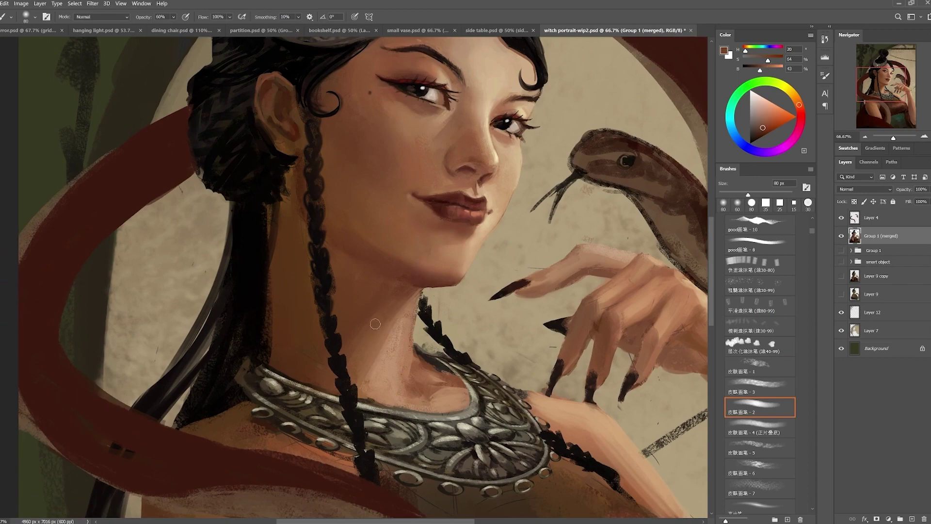
{"action": "key", "text": "bracketright"}
{"action": "key", "text": "bracketright"}
{"action": "key", "text": "bracketright"}
{"action": "scroll", "coordinate": [340, 292], "scroll_direction": "up", "scroll_amount": 3}
{"action": "left_click", "coordinate": [341, 293], "text": "alt"}
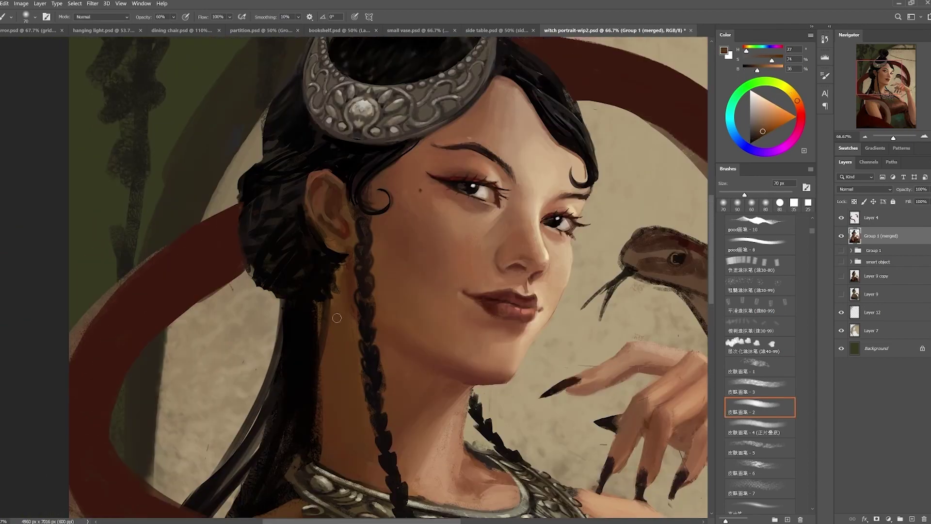
{"action": "scroll", "coordinate": [341, 292], "scroll_direction": "up", "scroll_amount": 5}
Trim the hair edge with the eraser, then sample near-black and dark brown hair tones at 30 px
{"action": "key", "text": "e"}
{"action": "left_click_drag", "start_coordinate": [293, 215], "coordinate": [268, 289]}
{"action": "scroll", "coordinate": [268, 288], "scroll_direction": "up", "scroll_amount": 2}
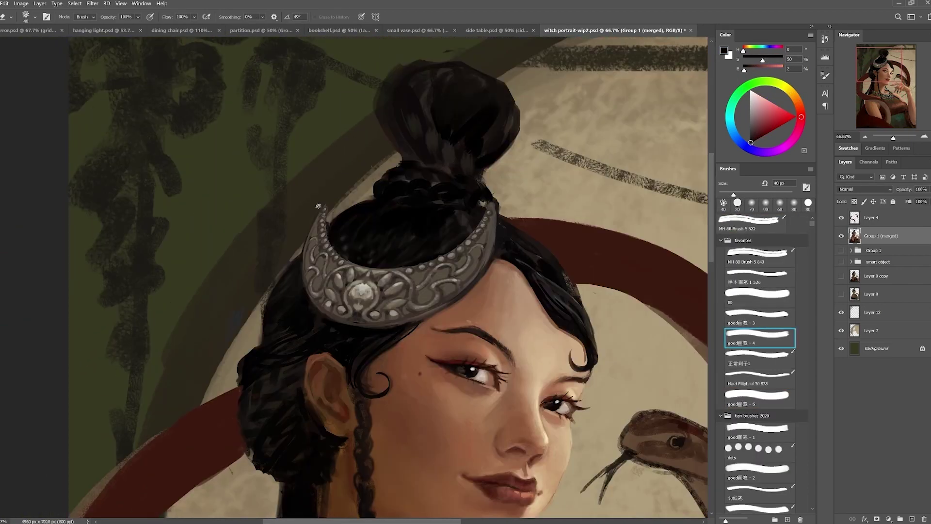
{"action": "key", "text": "b"}
{"action": "scroll", "coordinate": [445, 208], "scroll_direction": "left", "scroll_amount": 2}
{"action": "left_click", "coordinate": [445, 209], "text": "alt"}
{"action": "left_click", "coordinate": [444, 209], "text": "alt"}
{"action": "key", "text": "bracketright"}
{"action": "key", "text": "bracketright"}
{"action": "left_click", "coordinate": [479, 216], "text": "alt"}
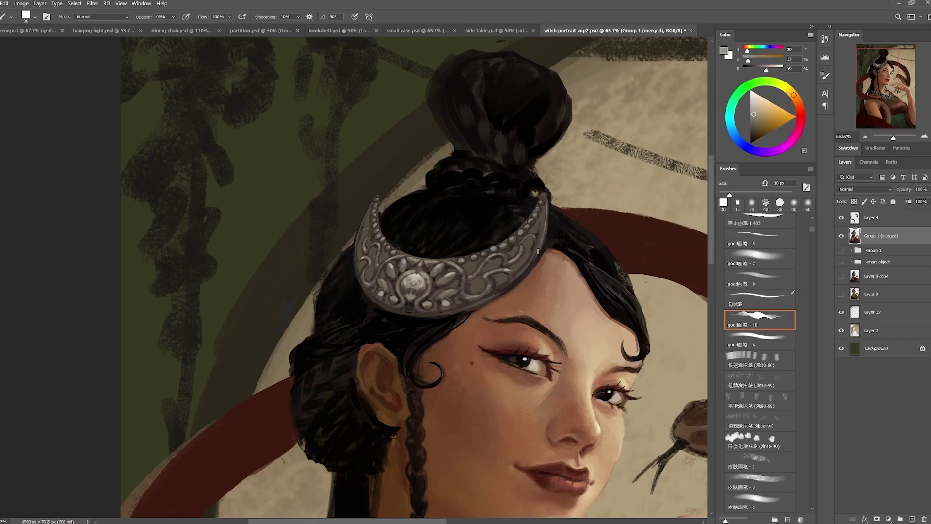
Switch to the 正常刷子1 brush at full opacity and 15 px with a darker brown
{"action": "scroll", "coordinate": [544, 203], "scroll_direction": "left", "scroll_amount": 2}
{"action": "scroll", "coordinate": [544, 204], "scroll_direction": "down", "scroll_amount": 1}
{"action": "left_click", "coordinate": [526, 283], "text": "alt"}
{"action": "key", "text": "b"}
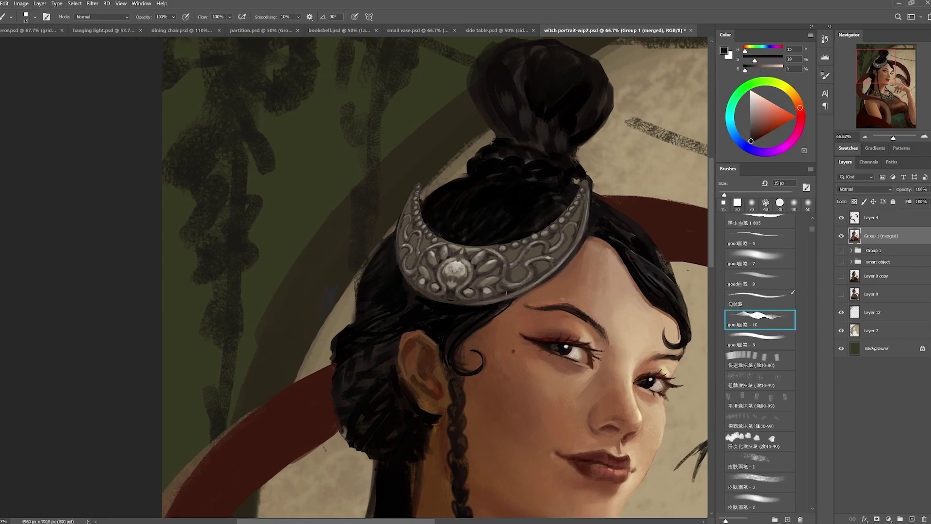
{"action": "scroll", "coordinate": [287, 316], "scroll_direction": "down", "scroll_amount": 3}
{"action": "scroll", "coordinate": [383, 238], "scroll_direction": "up", "scroll_amount": 2}
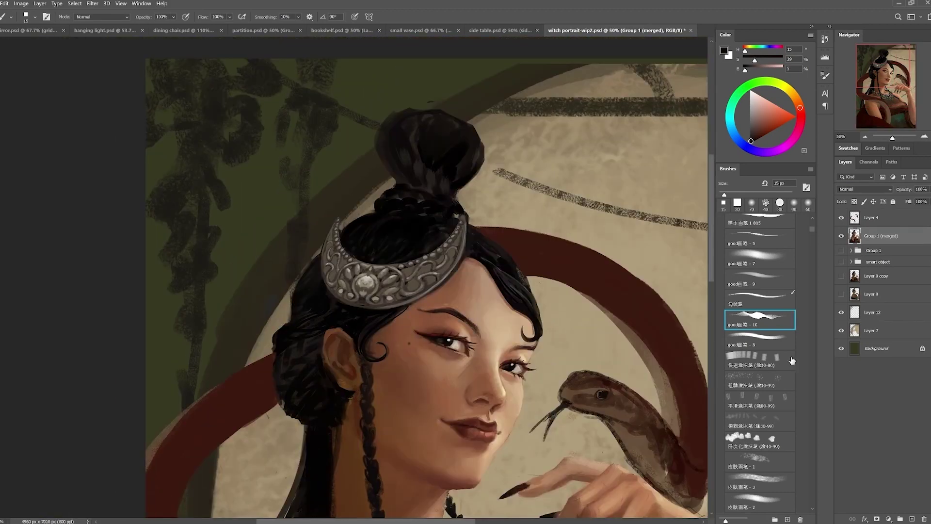
{"action": "scroll", "coordinate": [774, 267], "scroll_direction": "up", "scroll_amount": 5}
{"action": "left_click", "coordinate": [759, 356]}
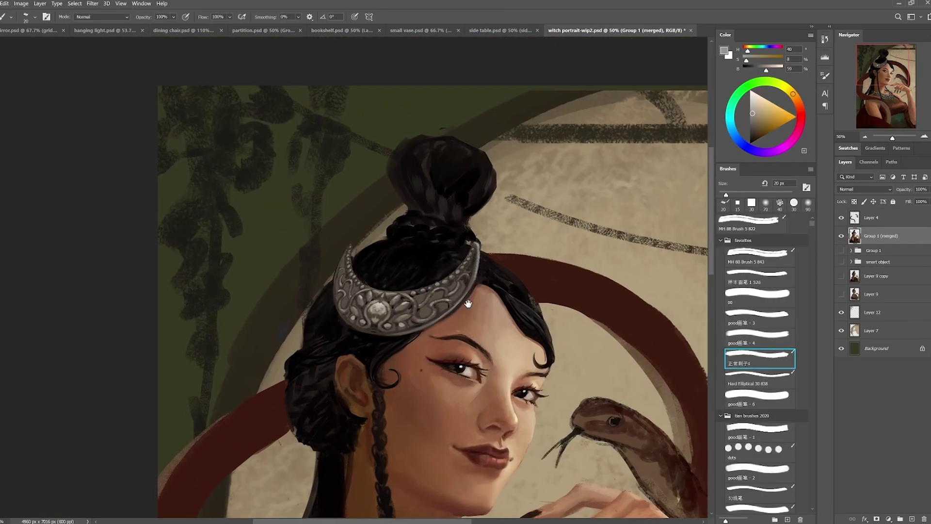
{"action": "key", "text": "e"}
{"action": "key", "text": "b"}
Paint dark strokes into the hair bun from sampled tones and save the painting
{"action": "left_click_drag", "start_coordinate": [468, 245], "coordinate": [492, 222]}
{"action": "left_click", "coordinate": [473, 249], "text": "alt"}
{"action": "left_click", "coordinate": [482, 243], "text": "alt"}
{"action": "left_click", "coordinate": [483, 240], "text": "alt"}
{"action": "left_click", "coordinate": [484, 242], "text": "alt"}
{"action": "left_click", "coordinate": [486, 245], "text": "alt"}
{"action": "scroll", "coordinate": [490, 253], "scroll_direction": "up", "scroll_amount": 1}
{"action": "key", "text": "ctrl+s"}
Paint more hair strokes and add light silver highlights on the crescent headpiece
{"action": "left_click", "coordinate": [495, 262], "text": "alt"}
{"action": "scroll", "coordinate": [495, 265], "scroll_direction": "left", "scroll_amount": 1}
{"action": "left_click", "coordinate": [497, 271], "text": "alt"}
{"action": "left_click", "coordinate": [499, 281], "text": "alt"}
{"action": "left_click", "coordinate": [502, 291], "text": "alt"}
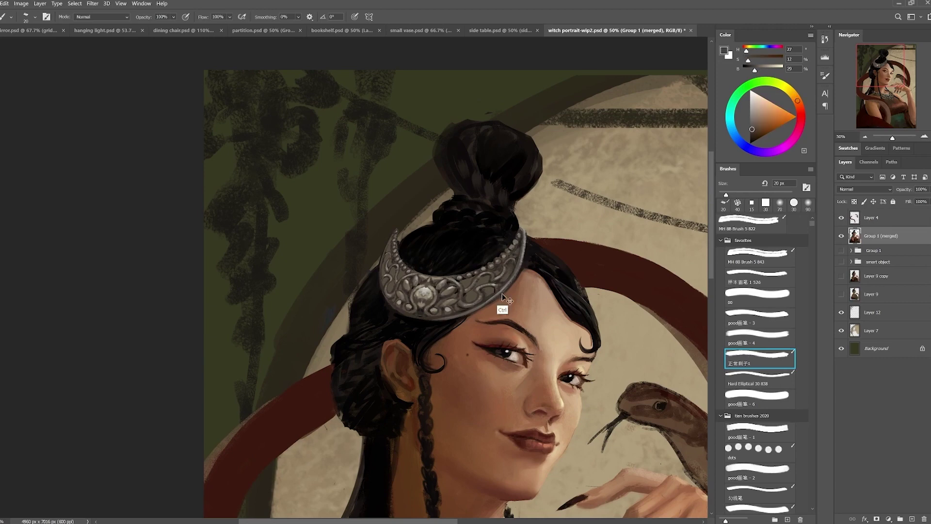
{"action": "scroll", "coordinate": [502, 292], "scroll_direction": "left", "scroll_amount": 1}
{"action": "left_click", "coordinate": [502, 293], "text": "alt"}
{"action": "scroll", "coordinate": [502, 293], "scroll_direction": "up", "scroll_amount": 1}
{"action": "left_click", "coordinate": [443, 314], "text": "alt"}
{"action": "scroll", "coordinate": [511, 279], "scroll_direction": "left", "scroll_amount": 1}
{"action": "scroll", "coordinate": [511, 279], "scroll_direction": "down", "scroll_amount": 1}
{"action": "left_click", "coordinate": [524, 295], "text": "alt"}
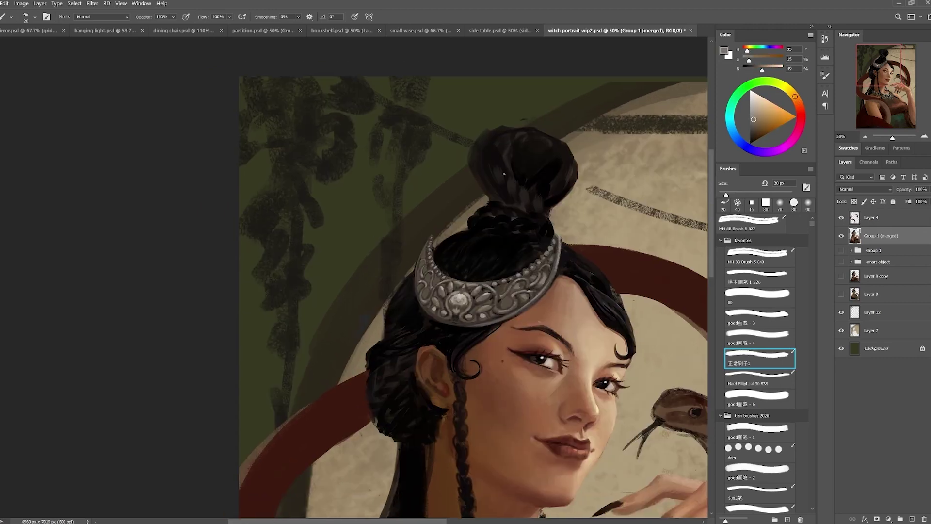
Add warmer dark hair strokes around the headpiece, sampling its light grey silver
{"action": "left_click", "coordinate": [504, 174], "text": "alt"}
{"action": "left_click", "coordinate": [492, 299], "text": "alt"}
{"action": "scroll", "coordinate": [493, 271], "scroll_direction": "up", "scroll_amount": 1}
{"action": "scroll", "coordinate": [492, 272], "scroll_direction": "right", "scroll_amount": 1}
{"action": "left_click", "coordinate": [449, 305]}
{"action": "scroll", "coordinate": [485, 291], "scroll_direction": "up", "scroll_amount": 1}
{"action": "scroll", "coordinate": [485, 291], "scroll_direction": "left", "scroll_amount": 1}
{"action": "left_click", "coordinate": [515, 284], "text": "alt"}
{"action": "scroll", "coordinate": [484, 291], "scroll_direction": "down", "scroll_amount": 1}
{"action": "scroll", "coordinate": [485, 291], "scroll_direction": "right", "scroll_amount": 1}
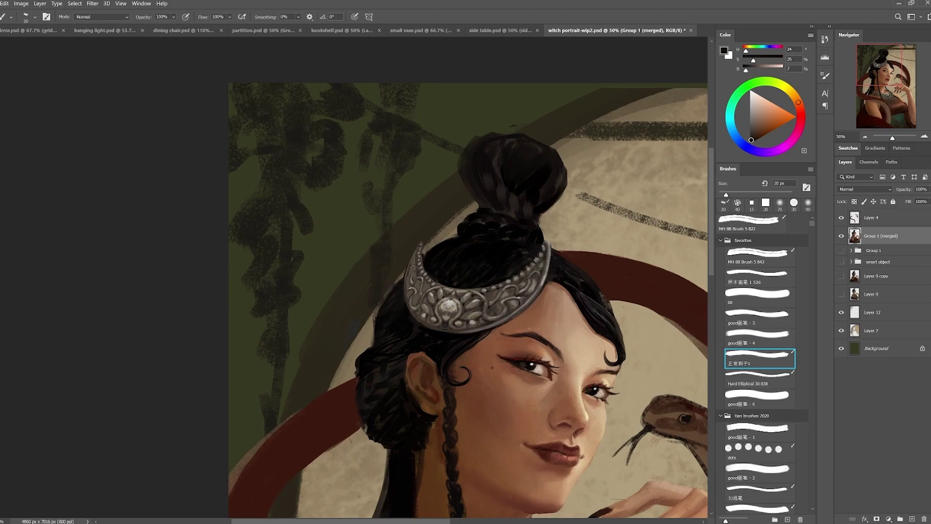
{"action": "scroll", "coordinate": [508, 281], "scroll_direction": "left", "scroll_amount": 2}
{"action": "scroll", "coordinate": [509, 281], "scroll_direction": "down", "scroll_amount": 1}
{"action": "left_click", "coordinate": [508, 281], "text": "alt"}
{"action": "scroll", "coordinate": [548, 278], "scroll_direction": "right", "scroll_amount": 3}
{"action": "scroll", "coordinate": [548, 277], "scroll_direction": "up", "scroll_amount": 1}
Resample dark hair tones and paint fine strands around the bun
{"action": "left_click", "coordinate": [548, 277], "text": "alt"}
{"action": "left_click", "coordinate": [424, 318], "text": "alt"}
{"action": "scroll", "coordinate": [423, 317], "scroll_direction": "left", "scroll_amount": 4}
{"action": "scroll", "coordinate": [424, 318], "scroll_direction": "up", "scroll_amount": 3}
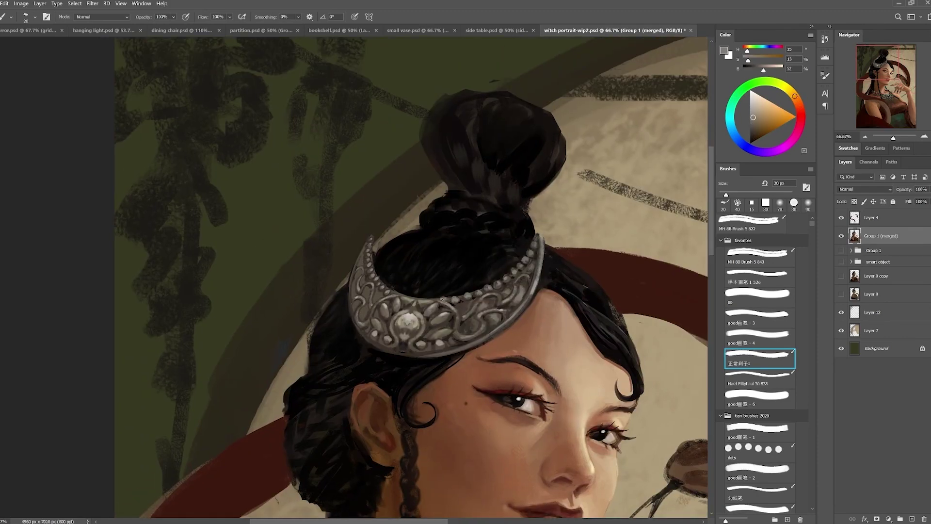
{"action": "left_click", "coordinate": [434, 327], "text": "alt"}
{"action": "scroll", "coordinate": [433, 327], "scroll_direction": "left", "scroll_amount": 1}
{"action": "left_click", "coordinate": [433, 327], "text": "alt"}
{"action": "scroll", "coordinate": [433, 327], "scroll_direction": "left", "scroll_amount": 1}
Refine hair strands at 10–30 px using warm dark browns and the light beige background colour
{"action": "key", "text": "bracketleft"}
{"action": "scroll", "coordinate": [433, 328], "scroll_direction": "right", "scroll_amount": 1}
{"action": "left_click", "coordinate": [433, 327], "text": "alt"}
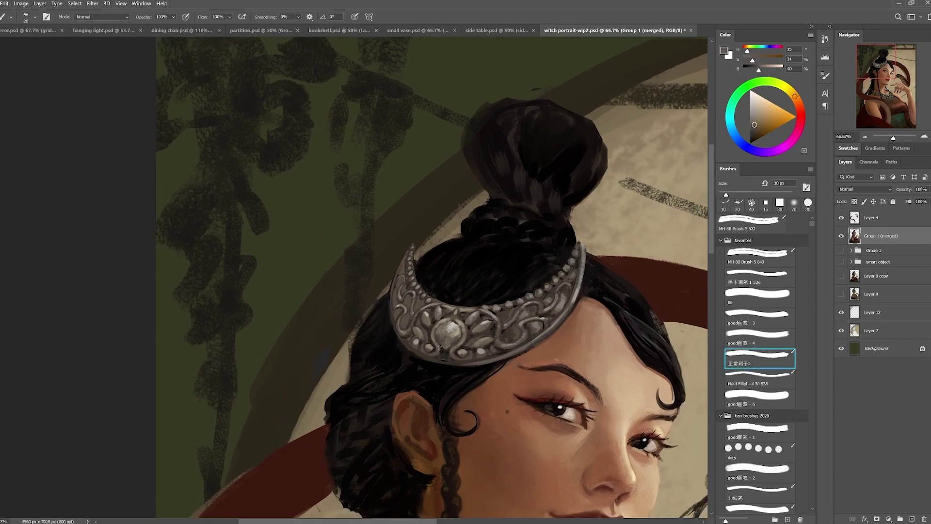
{"action": "key", "text": "bracketright"}
{"action": "key", "text": "bracketright"}
{"action": "left_click", "coordinate": [462, 351], "text": "alt"}
{"action": "left_click", "coordinate": [462, 351], "text": "alt"}
{"action": "left_click", "coordinate": [487, 276], "text": "alt"}
{"action": "key", "text": "bracketright"}
{"action": "left_click", "coordinate": [464, 332], "text": "alt"}
{"action": "key", "text": "bracketleft"}
Sample a dark hair brown and the grey silver of the crescent headpiece
{"action": "left_click_drag", "start_coordinate": [463, 332], "coordinate": [472, 309]}
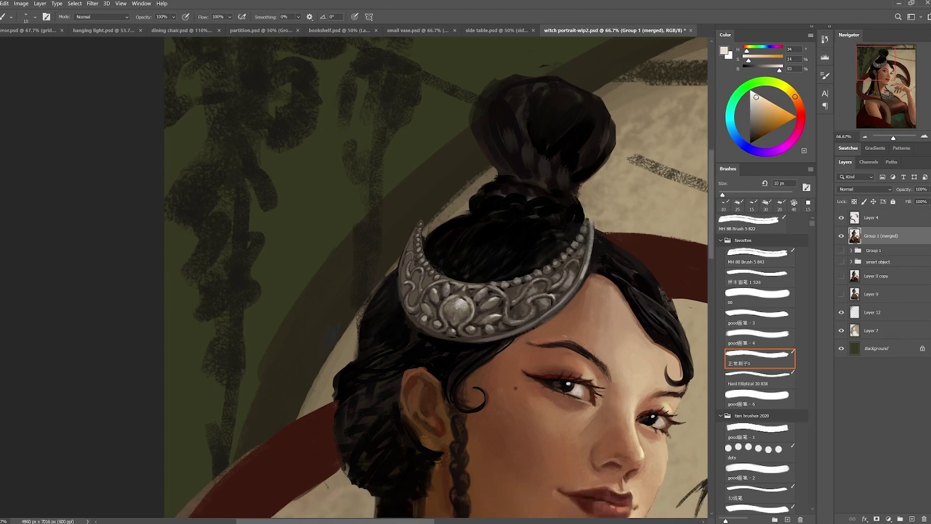
{"action": "left_click_drag", "start_coordinate": [471, 308], "coordinate": [478, 324]}
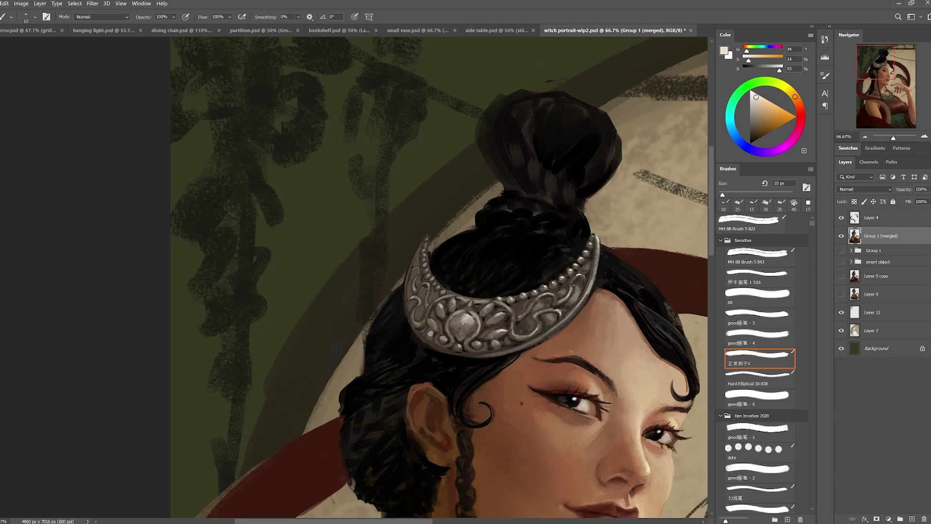
{"action": "left_click_drag", "start_coordinate": [436, 291], "coordinate": [469, 271]}
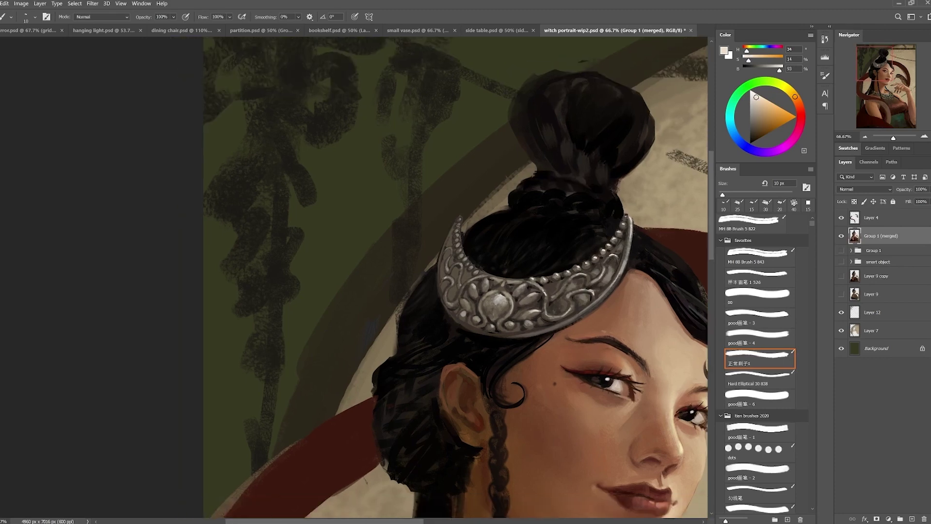
{"action": "left_click_drag", "start_coordinate": [469, 271], "coordinate": [504, 279]}
{"action": "left_click", "coordinate": [533, 218], "text": "alt"}
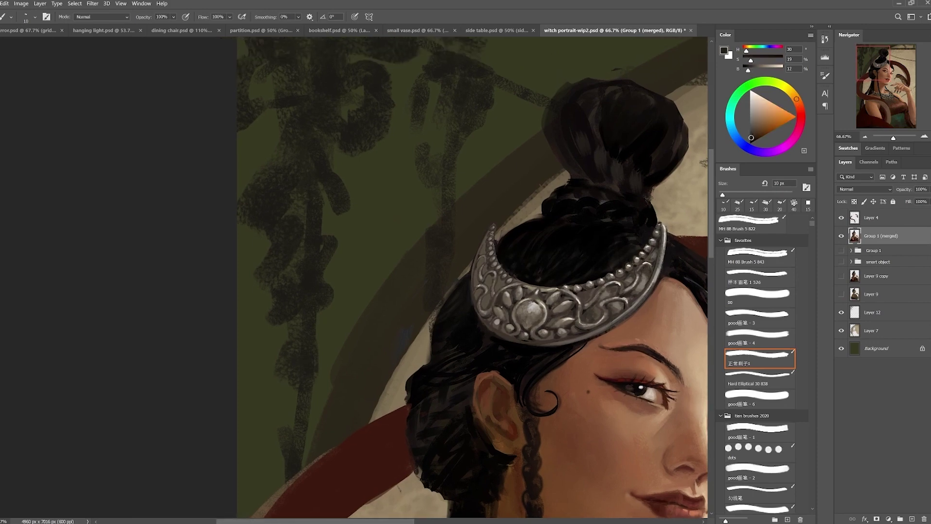
{"action": "left_click", "coordinate": [537, 310], "text": "alt"}
Pick crown shadow and highlight tones, with the brush at 40% opacity and 30 px
{"action": "left_click_drag", "start_coordinate": [591, 315], "coordinate": [505, 291]}
{"action": "left_click", "coordinate": [504, 291], "text": "alt"}
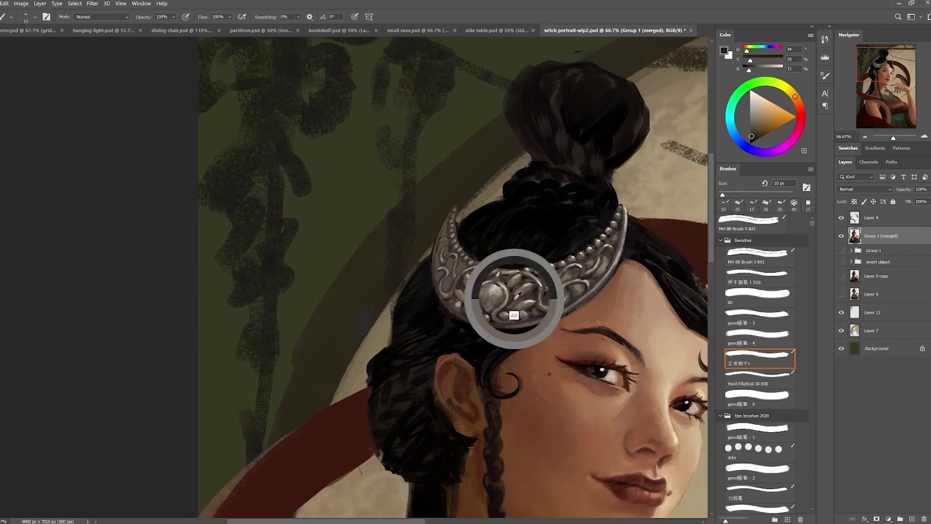
{"action": "left_click", "coordinate": [554, 311], "text": "alt"}
{"action": "key", "text": "4"}
{"action": "key", "text": "bracketright"}
{"action": "key", "text": "bracketright"}
Sample very dark hair and mid brown tones with a 9 px brush at 100% opacity
{"action": "mouse_move", "coordinate": [603, 233]}
{"action": "left_mouse_down"}
{"action": "mouse_move", "coordinate": [566, 257]}
{"action": "mouse_move", "coordinate": [614, 305]}
{"action": "left_mouse_up"}
{"action": "scroll", "coordinate": [615, 305], "scroll_direction": "up", "scroll_amount": 1}
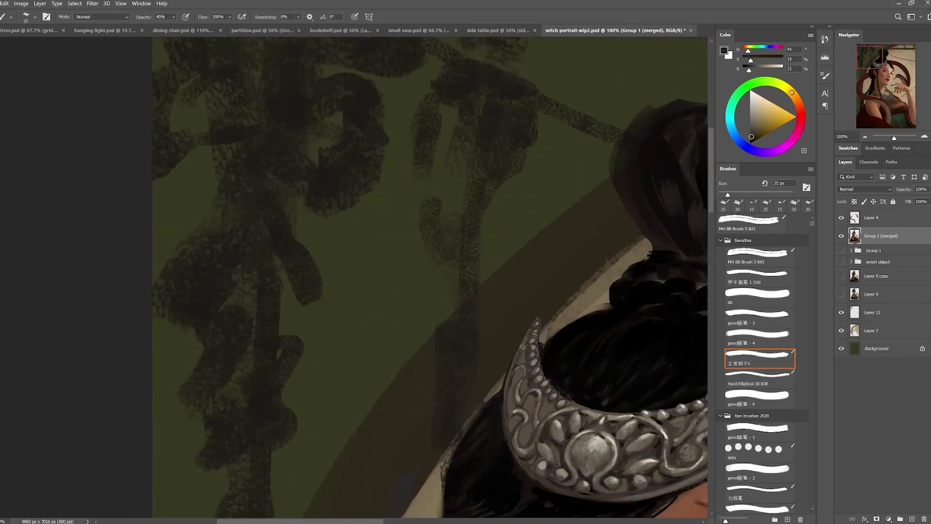
{"action": "left_click", "coordinate": [536, 304], "text": "alt"}
{"action": "key", "text": "bracketleft"}
{"action": "key", "text": "bracketleft"}
{"action": "key", "text": "bracketleft"}
{"action": "key", "text": "0"}
{"action": "left_click", "coordinate": [515, 344], "text": "alt"}
{"action": "left_click_drag", "start_coordinate": [513, 355], "coordinate": [433, 288]}
Pick light silver, pale silver and dark brown tones along the crown with a 15 px brush
{"action": "left_click", "coordinate": [495, 315], "text": "alt"}
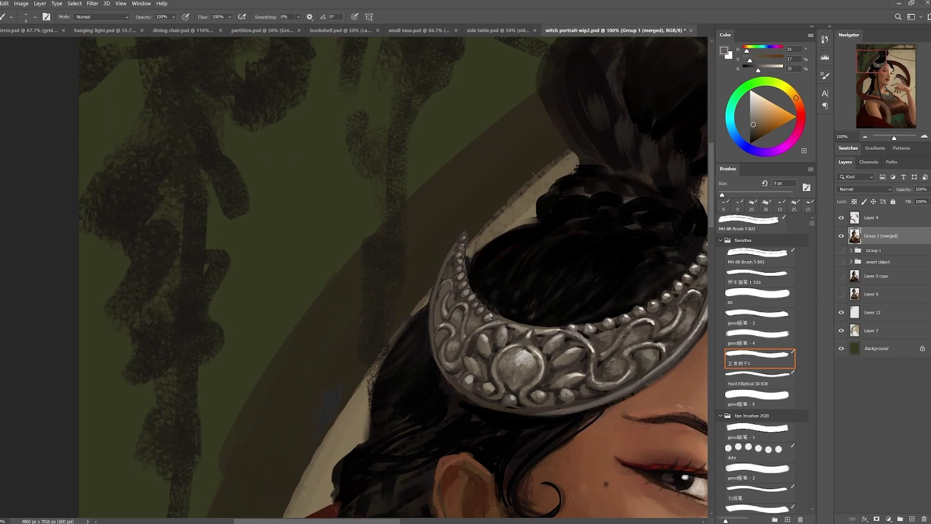
{"action": "left_click", "coordinate": [517, 336], "text": "alt"}
{"action": "key", "text": "bracketright"}
{"action": "key", "text": "bracketright"}
{"action": "left_click", "coordinate": [531, 324], "text": "alt"}
{"action": "mouse_move", "coordinate": [531, 324]}
{"action": "left_mouse_down"}
{"action": "mouse_move", "coordinate": [518, 334]}
{"action": "mouse_move", "coordinate": [452, 281]}
{"action": "mouse_move", "coordinate": [392, 334]}
{"action": "left_mouse_up"}
{"action": "left_click", "coordinate": [523, 335], "text": "alt"}
{"action": "left_click", "coordinate": [529, 342], "text": "alt"}
Review the portrait, then dab a small crown touch in dark and mid brown at 9 px
{"action": "key", "text": "bracketleft"}
{"action": "key", "text": "h"}
{"action": "key", "text": "bracketleft"}
{"action": "left_click", "coordinate": [417, 359], "text": "alt"}
{"action": "left_click", "coordinate": [439, 383], "text": "alt"}
{"action": "left_click", "coordinate": [412, 344], "text": "alt"}
Paint a 20 px crown touch, then sample silver and browns at the crown's left tip at 10 px
{"action": "key", "text": "bracketright"}
{"action": "key", "text": "bracketright"}
{"action": "left_click", "coordinate": [412, 344]}
{"action": "left_click", "coordinate": [393, 343], "text": "alt"}
{"action": "key", "text": "bracketleft"}
{"action": "mouse_move", "coordinate": [394, 343]}
{"action": "left_mouse_down"}
{"action": "mouse_move", "coordinate": [347, 324]}
{"action": "mouse_move", "coordinate": [369, 351]}
{"action": "left_mouse_up"}
{"action": "left_click", "coordinate": [383, 347], "text": "alt"}
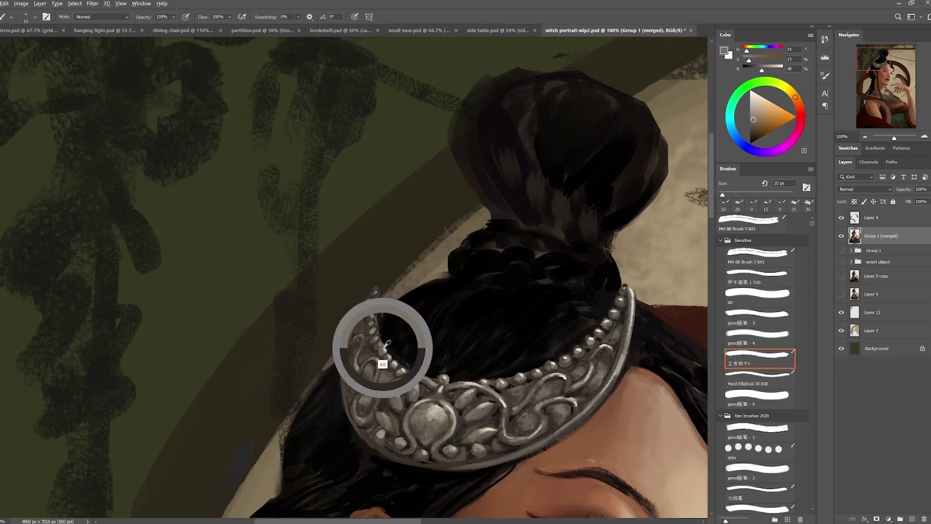
{"action": "left_click", "coordinate": [382, 348], "text": "alt"}
Sample dark shadow, bright silver, dark reddish and near-black tones around the crown
{"action": "scroll", "coordinate": [383, 348], "scroll_direction": "down", "scroll_amount": 5}
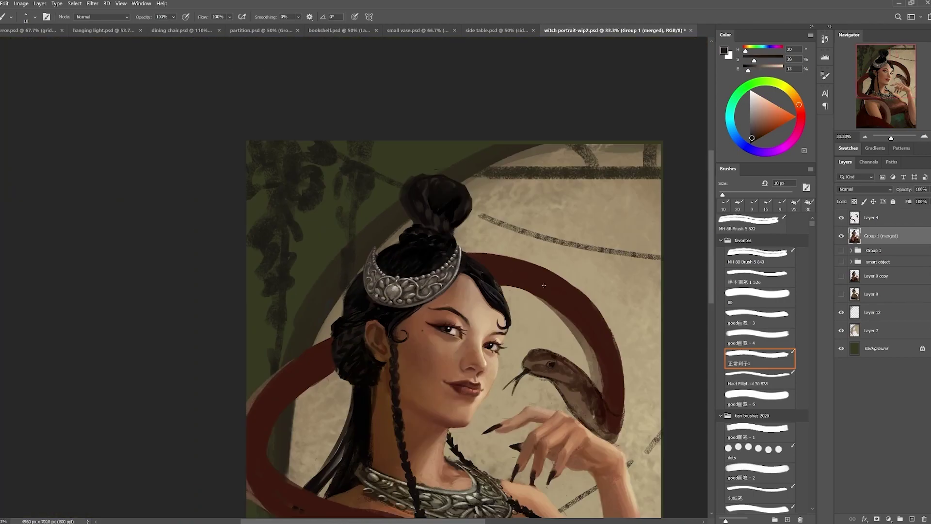
{"action": "scroll", "coordinate": [485, 242], "scroll_direction": "up", "scroll_amount": 3}
{"action": "left_click", "coordinate": [485, 243], "text": "alt"}
{"action": "scroll", "coordinate": [389, 327], "scroll_direction": "up", "scroll_amount": 1}
{"action": "left_click", "coordinate": [436, 301], "text": "alt"}
{"action": "left_click_drag", "start_coordinate": [442, 353], "coordinate": [442, 348]}
{"action": "left_click", "coordinate": [467, 424], "text": "alt"}
{"action": "left_click", "coordinate": [452, 401], "text": "alt"}
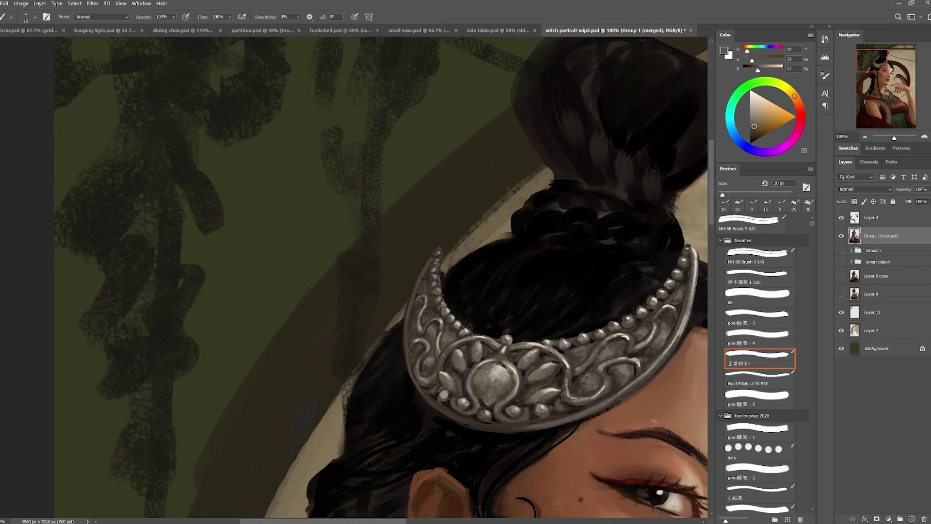
Save witch portrait-wip2.psd and sample dark brown and near-black hair tones
{"action": "scroll", "coordinate": [452, 401], "scroll_direction": "down", "scroll_amount": 2}
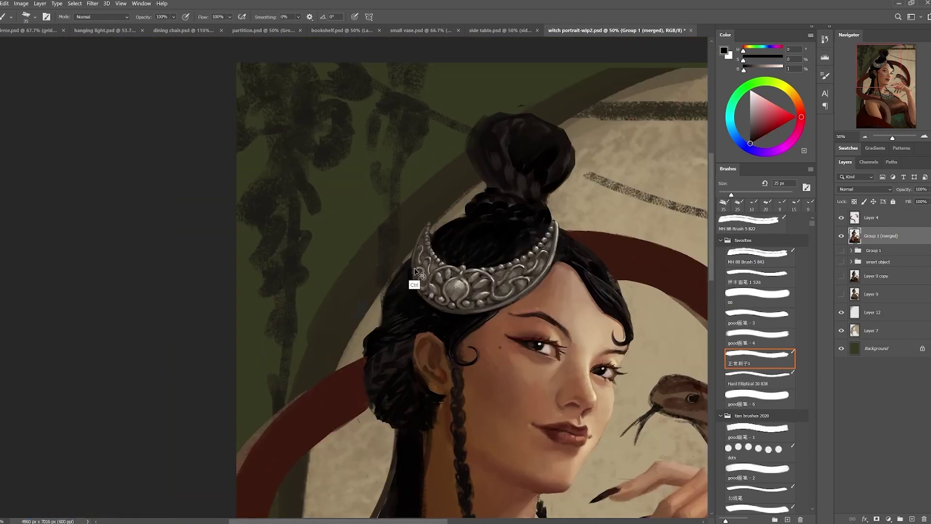
{"action": "scroll", "coordinate": [415, 272], "scroll_direction": "up", "scroll_amount": 1}
{"action": "scroll", "coordinate": [408, 302], "scroll_direction": "down", "scroll_amount": 3}
{"action": "key", "text": "bracketleft"}
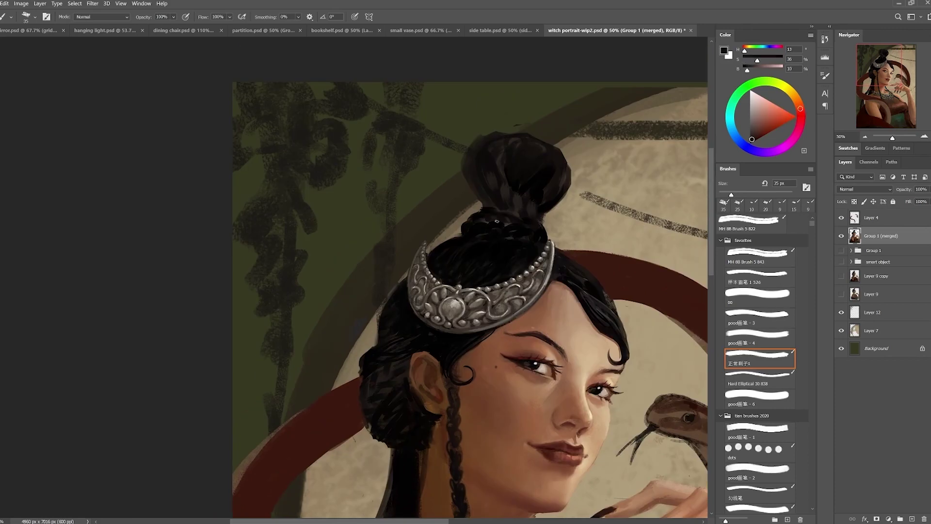
{"action": "key", "text": "ctrl+s"}
{"action": "scroll", "coordinate": [372, 292], "scroll_direction": "left", "scroll_amount": 1}
{"action": "left_click", "coordinate": [401, 258], "text": "alt"}
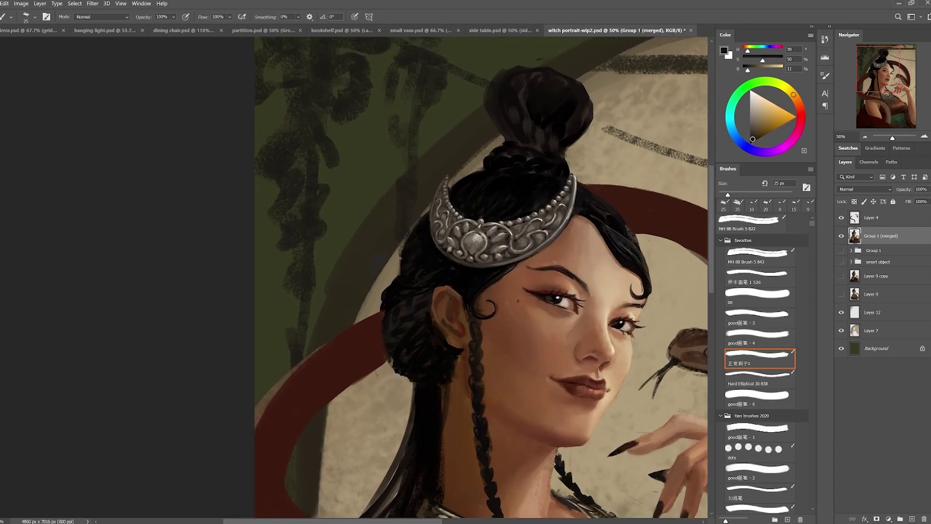
{"action": "left_click", "coordinate": [419, 280], "text": "alt"}
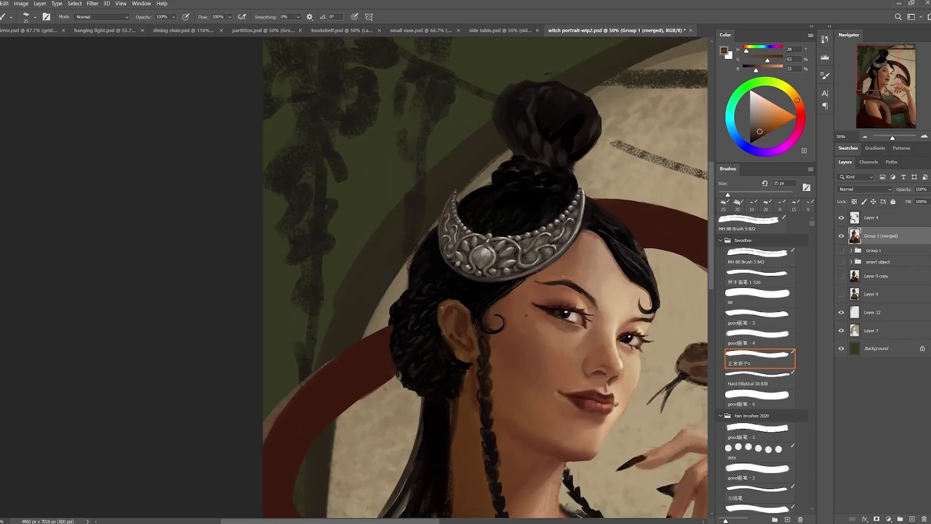
Sample a mid brown and light face skin tones with a 15 px brush
{"action": "scroll", "coordinate": [419, 370], "scroll_direction": "down", "scroll_amount": 1}
{"action": "left_click", "coordinate": [419, 370], "text": "alt"}
{"action": "scroll", "coordinate": [391, 361], "scroll_direction": "up", "scroll_amount": 1}
{"action": "key", "text": "bracketleft"}
{"action": "left_click", "coordinate": [588, 353], "text": "alt"}
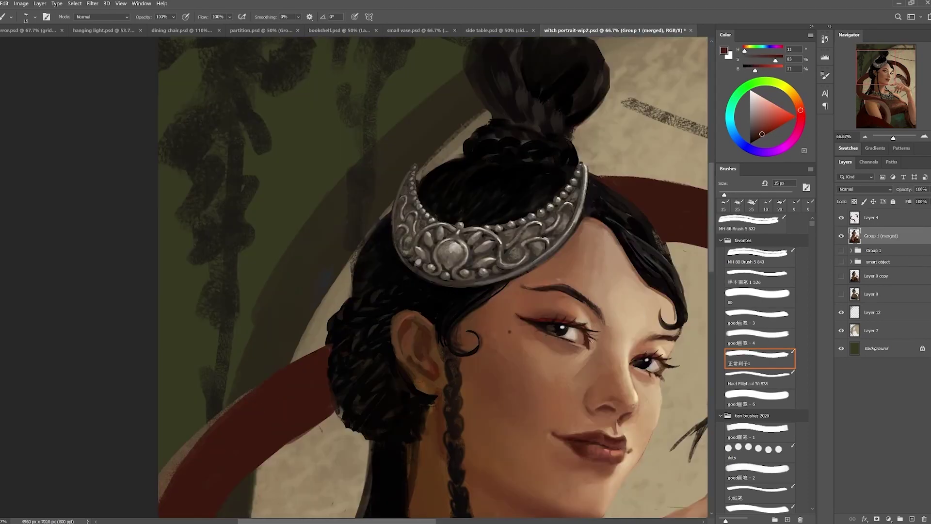
{"action": "scroll", "coordinate": [588, 353], "scroll_direction": "up", "scroll_amount": 1}
{"action": "left_click", "coordinate": [588, 354], "text": "alt"}
{"action": "scroll", "coordinate": [407, 291], "scroll_direction": "down", "scroll_amount": 2}
Sample brown and near-black from the snake with a 30 px brush
{"action": "left_click_drag", "start_coordinate": [616, 390], "coordinate": [519, 308]}
{"action": "scroll", "coordinate": [519, 308], "scroll_direction": "up", "scroll_amount": 2}
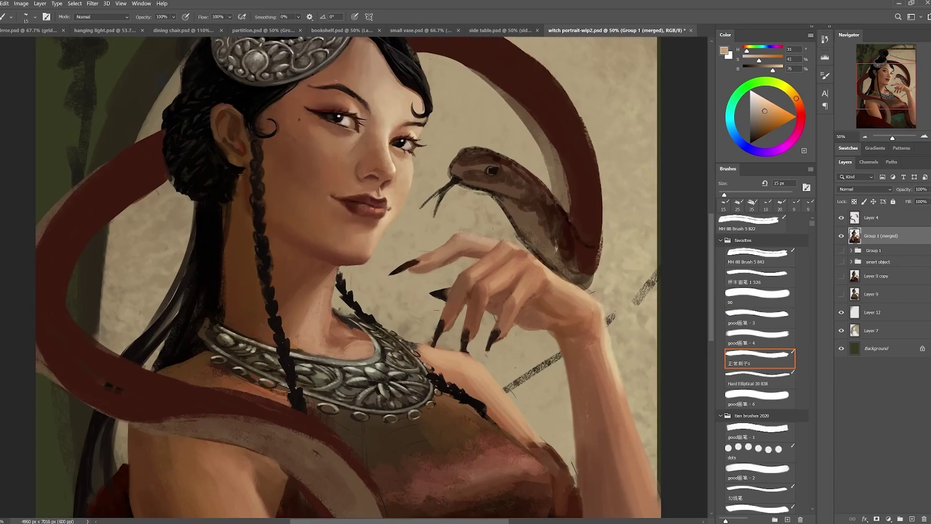
{"action": "left_click", "coordinate": [456, 317], "text": "alt"}
{"action": "left_click", "coordinate": [456, 318], "text": "alt"}
{"action": "key", "text": "bracketright"}
{"action": "key", "text": "bracketright"}
{"action": "key", "text": "bracketright"}
{"action": "scroll", "coordinate": [456, 318], "scroll_direction": "down", "scroll_amount": 2}
{"action": "scroll", "coordinate": [388, 242], "scroll_direction": "up", "scroll_amount": 2}
{"action": "mouse_move", "coordinate": [269, 285]}
{"action": "left_mouse_down"}
{"action": "mouse_move", "coordinate": [327, 309]}
{"action": "mouse_move", "coordinate": [290, 392]}
{"action": "mouse_move", "coordinate": [331, 434]}
{"action": "left_mouse_up"}
Sample crown grey and dark hair at 10 px, save the file, and review the zoom
{"action": "left_click", "coordinate": [446, 262], "text": "alt"}
{"action": "key", "text": "bracketleft"}
{"action": "key", "text": "bracketleft"}
{"action": "key", "text": "bracketleft"}
{"action": "key", "text": "bracketleft"}
{"action": "scroll", "coordinate": [446, 262], "scroll_direction": "up", "scroll_amount": 2}
{"action": "left_click", "coordinate": [409, 243], "text": "alt"}
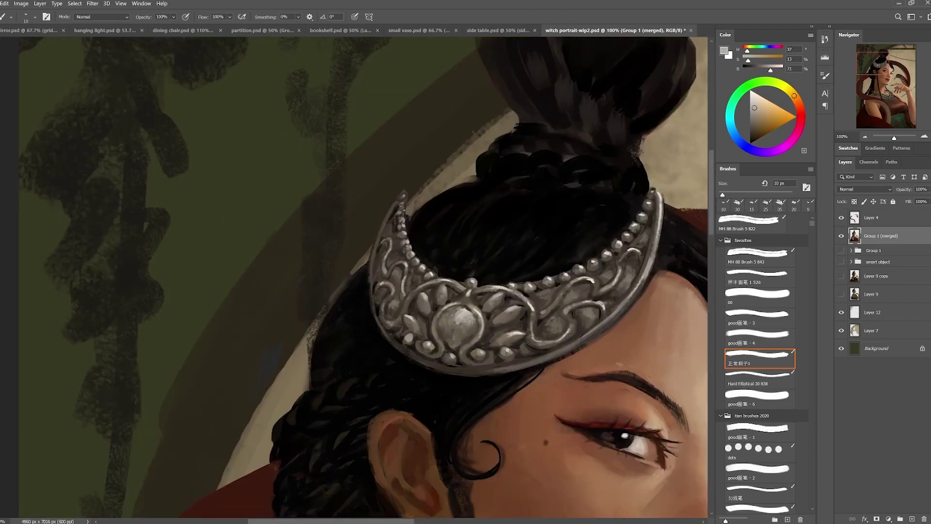
{"action": "scroll", "coordinate": [400, 208], "scroll_direction": "down", "scroll_amount": 2}
{"action": "key", "text": "ctrl+s"}
{"action": "scroll", "coordinate": [422, 276], "scroll_direction": "down", "scroll_amount": 1}
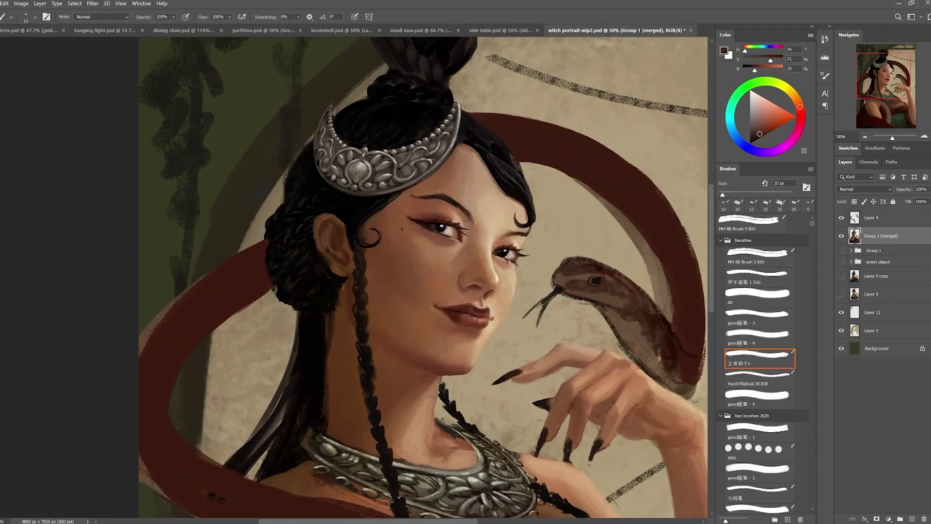
{"action": "key", "text": "ctrl+minus"}
{"action": "key", "text": "ctrl+plus"}
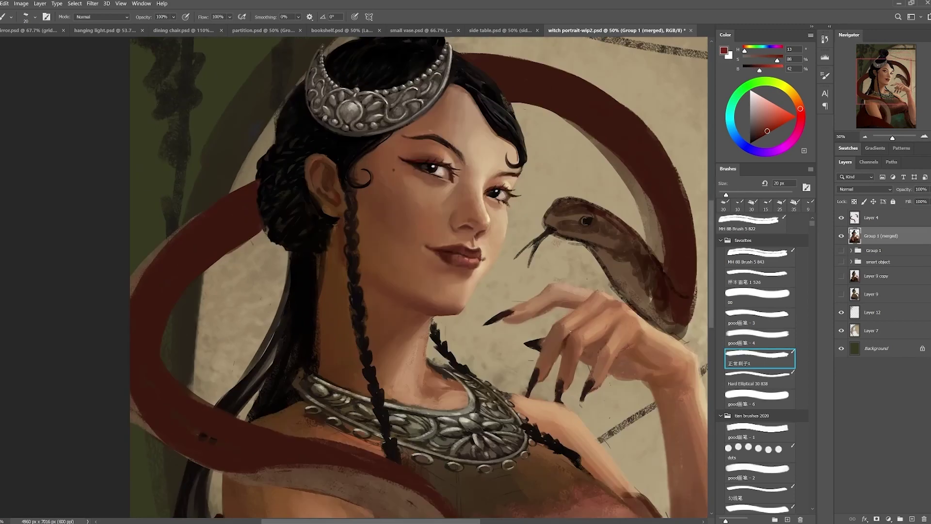
Paint warm skin tone over the hand with a 30 px brush
{"action": "left_click_drag", "start_coordinate": [612, 330], "coordinate": [606, 317]}
{"action": "left_click", "coordinate": [557, 329], "text": "alt"}
{"action": "key", "text": "bracketright"}
{"action": "left_click", "coordinate": [599, 337], "text": "alt"}
{"action": "left_click_drag", "start_coordinate": [608, 324], "coordinate": [603, 332]}
{"action": "left_click", "coordinate": [606, 348], "text": "alt"}
Erase back to an earlier state, then sample hand skin and dark nail colours
{"action": "key", "text": "e"}
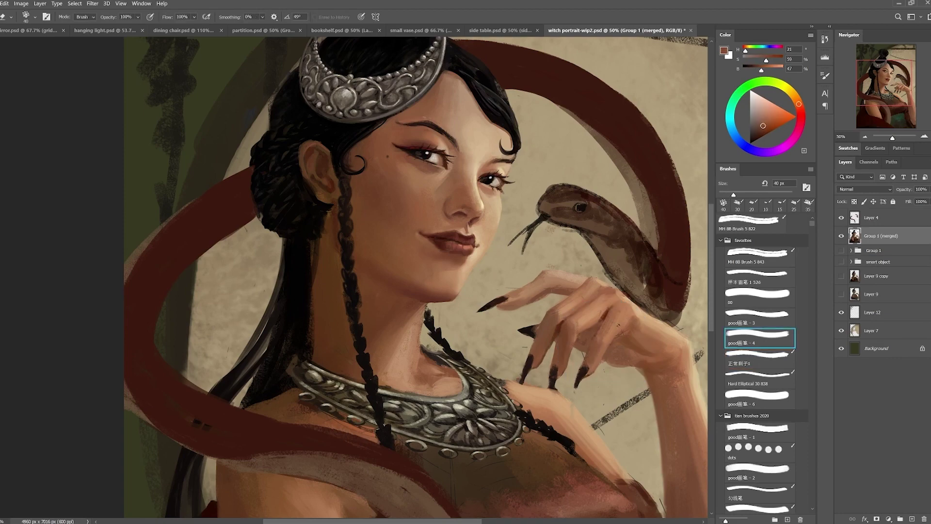
{"action": "left_click_drag", "start_coordinate": [618, 324], "coordinate": [531, 287]}
{"action": "left_click", "coordinate": [515, 291], "text": "alt"}
{"action": "key", "text": "b"}
{"action": "left_click", "coordinate": [494, 332], "text": "alt"}
{"action": "key", "text": "bracketleft"}
{"action": "key", "text": "bracketleft"}
{"action": "key", "text": "bracketleft"}
{"action": "key", "text": "bracketright"}
{"action": "key", "text": "bracketright"}
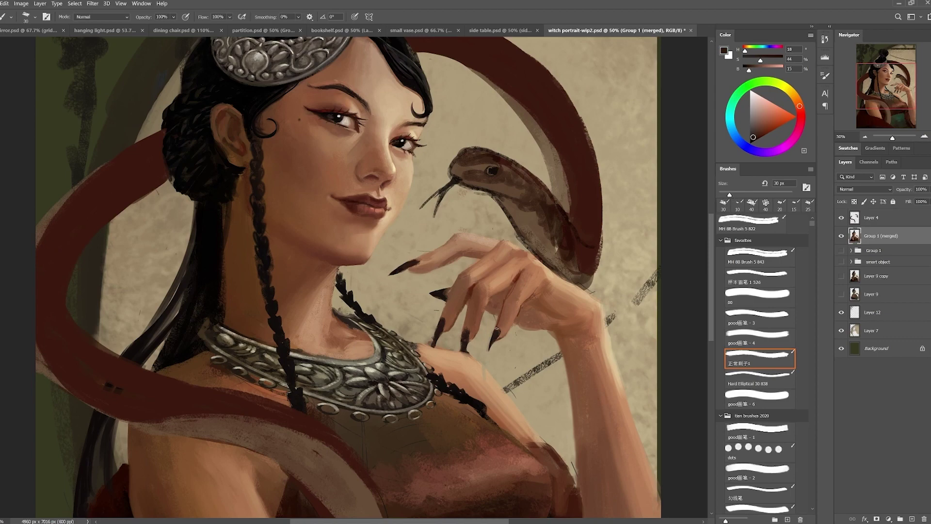
{"action": "scroll", "coordinate": [339, 277], "scroll_direction": "down", "scroll_amount": 3}
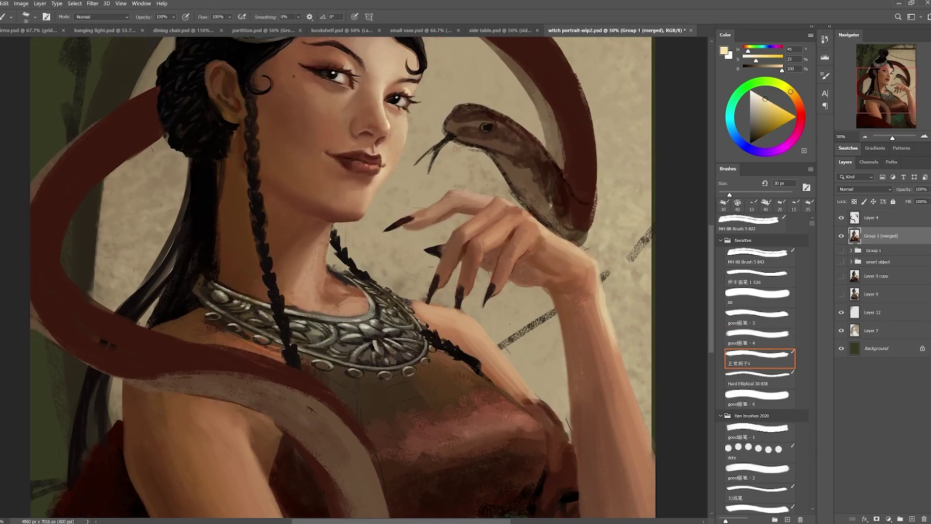
Brighten the top of the shoulder, smudge it into the arm, and save
{"action": "left_click_drag", "start_coordinate": [430, 313], "coordinate": [463, 305]}
{"action": "left_click", "coordinate": [479, 343], "text": "alt"}
{"action": "key", "text": "r"}
{"action": "key", "text": "ctrl+s"}
{"action": "key", "text": "b"}
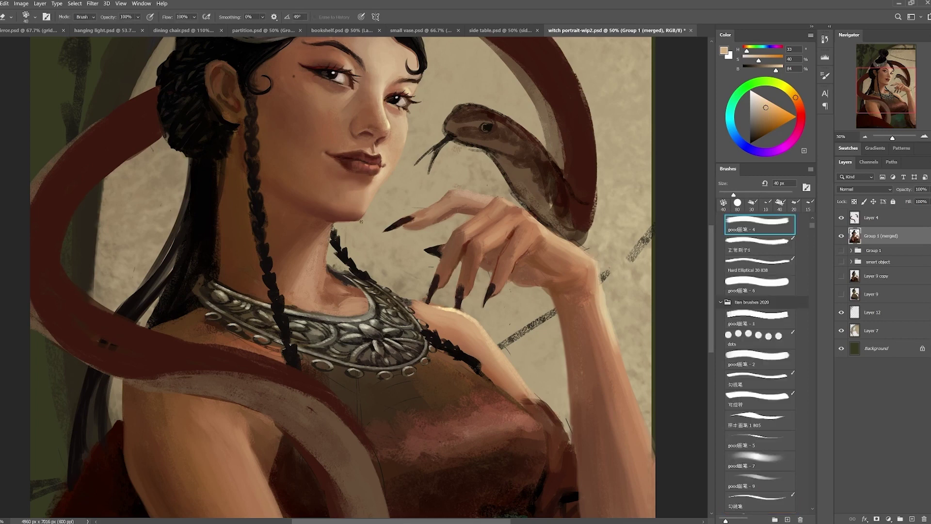
Switch to the basic painting brush and sample dark tones from the braid
{"action": "left_click_drag", "start_coordinate": [286, 192], "coordinate": [347, 230]}
{"action": "key", "text": "period"}
{"action": "left_click", "coordinate": [396, 272], "text": "alt"}
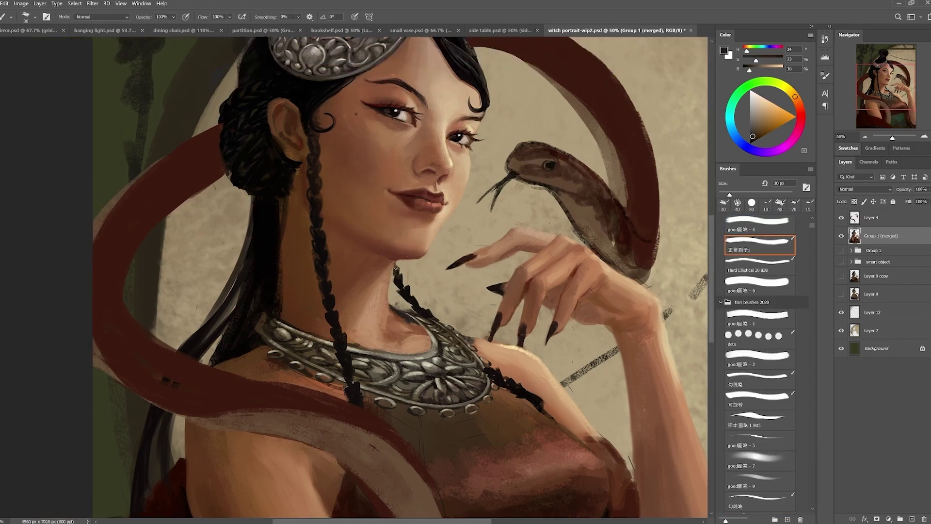
{"action": "left_click", "coordinate": [394, 273], "text": "alt"}
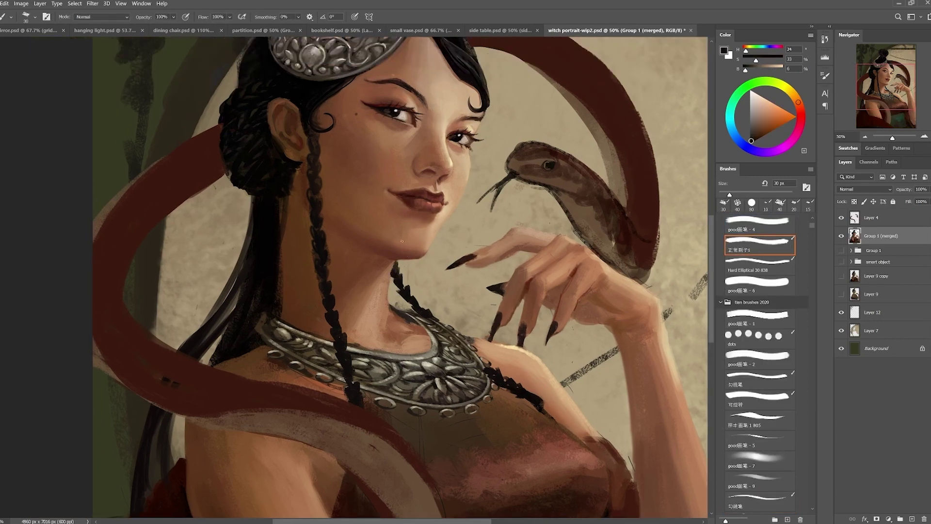
{"action": "left_click_drag", "start_coordinate": [399, 243], "coordinate": [365, 240]}
{"action": "mouse_move", "coordinate": [533, 292]}
{"action": "left_mouse_down"}
{"action": "mouse_move", "coordinate": [489, 290]}
{"action": "mouse_move", "coordinate": [477, 313]}
{"action": "mouse_move", "coordinate": [489, 319]}
{"action": "mouse_move", "coordinate": [504, 281]}
{"action": "left_mouse_up"}
Sample reddish-brown, lighter skin and red-brown tones with 20–35 px brushes
{"action": "left_click", "coordinate": [488, 290], "text": "alt"}
{"action": "key", "text": "bracketleft"}
{"action": "left_click", "coordinate": [503, 281], "text": "alt"}
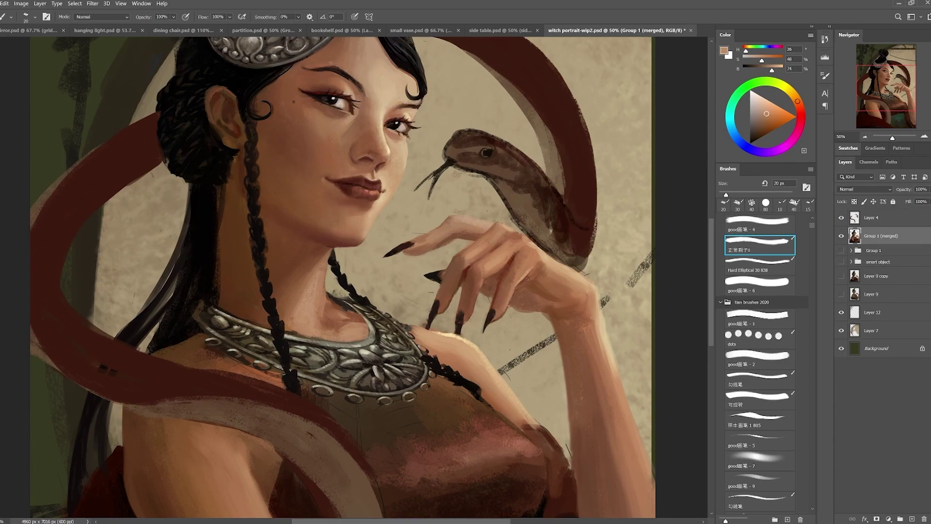
{"action": "scroll", "coordinate": [457, 303], "scroll_direction": "down", "scroll_amount": 3}
{"action": "scroll", "coordinate": [457, 303], "scroll_direction": "up", "scroll_amount": 1}
{"action": "key", "text": "bracketright"}
{"action": "left_click", "coordinate": [457, 303], "text": "alt"}
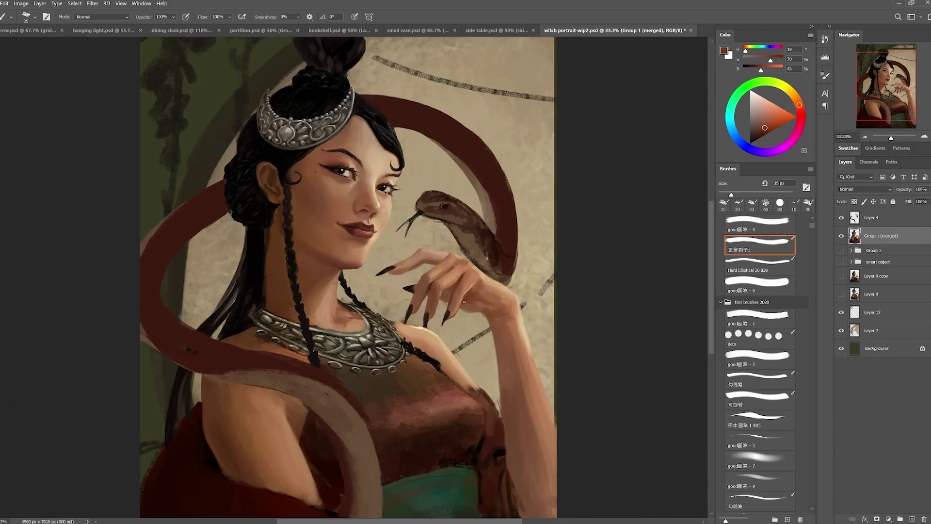
Repaint the upper hand near the snake with sampled lighter browns and warm skin tones
{"action": "left_click", "coordinate": [451, 213], "text": "alt"}
{"action": "scroll", "coordinate": [450, 214], "scroll_direction": "up", "scroll_amount": 1}
{"action": "left_click_drag", "start_coordinate": [503, 364], "coordinate": [485, 291]}
{"action": "left_click", "coordinate": [494, 241], "text": "alt"}
{"action": "left_click", "coordinate": [496, 245], "text": "alt"}
{"action": "left_click", "coordinate": [506, 260], "text": "alt"}
{"action": "left_click", "coordinate": [505, 268], "text": "alt"}
{"action": "left_click_drag", "start_coordinate": [489, 294], "coordinate": [484, 308]}
Deepen the lower hand and arm with darker browns sampled from the figure
{"action": "left_click", "coordinate": [483, 308], "text": "alt"}
{"action": "scroll", "coordinate": [483, 309], "scroll_direction": "down", "scroll_amount": 1}
{"action": "left_click", "coordinate": [485, 312], "text": "alt"}
{"action": "left_click", "coordinate": [485, 313], "text": "alt"}
{"action": "mouse_move", "coordinate": [496, 318]}
{"action": "left_mouse_down"}
{"action": "mouse_move", "coordinate": [526, 326]}
{"action": "mouse_move", "coordinate": [520, 293]}
{"action": "left_mouse_up"}
{"action": "scroll", "coordinate": [520, 293], "scroll_direction": "up", "scroll_amount": 1}
{"action": "left_click", "coordinate": [526, 299], "text": "alt"}
{"action": "left_click", "coordinate": [529, 256], "text": "alt"}
Smudge the hand's skin, then repaint it with dark, mid and very dark shadow browns
{"action": "key", "text": "r"}
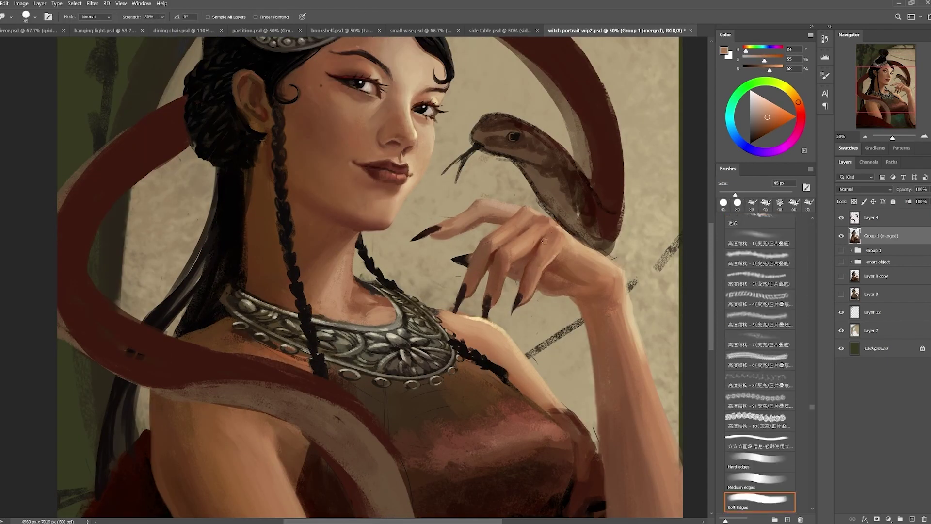
{"action": "left_click", "coordinate": [533, 218], "text": "alt"}
{"action": "left_click_drag", "start_coordinate": [533, 218], "coordinate": [532, 246]}
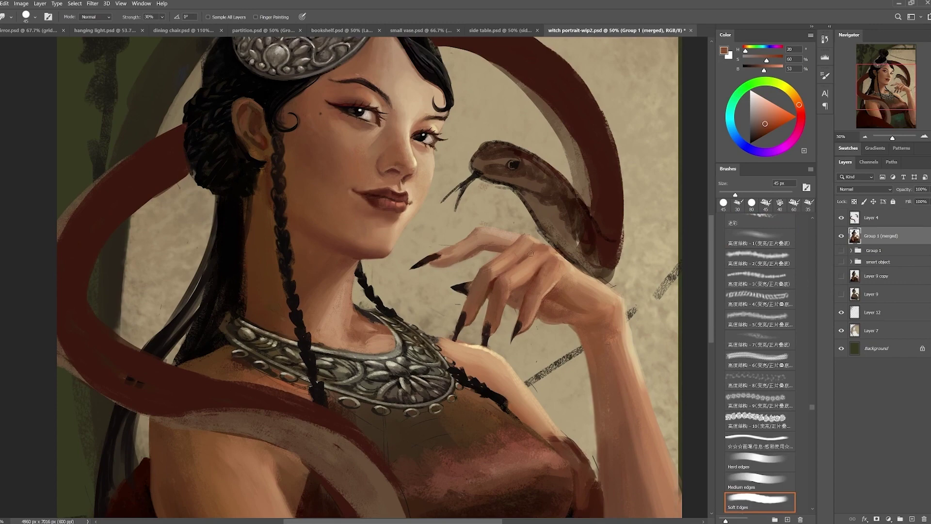
{"action": "mouse_move", "coordinate": [491, 307]}
{"action": "left_mouse_down"}
{"action": "mouse_move", "coordinate": [472, 287]}
{"action": "mouse_move", "coordinate": [460, 296]}
{"action": "left_mouse_up"}
{"action": "key", "text": "b"}
{"action": "left_click", "coordinate": [472, 286], "text": "alt"}
{"action": "left_click", "coordinate": [483, 256], "text": "alt"}
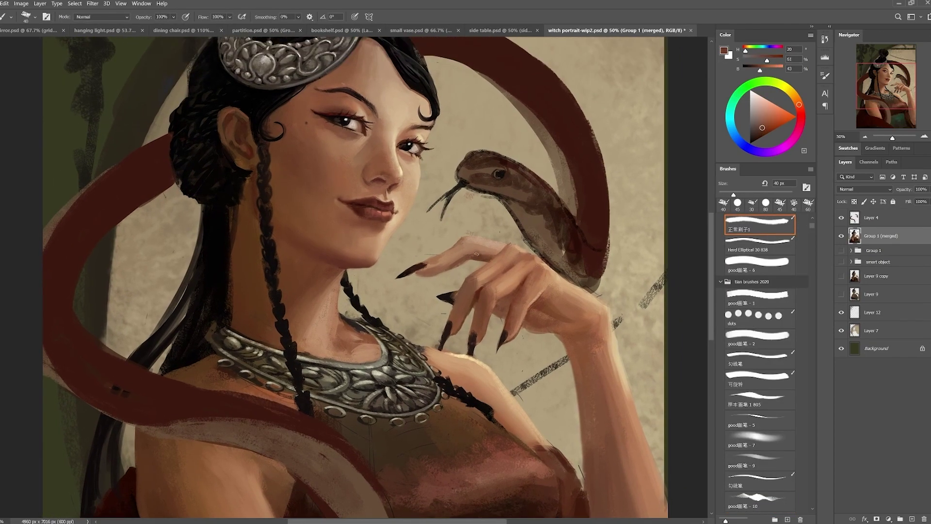
{"action": "left_click", "coordinate": [520, 320], "text": "alt"}
Erase back an area, repaint it at 15 px with light and warm browns, and smudge-blend
{"action": "key", "text": "e"}
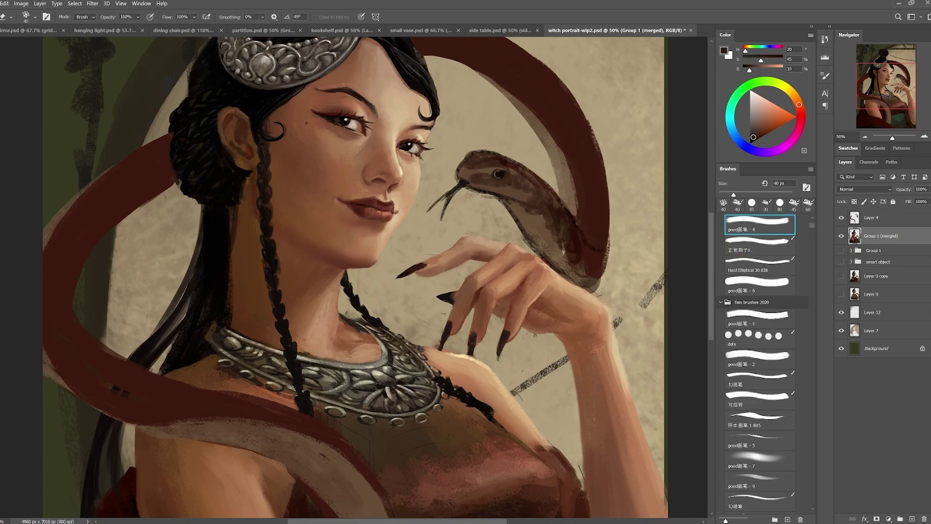
{"action": "left_click_drag", "start_coordinate": [535, 346], "coordinate": [547, 376]}
{"action": "key", "text": "b"}
{"action": "left_click", "coordinate": [514, 339], "text": "alt"}
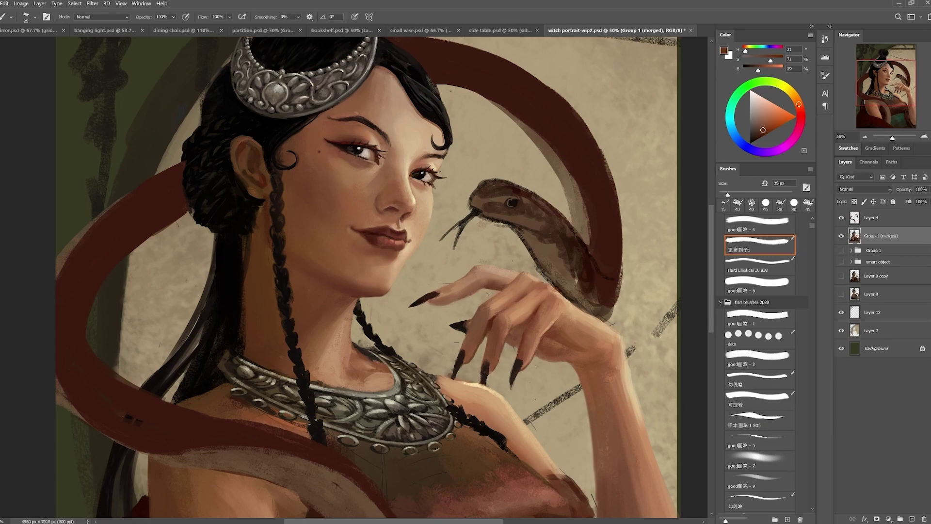
{"action": "left_click", "coordinate": [527, 294], "text": "alt"}
{"action": "left_click", "coordinate": [536, 288], "text": "alt"}
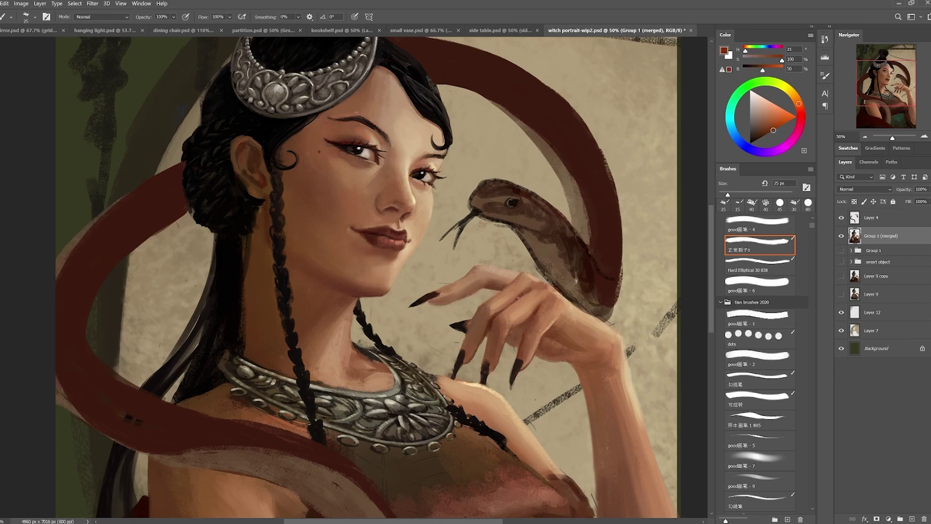
{"action": "key", "text": "r"}
{"action": "key", "text": "b"}
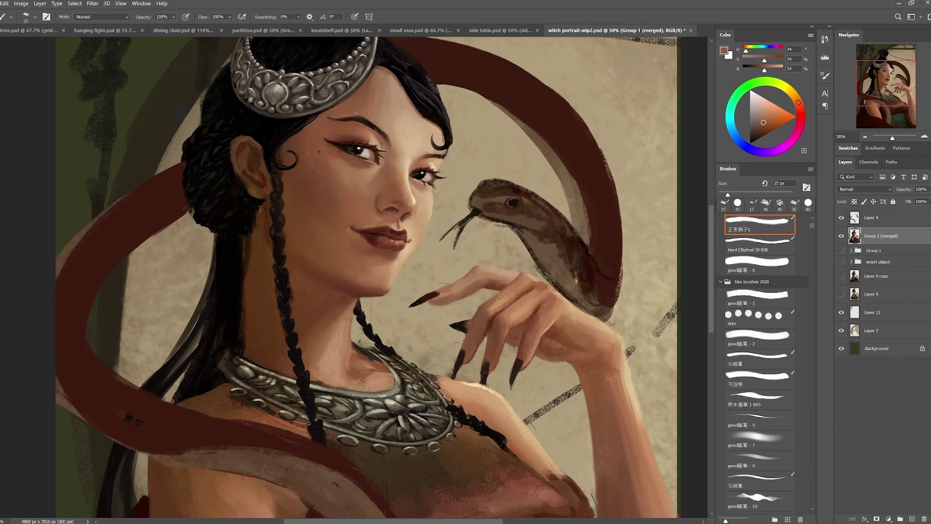
Paint the fingers and nails with a smaller brush, using nail darks and mid browns
{"action": "left_click", "coordinate": [508, 349], "text": "alt"}
{"action": "left_click_drag", "start_coordinate": [511, 333], "coordinate": [491, 301]}
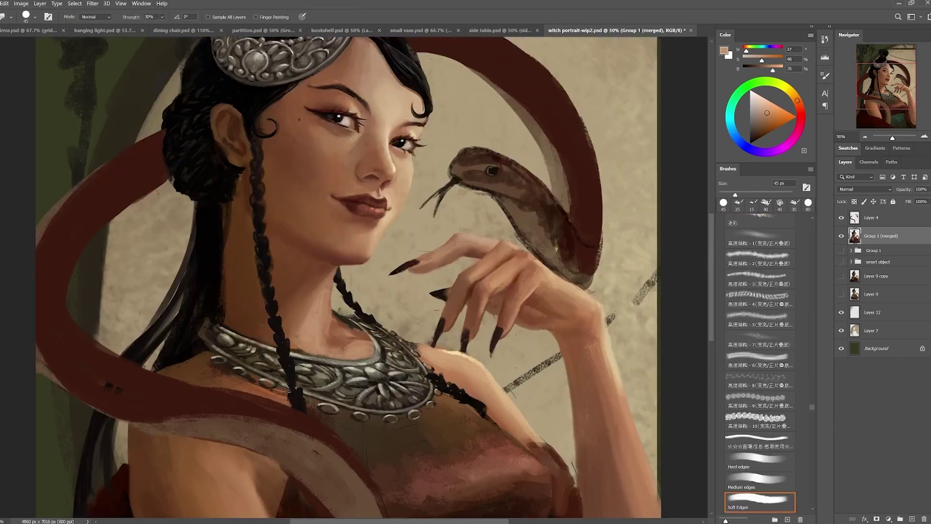
{"action": "left_click", "coordinate": [496, 304], "text": "alt"}
{"action": "key", "text": "bracketleft"}
{"action": "left_click", "coordinate": [490, 303], "text": "alt"}
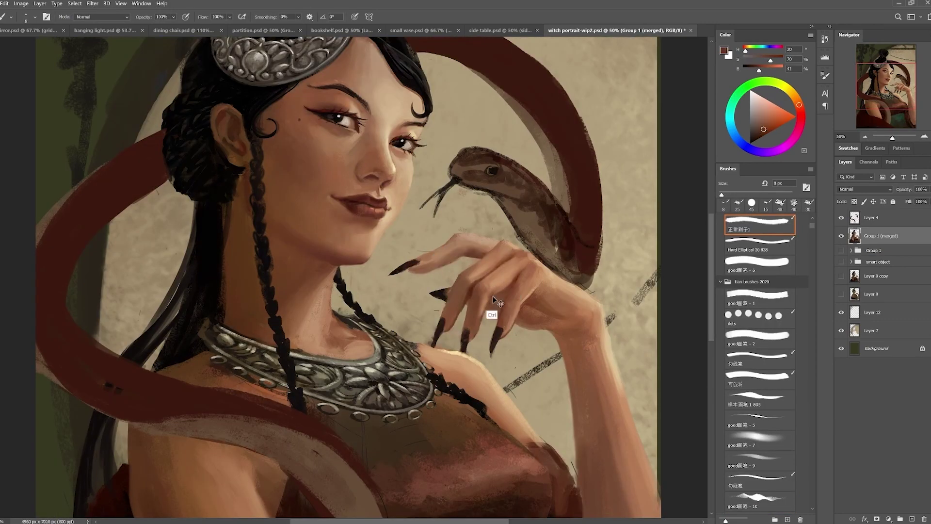
{"action": "left_click_drag", "start_coordinate": [485, 301], "coordinate": [509, 311]}
{"action": "key", "text": "period"}
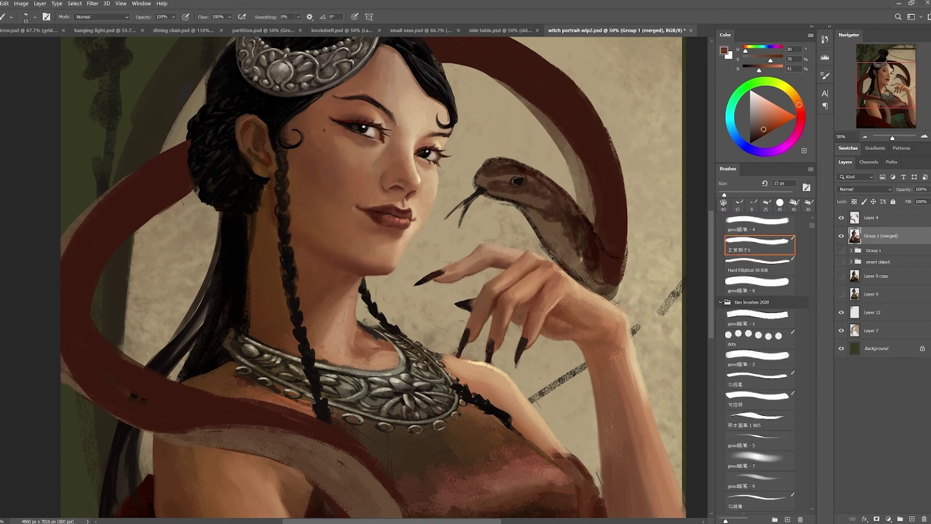
Add dark shading near the nails and smudge the hand's shading together
{"action": "left_click", "coordinate": [440, 291], "text": "alt"}
{"action": "left_click", "coordinate": [444, 271], "text": "alt"}
{"action": "left_click", "coordinate": [473, 302], "text": "alt"}
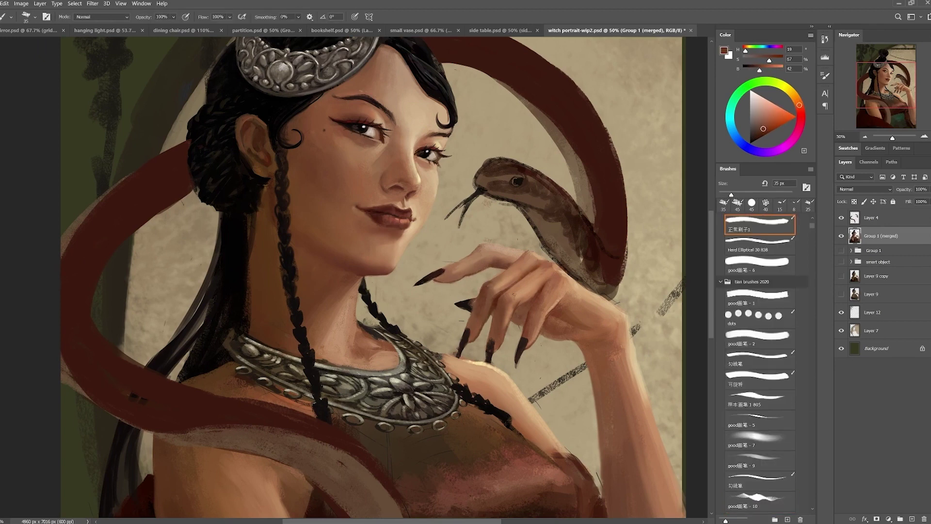
{"action": "left_click_drag", "start_coordinate": [473, 325], "coordinate": [460, 340]}
{"action": "left_click", "coordinate": [460, 340], "text": "alt"}
{"action": "key", "text": "r"}
{"action": "key", "text": "b"}
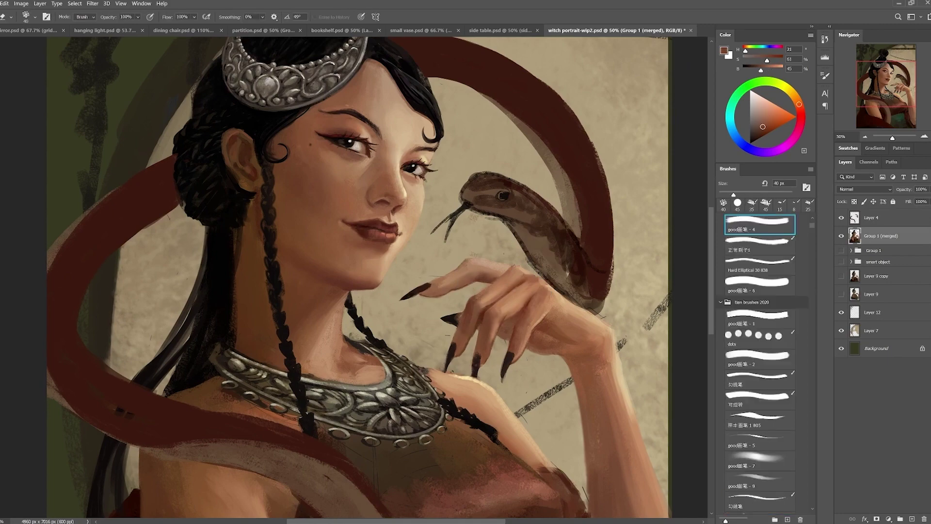
Touch up the nails with very dark brown, erase stray paint, and pick a textured brush
{"action": "left_click", "coordinate": [441, 274], "text": "alt"}
{"action": "left_click_drag", "start_coordinate": [451, 274], "coordinate": [464, 273]}
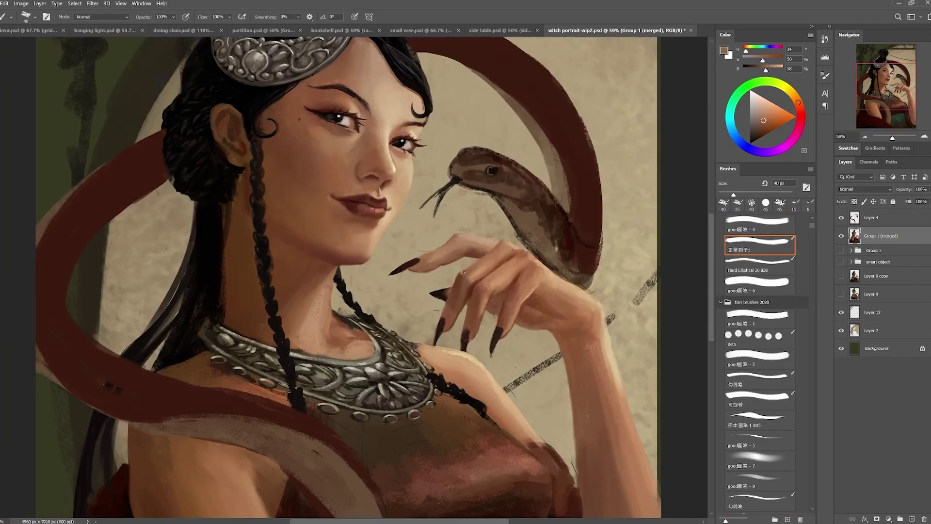
{"action": "left_click", "coordinate": [438, 310], "text": "alt"}
{"action": "key", "text": "e"}
{"action": "key", "text": "b"}
{"action": "left_click", "coordinate": [443, 319], "text": "alt"}
{"action": "left_click", "coordinate": [759, 419]}
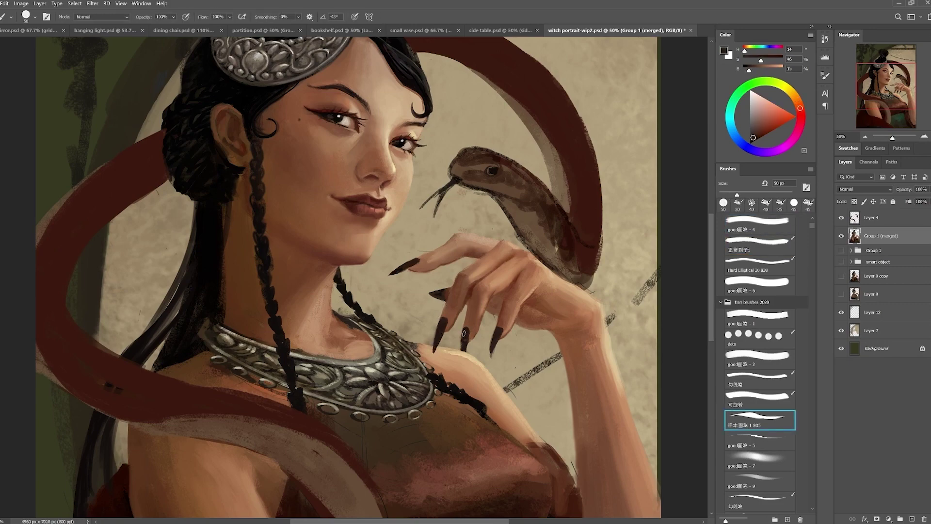
Paint the fingers at 40–50% opacity with light skin and dark nail browns
{"action": "left_click_drag", "start_coordinate": [464, 333], "coordinate": [454, 371]}
{"action": "key", "text": "4"}
{"action": "left_click", "coordinate": [482, 330], "text": "alt"}
{"action": "left_click", "coordinate": [473, 342], "text": "alt"}
{"action": "key", "text": "5"}
{"action": "key", "text": "h"}
{"action": "mouse_move", "coordinate": [472, 342]}
{"action": "left_mouse_down"}
{"action": "mouse_move", "coordinate": [467, 331]}
{"action": "mouse_move", "coordinate": [470, 354]}
{"action": "left_mouse_up"}
Shade the fingers with medium and warm browns and dark nail brown at 40% opacity
{"action": "left_click", "coordinate": [448, 308], "text": "alt"}
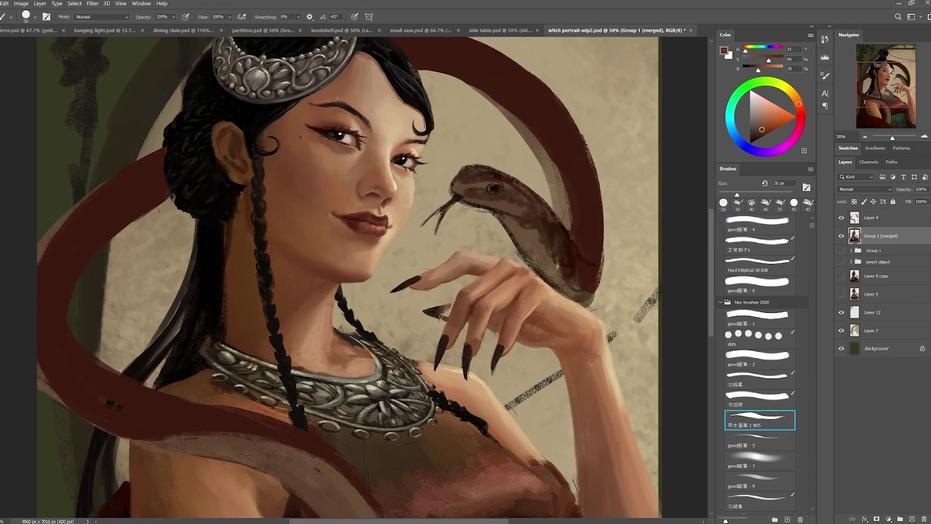
{"action": "key", "text": "period"}
{"action": "key", "text": "comma"}
{"action": "left_click", "coordinate": [442, 318], "text": "alt"}
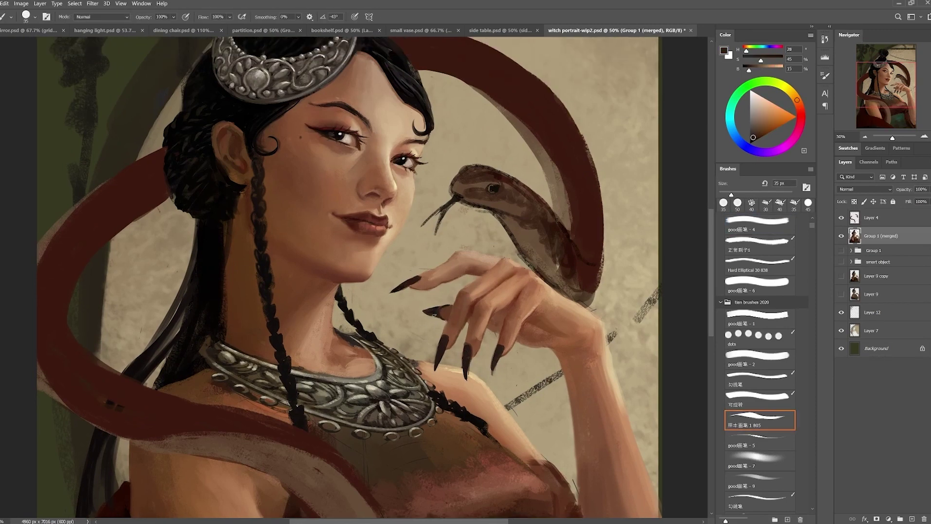
{"action": "key", "text": "comma"}
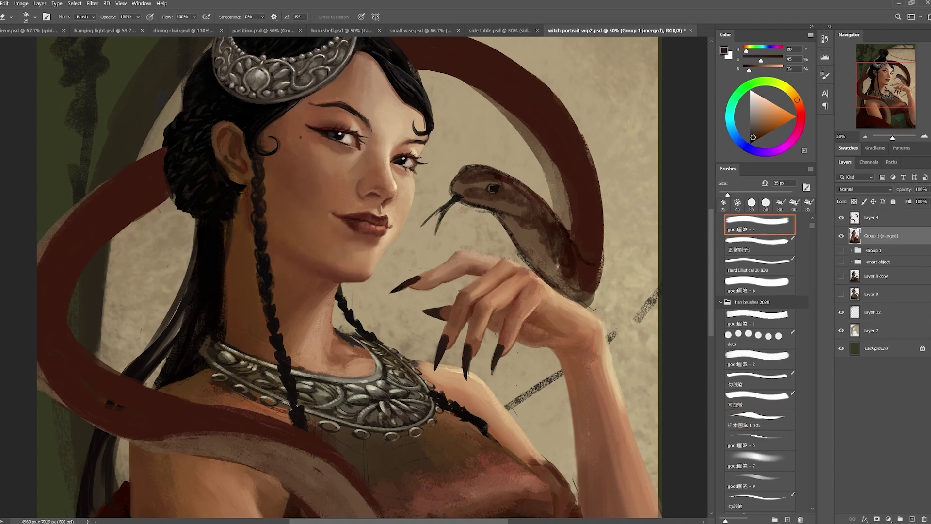
{"action": "key", "text": "period"}
{"action": "key", "text": "4"}
{"action": "left_click", "coordinate": [445, 311], "text": "alt"}
Paint the light beige background around the fingers at full opacity with the textured brush
{"action": "scroll", "coordinate": [461, 318], "scroll_direction": "up", "scroll_amount": 2}
{"action": "left_click", "coordinate": [462, 334], "text": "alt"}
{"action": "scroll", "coordinate": [463, 311], "scroll_direction": "down", "scroll_amount": 2}
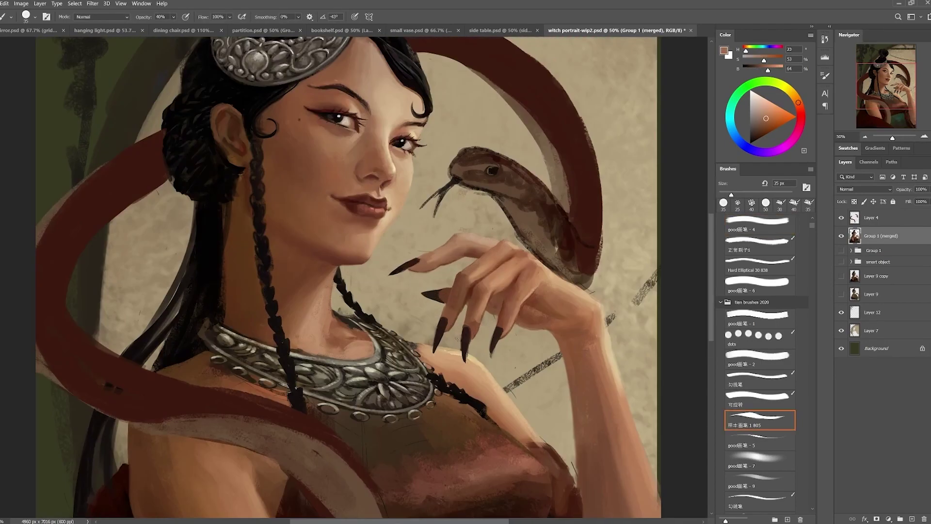
{"action": "key", "text": "0"}
{"action": "key", "text": "comma"}
{"action": "key", "text": "period"}
{"action": "key", "text": "comma"}
{"action": "key", "text": "period"}
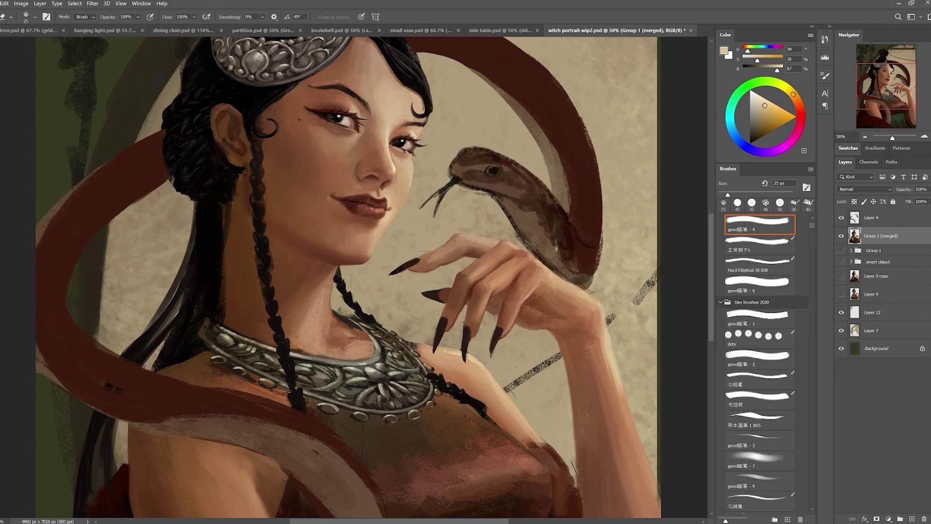
Repaint the fingernails in their dark colour with the textured brush
{"action": "left_click", "coordinate": [461, 284], "text": "alt"}
{"action": "left_click", "coordinate": [442, 314], "text": "alt"}
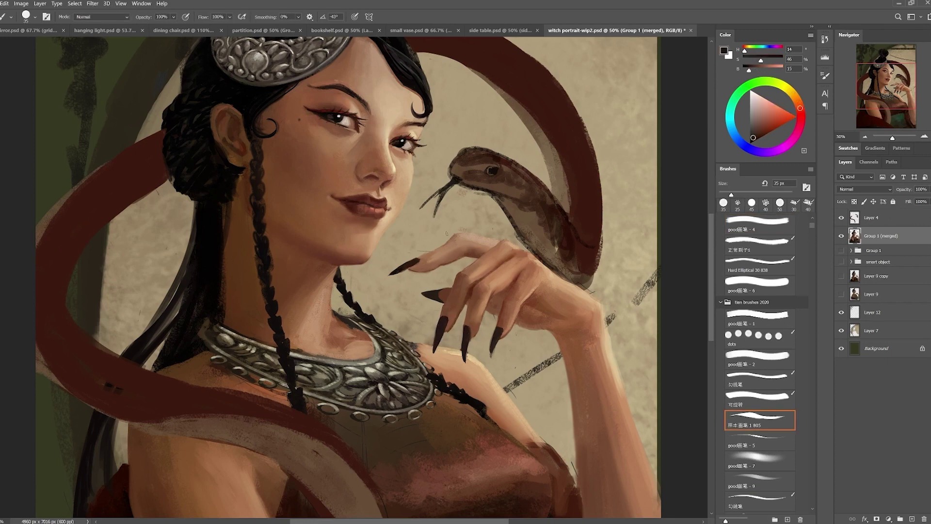
{"action": "key", "text": "comma"}
{"action": "key", "text": "period"}
{"action": "left_click", "coordinate": [466, 331], "text": "alt"}
{"action": "key", "text": "comma"}
{"action": "key", "text": "period"}
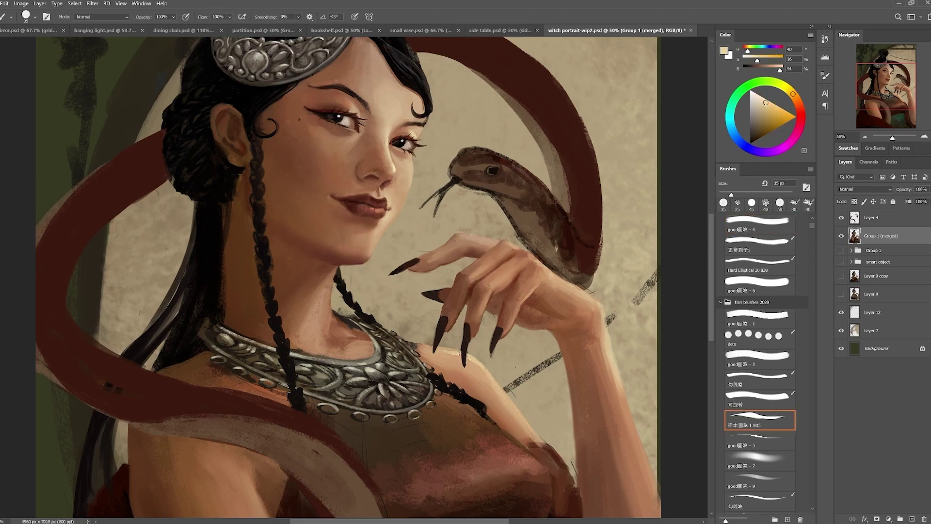
{"action": "left_click", "coordinate": [459, 350], "text": "alt"}
Lasso-select the area around one fingernail, paint within it, then deselect
{"action": "key", "text": "comma"}
{"action": "key", "text": "period"}
{"action": "key", "text": "comma"}
{"action": "key", "text": "period"}
{"action": "key", "text": "l"}
{"action": "left_click_drag", "start_coordinate": [465, 335], "coordinate": [461, 336]}
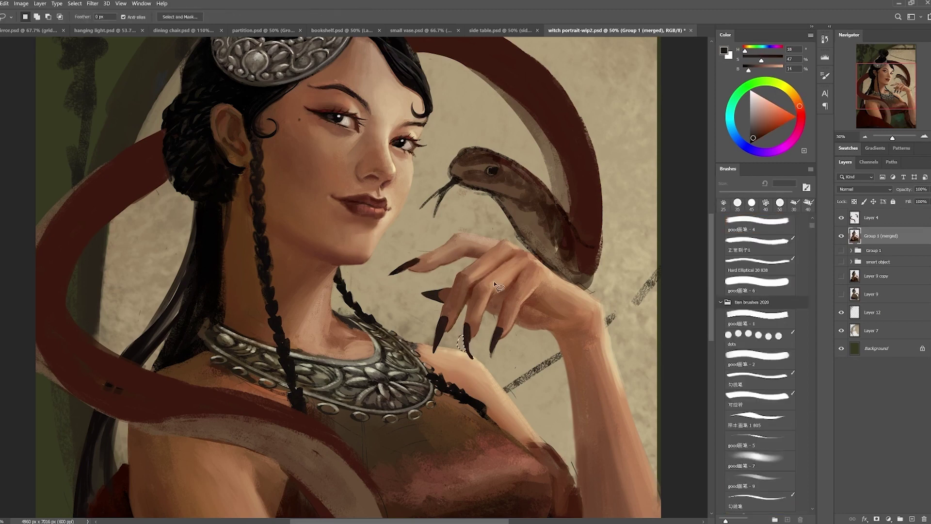
{"action": "key", "text": "b"}
{"action": "key", "text": "ctrl+d"}
Blend shoulder skin tone and brown shadow tones into the hand
{"action": "key", "text": "comma"}
{"action": "key", "text": "period"}
{"action": "left_click", "coordinate": [472, 360], "text": "alt"}
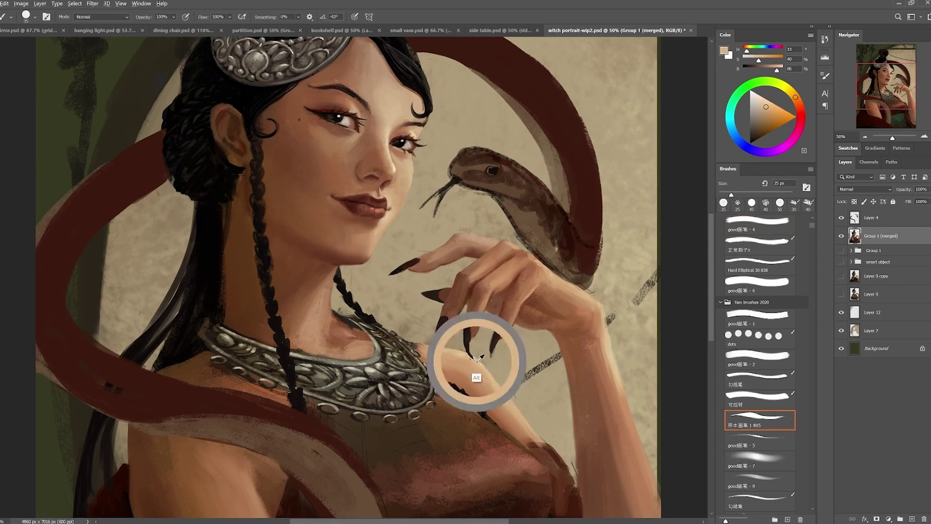
{"action": "key", "text": "comma"}
{"action": "key", "text": "period"}
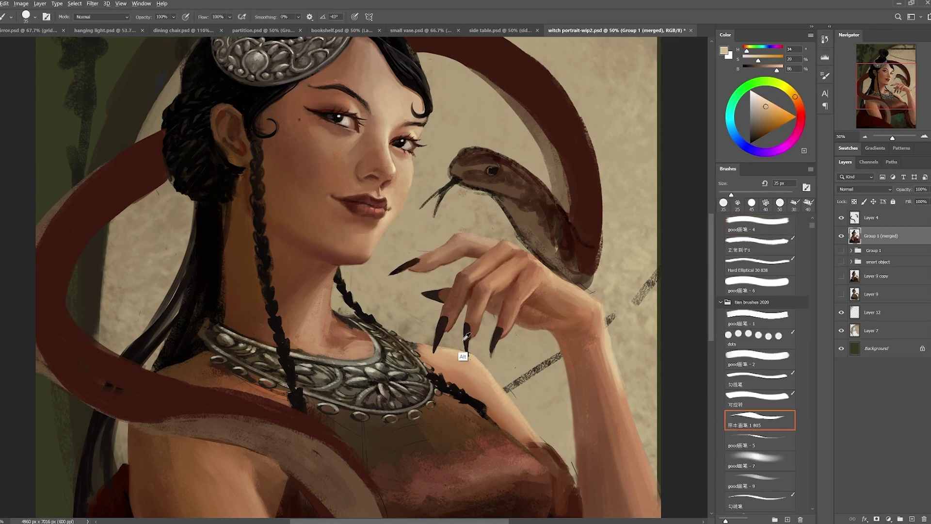
{"action": "left_click", "coordinate": [461, 354], "text": "alt"}
{"action": "left_click_drag", "start_coordinate": [461, 354], "coordinate": [466, 341]}
{"action": "left_click", "coordinate": [475, 318], "text": "alt"}
{"action": "left_click", "coordinate": [476, 318], "text": "alt"}
Add darker brown shadow on the hand at 40% opacity and save the portrait
{"action": "key", "text": "comma"}
{"action": "key", "text": "period"}
{"action": "left_click", "coordinate": [470, 309], "text": "alt"}
{"action": "mouse_move", "coordinate": [483, 280]}
{"action": "left_mouse_down"}
{"action": "mouse_move", "coordinate": [436, 320]}
{"action": "mouse_move", "coordinate": [521, 270]}
{"action": "left_mouse_up"}
{"action": "key", "text": "4"}
{"action": "left_click", "coordinate": [503, 272], "text": "alt"}
{"action": "key", "text": "ctrl+s"}
Enlarge the brush to 60 px and paint a light highlight and fingertip darks
{"action": "left_click", "coordinate": [474, 253], "text": "alt"}
{"action": "mouse_move", "coordinate": [468, 235]}
{"action": "left_mouse_down"}
{"action": "mouse_move", "coordinate": [474, 252]}
{"action": "mouse_move", "coordinate": [451, 270]}
{"action": "left_mouse_up"}
{"action": "key", "text": "bracketright"}
{"action": "key", "text": "bracketright"}
{"action": "key", "text": "bracketright"}
{"action": "key", "text": "ctrl+s"}
{"action": "left_click", "coordinate": [455, 246], "text": "alt"}
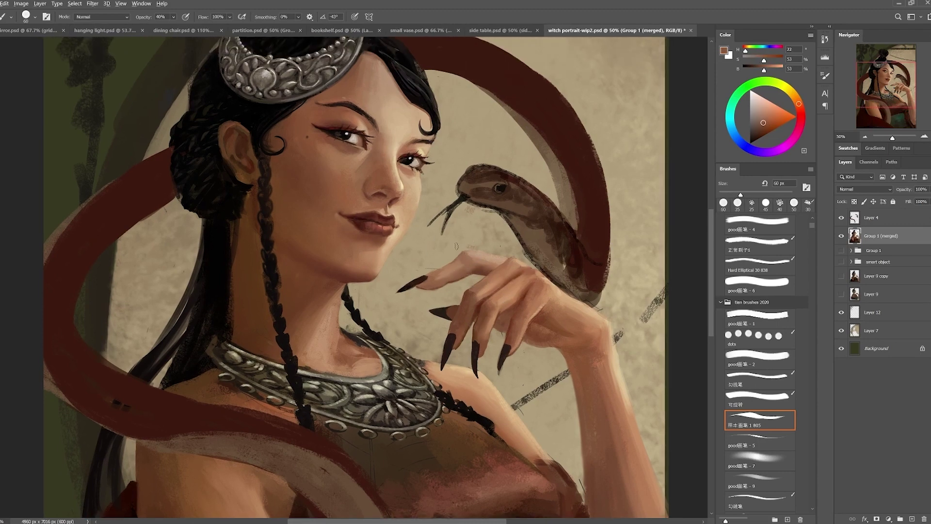
{"action": "left_click", "coordinate": [430, 283], "text": "alt"}
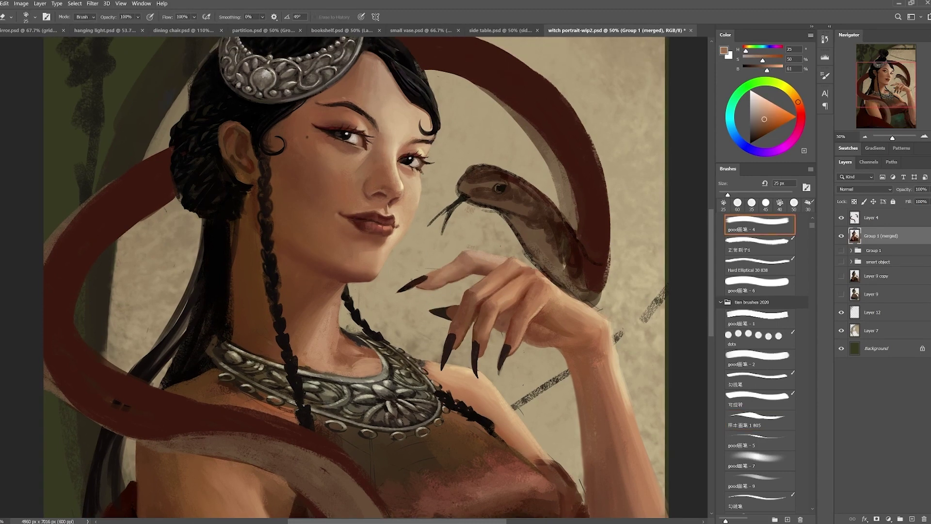
{"action": "left_click", "coordinate": [424, 282], "text": "alt"}
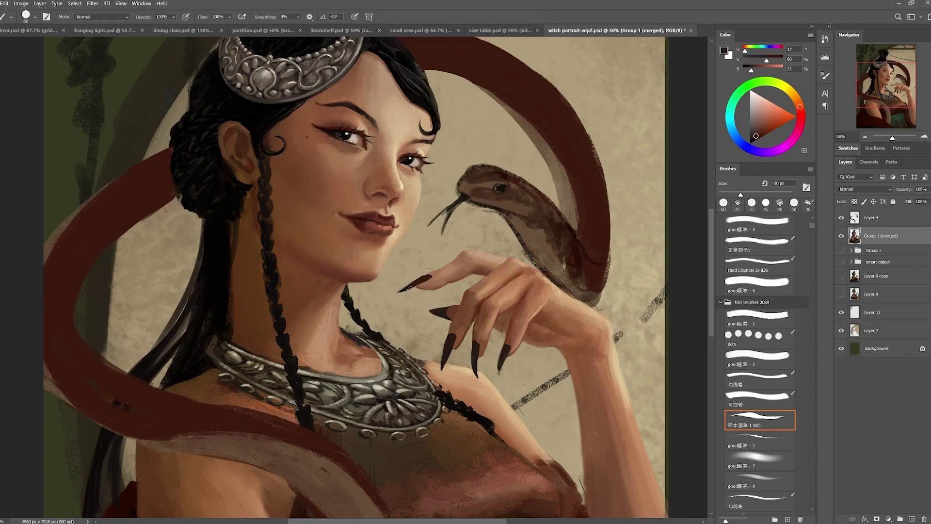
Soften the finger with a light skin tone at 50% opacity, zooming to check
{"action": "left_click_drag", "start_coordinate": [424, 293], "coordinate": [408, 306]}
{"action": "key", "text": "5"}
{"action": "left_click", "coordinate": [430, 281], "text": "alt"}
{"action": "scroll", "coordinate": [444, 274], "scroll_direction": "down", "scroll_amount": 4}
{"action": "scroll", "coordinate": [444, 274], "scroll_direction": "up", "scroll_amount": 3}
{"action": "scroll", "coordinate": [600, 277], "scroll_direction": "down", "scroll_amount": 3}
{"action": "scroll", "coordinate": [601, 276], "scroll_direction": "up", "scroll_amount": 3}
Blend the dress with a sampled brown and light beige, alternating Brush and Smudge
{"action": "left_click", "coordinate": [509, 290], "text": "alt"}
{"action": "key", "text": "r"}
{"action": "key", "text": "b"}
{"action": "key", "text": "r"}
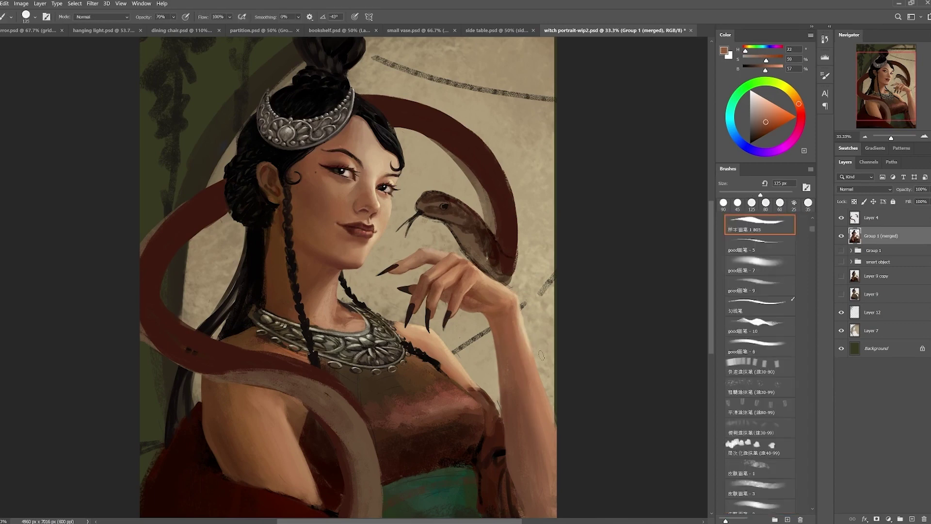
{"action": "key", "text": "b"}
{"action": "left_click", "coordinate": [538, 369], "text": "alt"}
{"action": "key", "text": "r"}
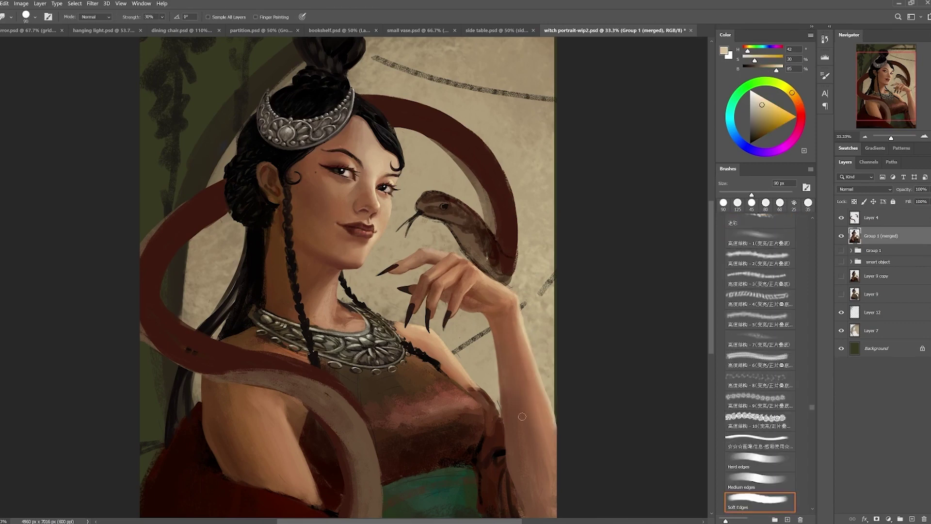
{"action": "key", "text": "b"}
Sample dark dress browns and arm skin tones, smudging to blend the arm
{"action": "left_click", "coordinate": [528, 432], "text": "alt"}
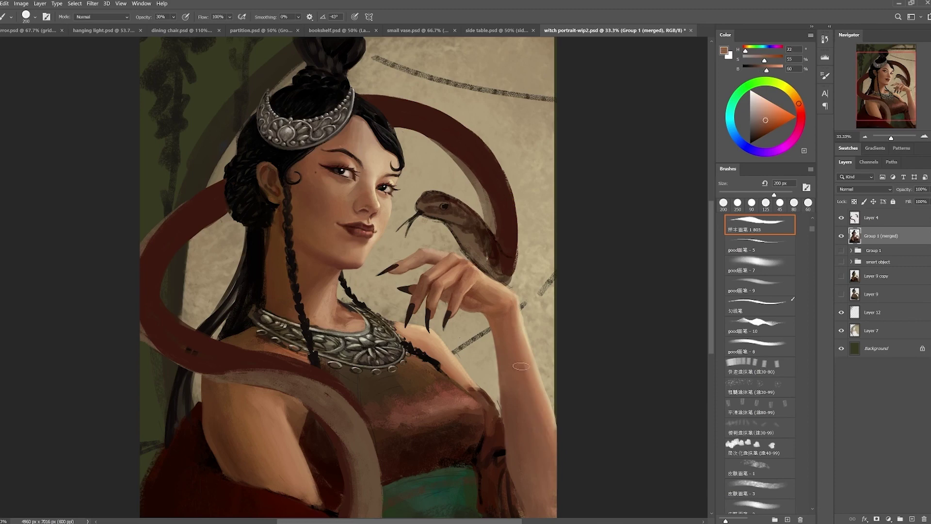
{"action": "scroll", "coordinate": [527, 432], "scroll_direction": "down", "scroll_amount": 1}
{"action": "left_click", "coordinate": [517, 342], "text": "alt"}
{"action": "left_click", "coordinate": [515, 265], "text": "alt"}
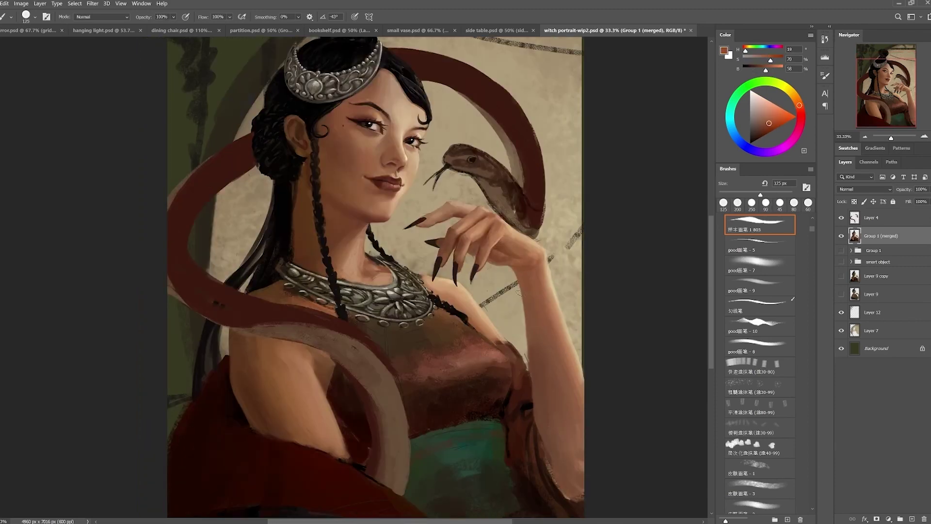
{"action": "left_click", "coordinate": [492, 341], "text": "alt"}
{"action": "key", "text": "r"}
{"action": "key", "text": "b"}
{"action": "left_click", "coordinate": [495, 342], "text": "alt"}
{"action": "scroll", "coordinate": [490, 334], "scroll_direction": "down", "scroll_amount": 1}
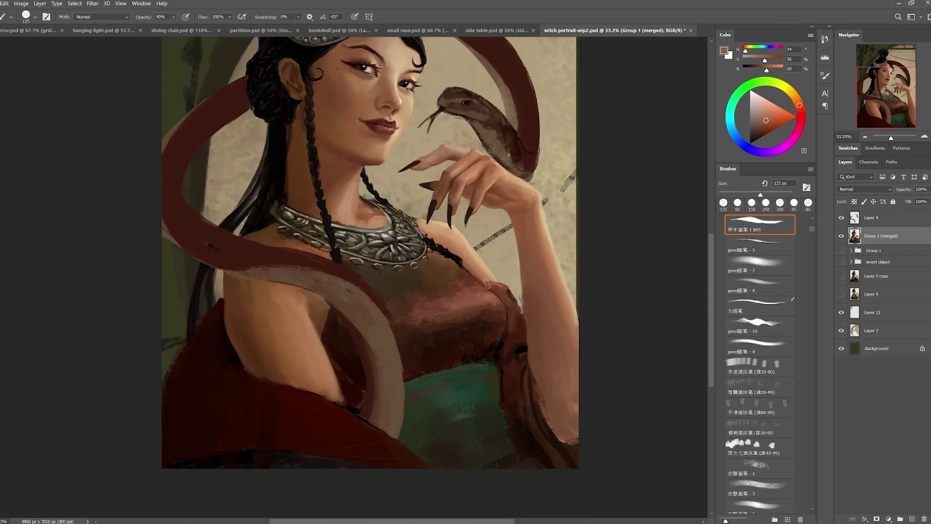
{"action": "left_click", "coordinate": [516, 300], "text": "alt"}
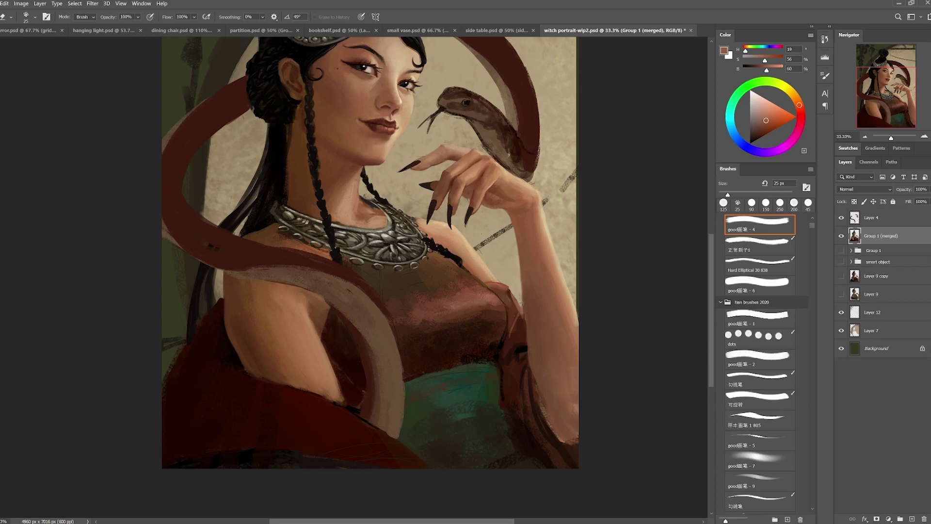
Pick near-black, mid and dark brown shadow tones, dropping paint opacity to 40%
{"action": "left_click_drag", "start_coordinate": [521, 334], "coordinate": [540, 322]}
{"action": "left_click", "coordinate": [539, 335], "text": "alt"}
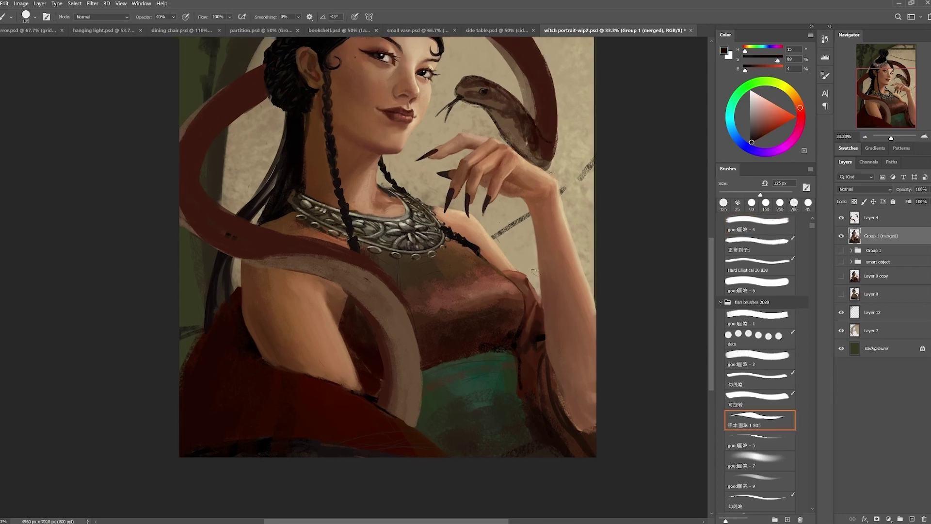
{"action": "left_click", "coordinate": [540, 296], "text": "alt"}
{"action": "key", "text": "0"}
{"action": "left_click", "coordinate": [536, 324], "text": "alt"}
{"action": "left_click_drag", "start_coordinate": [491, 333], "coordinate": [542, 278]}
{"action": "key", "text": "4"}
{"action": "left_click", "coordinate": [542, 278], "text": "alt"}
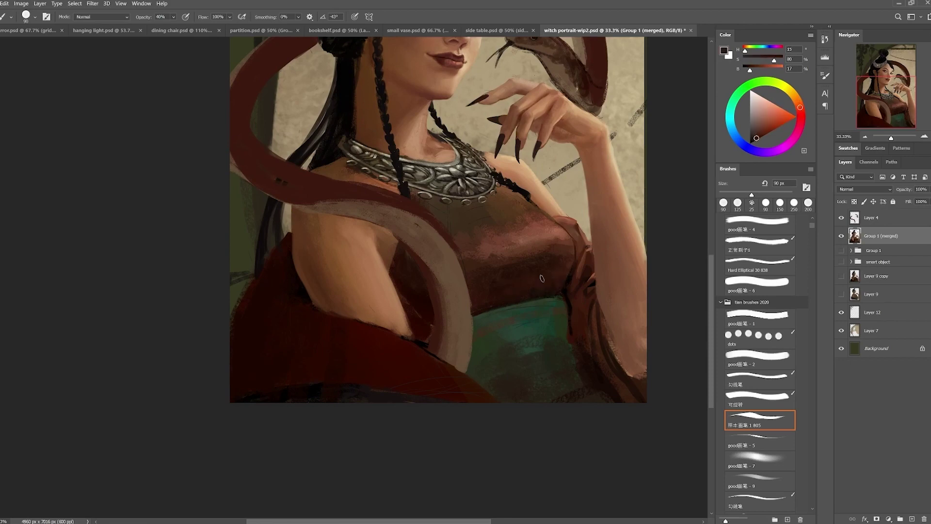
{"action": "key", "text": "r"}
Paint near-black shading across the shoulder with an 80 px brush
{"action": "left_click_drag", "start_coordinate": [485, 234], "coordinate": [537, 204]}
{"action": "key", "text": "b"}
{"action": "left_click", "coordinate": [600, 332], "text": "alt"}
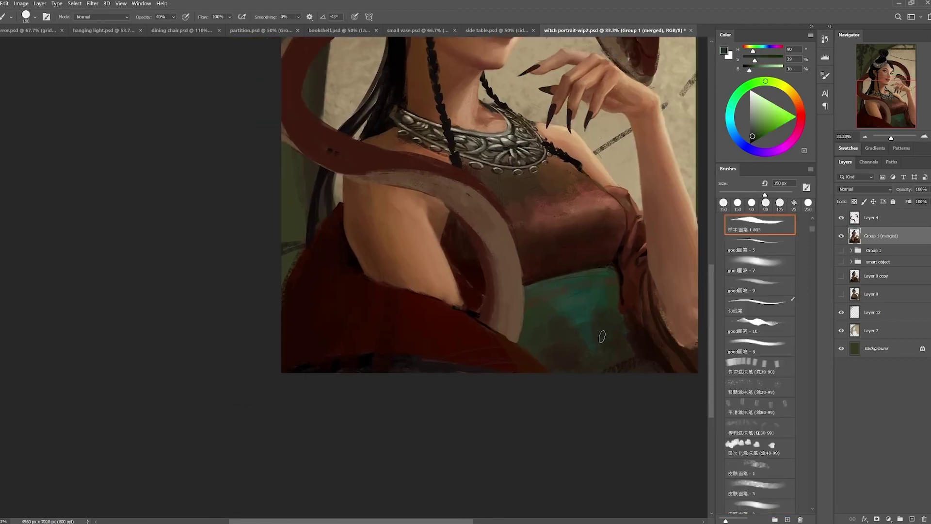
{"action": "key", "text": "bracketleft"}
{"action": "key", "text": "bracketleft"}
{"action": "key", "text": "bracketleft"}
{"action": "key", "text": "bracketleft"}
{"action": "left_click", "coordinate": [530, 310]}
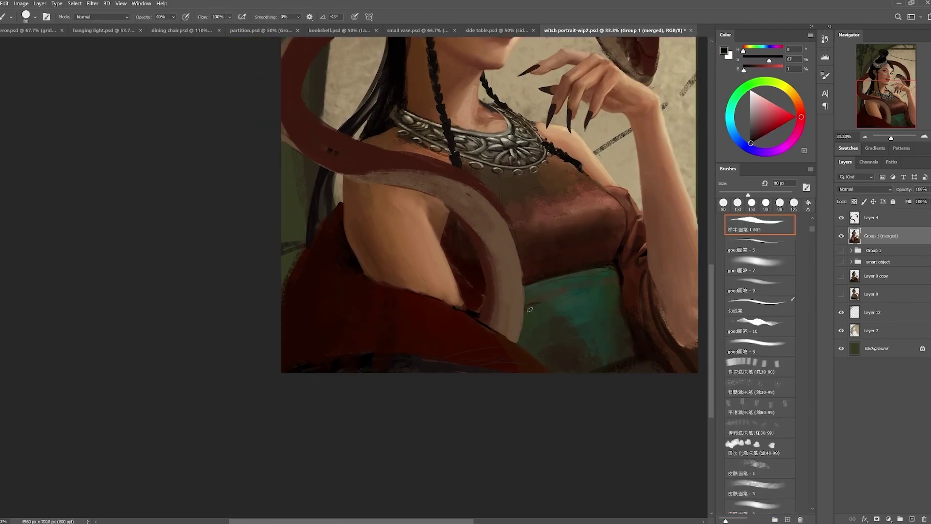
{"action": "mouse_move", "coordinate": [612, 286]}
{"action": "left_mouse_down"}
{"action": "mouse_move", "coordinate": [565, 207]}
{"action": "mouse_move", "coordinate": [575, 326]}
{"action": "left_mouse_up"}
{"action": "key", "text": "0"}
{"action": "key", "text": "bracketright"}
{"action": "key", "text": "bracketright"}
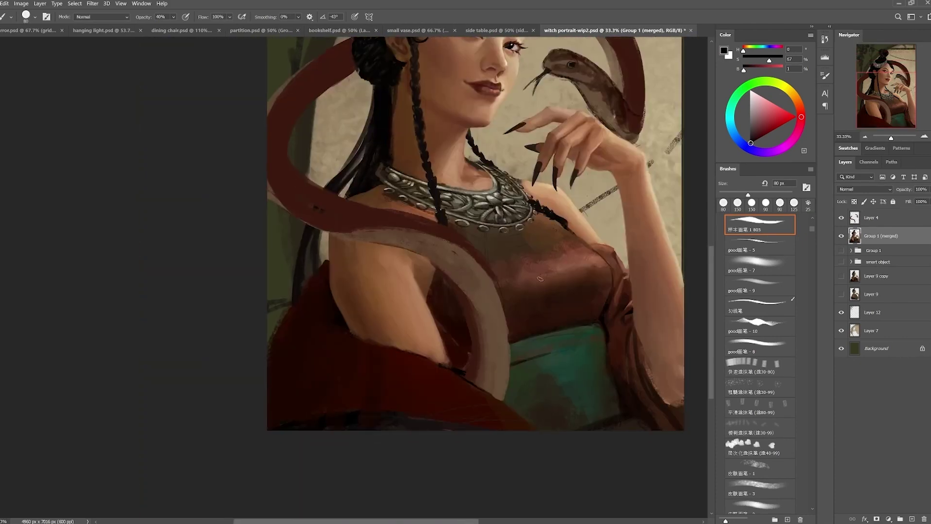
Sample dark and muted dress browns at 90% opacity with a 70 px brush
{"action": "left_click", "coordinate": [515, 384], "text": "alt"}
{"action": "left_click", "coordinate": [508, 387], "text": "alt"}
{"action": "key", "text": "9"}
{"action": "mouse_move", "coordinate": [509, 386]}
{"action": "left_mouse_down"}
{"action": "mouse_move", "coordinate": [523, 290]}
{"action": "mouse_move", "coordinate": [575, 323]}
{"action": "left_mouse_up"}
{"action": "left_click", "coordinate": [575, 323], "text": "alt"}
{"action": "key", "text": "bracketleft"}
{"action": "key", "text": "bracketleft"}
{"action": "key", "text": "bracketleft"}
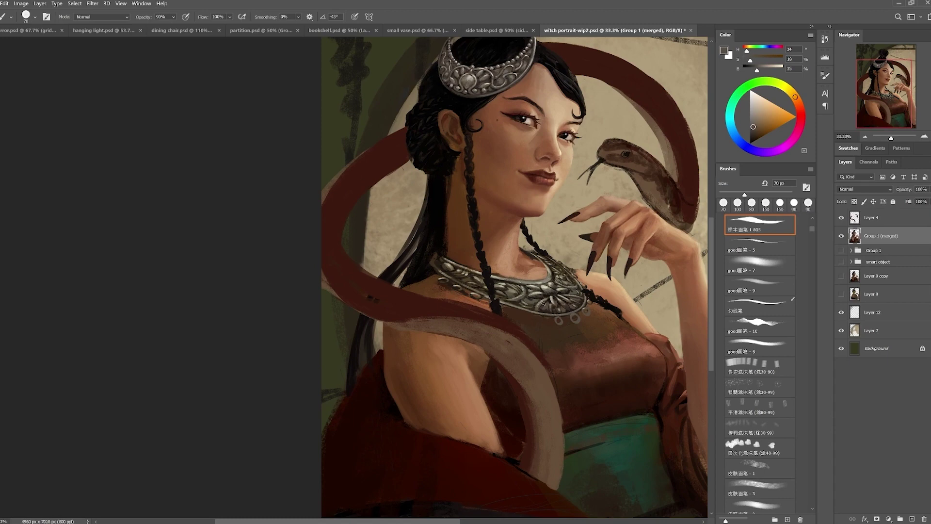
{"action": "left_click_drag", "start_coordinate": [512, 308], "coordinate": [521, 325]}
Paint soft warm skin tone over the shoulder at 40% opacity
{"action": "left_click", "coordinate": [530, 230], "text": "alt"}
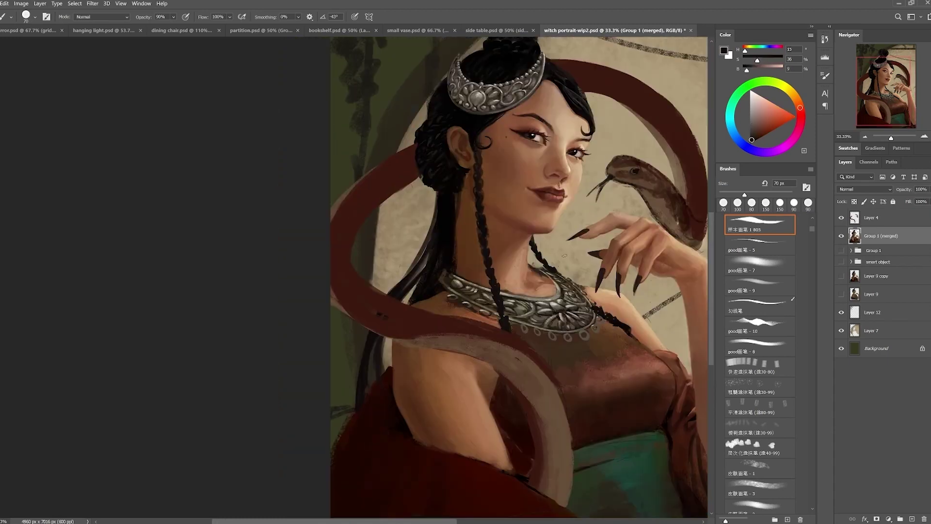
{"action": "left_click", "coordinate": [580, 298], "text": "alt"}
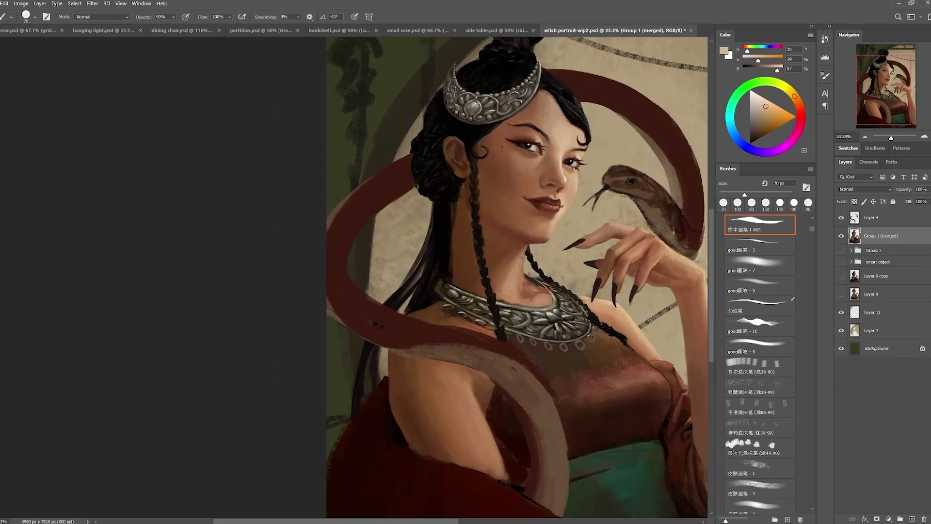
{"action": "left_click_drag", "start_coordinate": [704, 255], "coordinate": [592, 233]}
{"action": "left_click", "coordinate": [585, 275], "text": "alt"}
{"action": "key", "text": "4"}
{"action": "left_click_drag", "start_coordinate": [585, 274], "coordinate": [418, 217]}
{"action": "left_click", "coordinate": [538, 296], "text": "alt"}
{"action": "left_click", "coordinate": [538, 295], "text": "alt"}
{"action": "left_click", "coordinate": [323, 214], "text": "alt"}
Sample blacks and greyish browns from the hair bun with a 50 px brush
{"action": "left_click", "coordinate": [358, 208], "text": "alt"}
{"action": "key", "text": "0"}
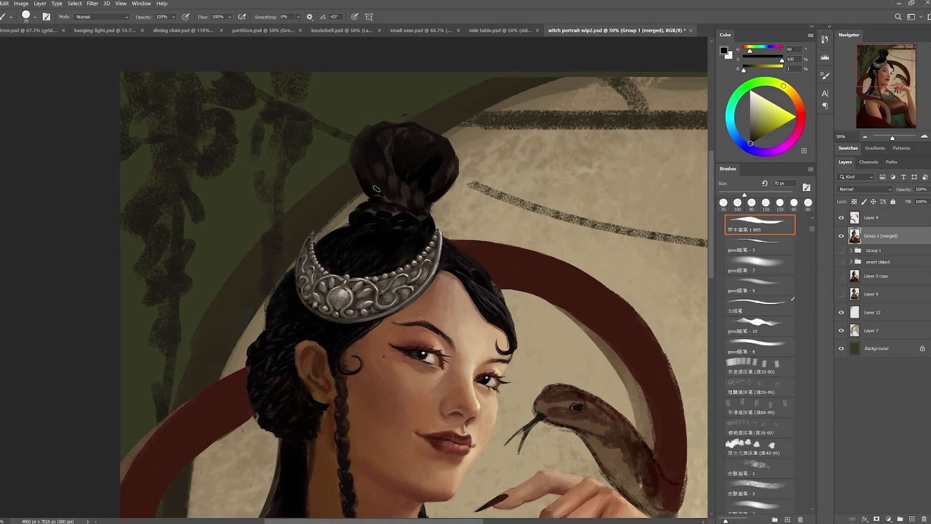
{"action": "mouse_move", "coordinate": [399, 180]}
{"action": "left_mouse_down"}
{"action": "mouse_move", "coordinate": [400, 232]}
{"action": "mouse_move", "coordinate": [339, 194]}
{"action": "mouse_move", "coordinate": [361, 186]}
{"action": "mouse_move", "coordinate": [412, 228]}
{"action": "left_mouse_up"}
{"action": "key", "text": "4"}
{"action": "left_click", "coordinate": [361, 186], "text": "alt"}
{"action": "key", "text": "0"}
{"action": "left_click", "coordinate": [418, 236], "text": "alt"}
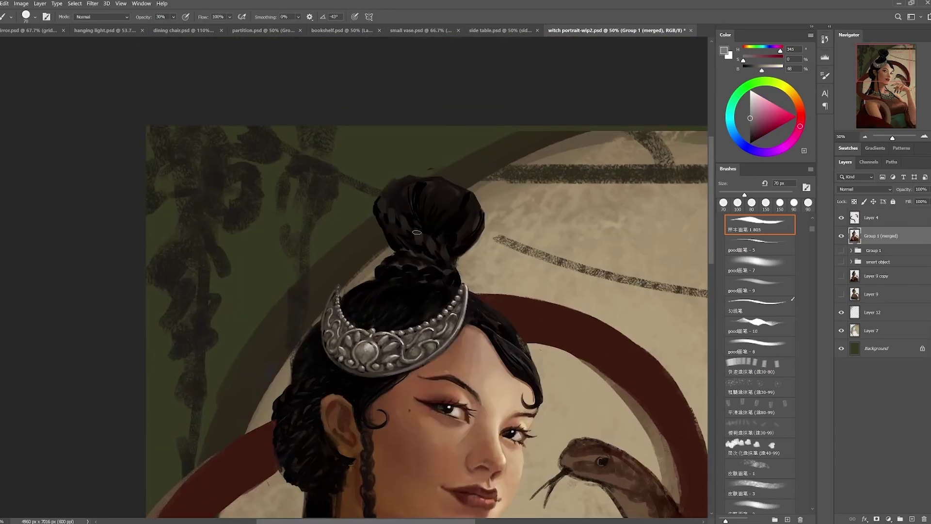
{"action": "key", "text": "["}
{"action": "key", "text": "["}
{"action": "left_click", "coordinate": [403, 217], "text": "alt"}
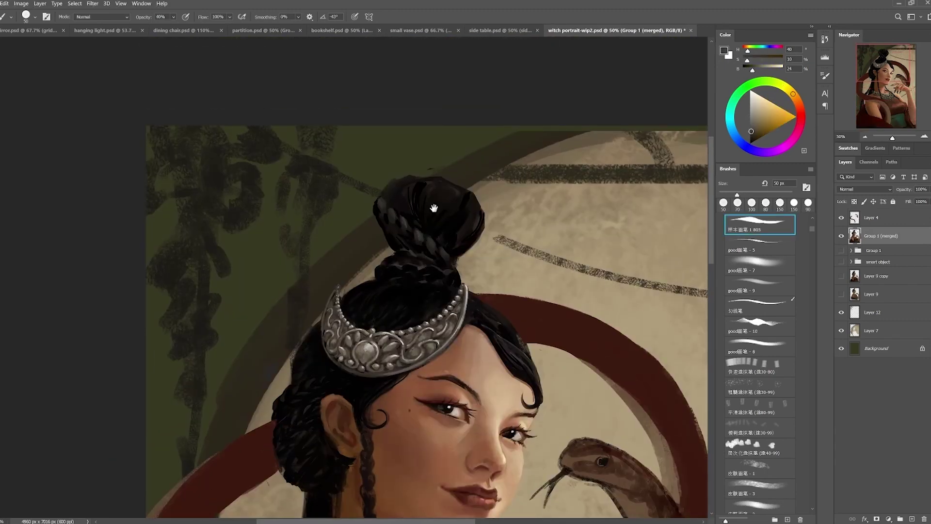
{"action": "left_click_drag", "start_coordinate": [433, 208], "coordinate": [427, 229]}
Paint dark strands and a soft grey-brown highlight into the bun
{"action": "left_click", "coordinate": [401, 230], "text": "alt"}
{"action": "left_click", "coordinate": [431, 202], "text": "alt"}
{"action": "left_click", "coordinate": [430, 200], "text": "alt"}
{"action": "left_click", "coordinate": [422, 199], "text": "alt"}
{"action": "left_click", "coordinate": [452, 210], "text": "alt"}
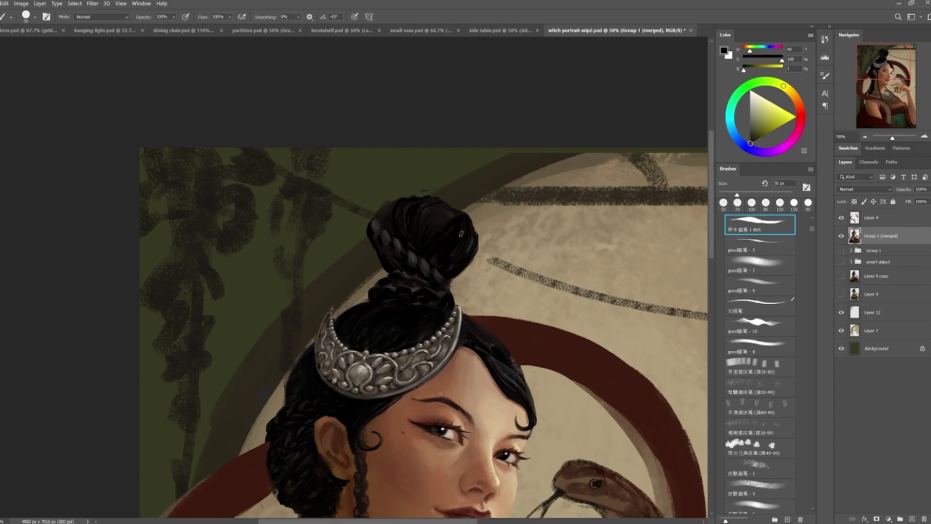
{"action": "key", "text": "4"}
{"action": "left_click", "coordinate": [436, 209], "text": "alt"}
{"action": "left_click", "coordinate": [453, 214], "text": "alt"}
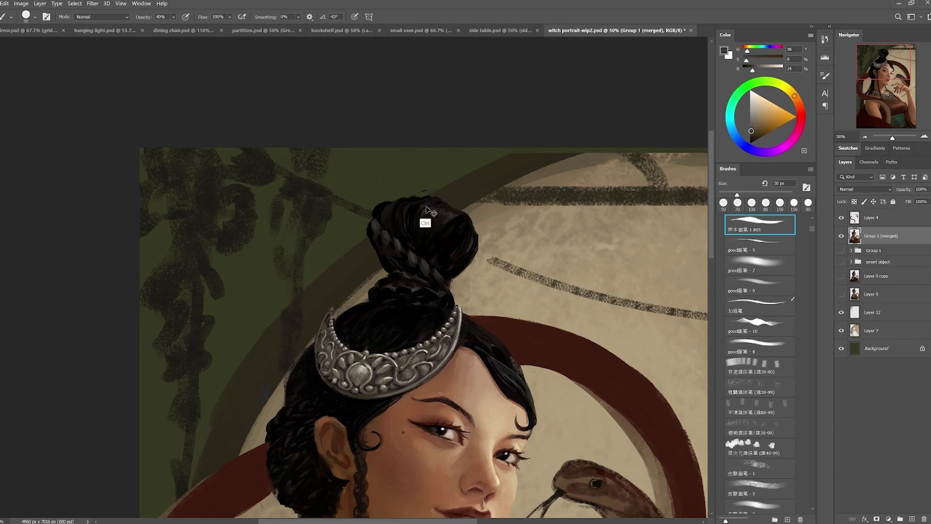
Smudge the bun strokes together with a sampled dark brown
{"action": "left_click", "coordinate": [393, 214], "text": "alt"}
{"action": "key", "text": "r"}
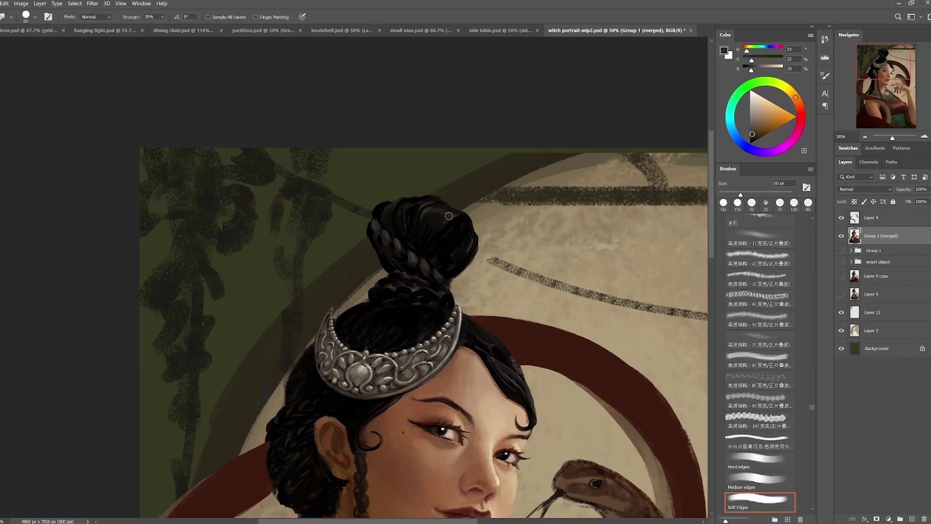
{"action": "key", "text": "b"}
{"action": "left_click", "coordinate": [389, 239], "text": "alt"}
{"action": "mouse_move", "coordinate": [430, 294]}
{"action": "left_mouse_down"}
{"action": "mouse_move", "coordinate": [447, 263]}
{"action": "mouse_move", "coordinate": [356, 228]}
{"action": "left_mouse_up"}
Soften the hair edges near the ear with sampled browns, using 50% opacity
{"action": "left_click", "coordinate": [335, 230], "text": "alt"}
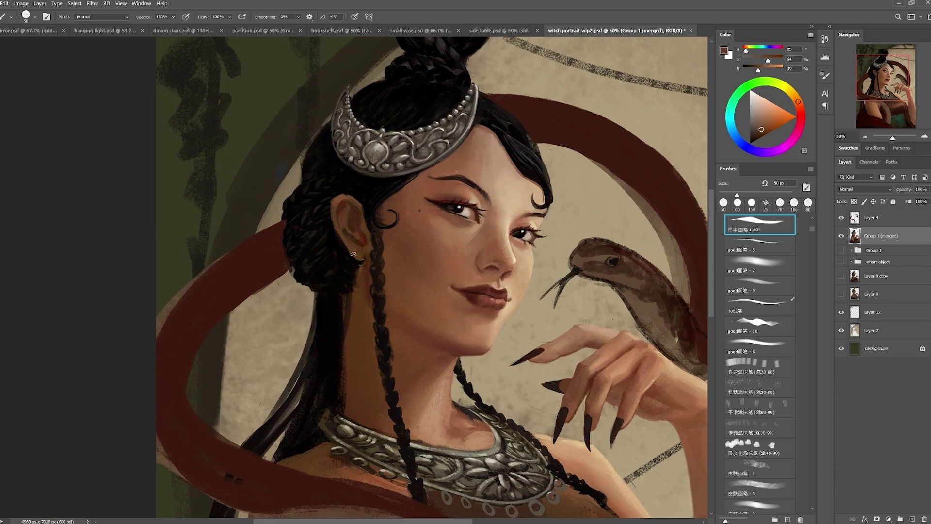
{"action": "left_click_drag", "start_coordinate": [335, 301], "coordinate": [352, 289]}
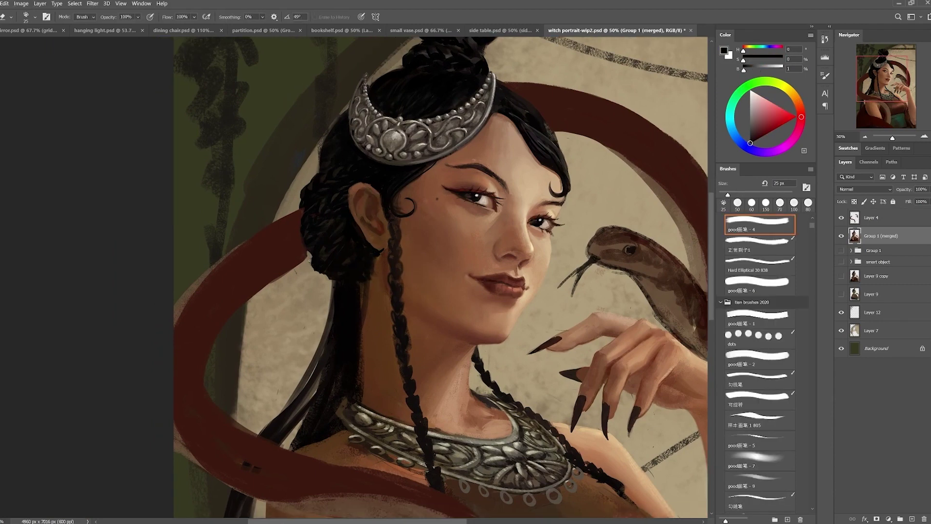
{"action": "left_click", "coordinate": [322, 251], "text": "alt"}
{"action": "left_click", "coordinate": [328, 242], "text": "alt"}
{"action": "left_click", "coordinate": [340, 221], "text": "alt"}
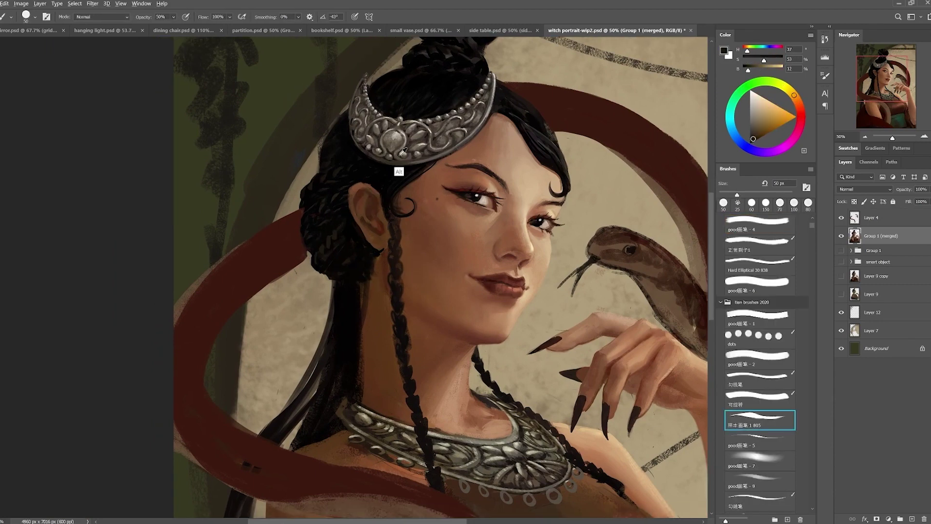
{"action": "left_click", "coordinate": [345, 257], "text": "alt"}
{"action": "key", "text": "r"}
{"action": "key", "text": "b"}
{"action": "left_click", "coordinate": [327, 190], "text": "alt"}
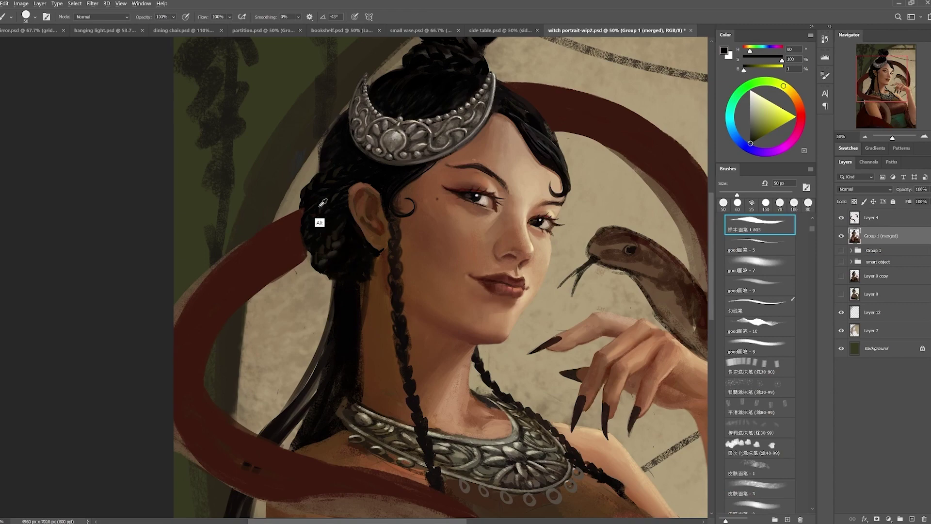
{"action": "key", "text": "5"}
{"action": "key", "text": "ctrl+minus"}
{"action": "key", "text": "ctrl+minus"}
{"action": "key", "text": "ctrl+plus"}
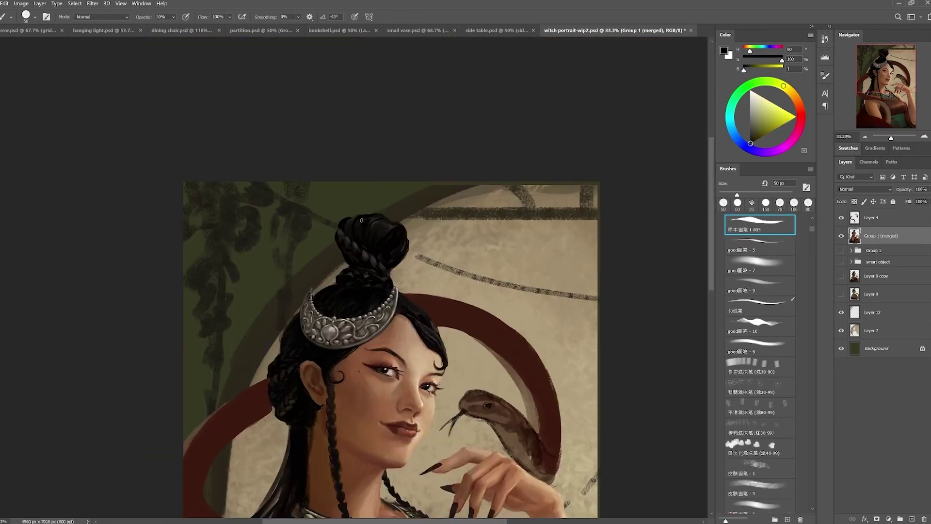
Sample a very dark brown at full opacity and view the whole portrait
{"action": "left_click_drag", "start_coordinate": [356, 233], "coordinate": [418, 114]}
{"action": "key", "text": "0"}
{"action": "left_click", "coordinate": [506, 206], "text": "alt"}
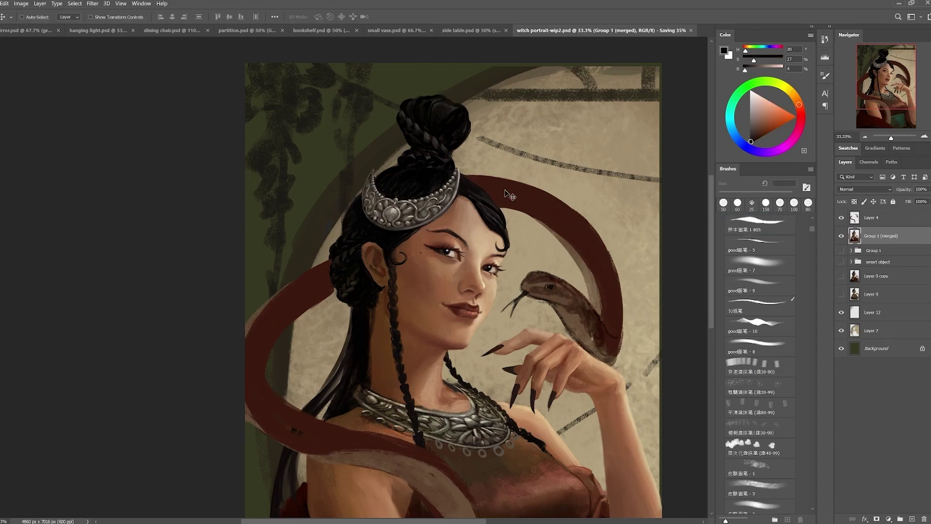
{"action": "key", "text": "ctrl+minus"}
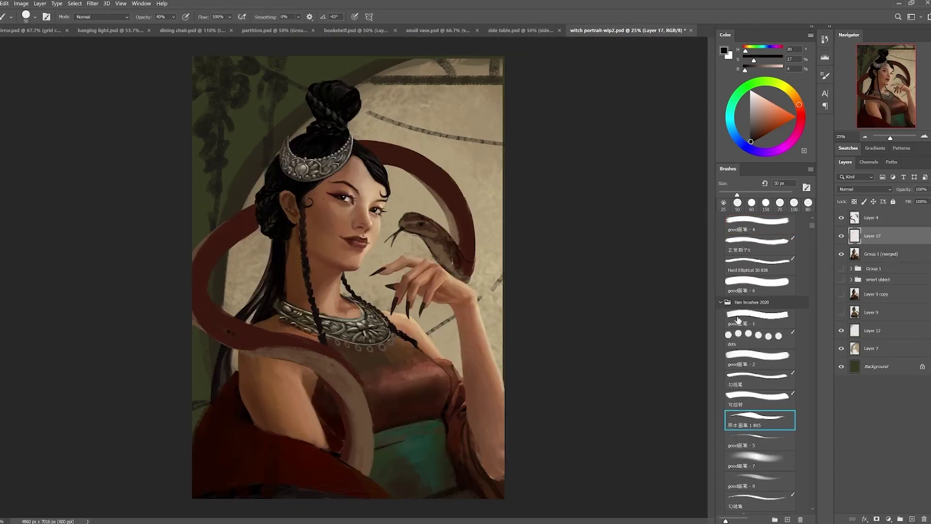
Add Layer 17 in Overlay mode clipped to the merged figure group
{"action": "left_click", "coordinate": [760, 458]}
{"action": "left_click", "coordinate": [865, 189]}
{"action": "left_click", "coordinate": [844, 298]}
{"action": "left_click", "coordinate": [300, 170], "text": "alt"}
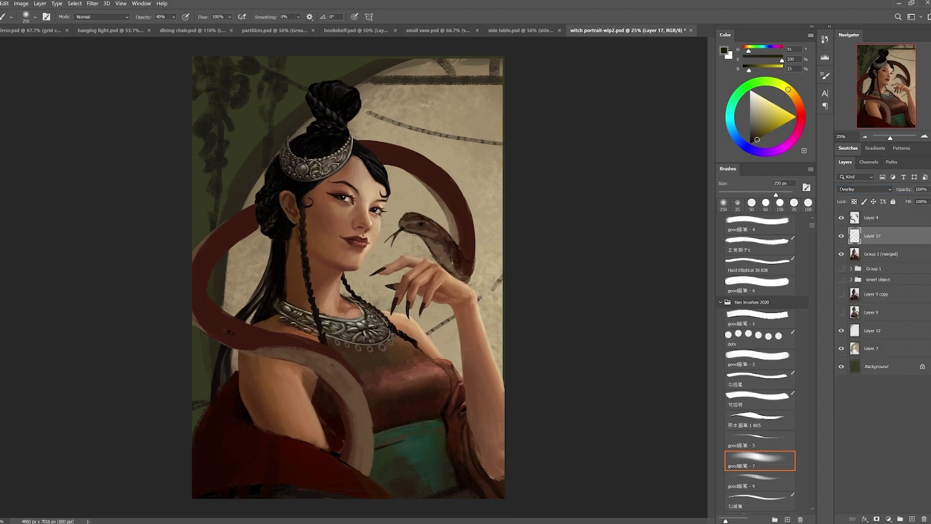
{"action": "left_click", "coordinate": [844, 244], "text": "alt"}
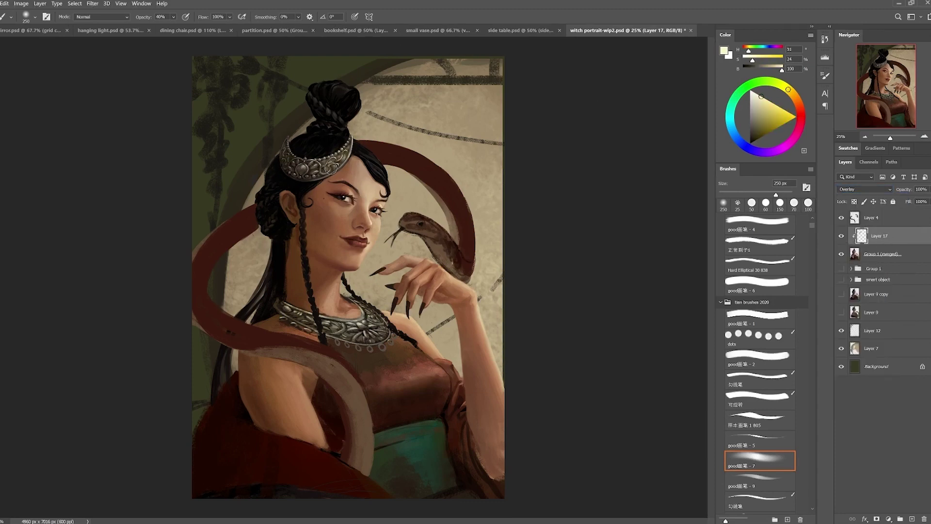
Return to Layer 4 and delete the Overlay test layer
{"action": "key", "text": "alt+bracketright"}
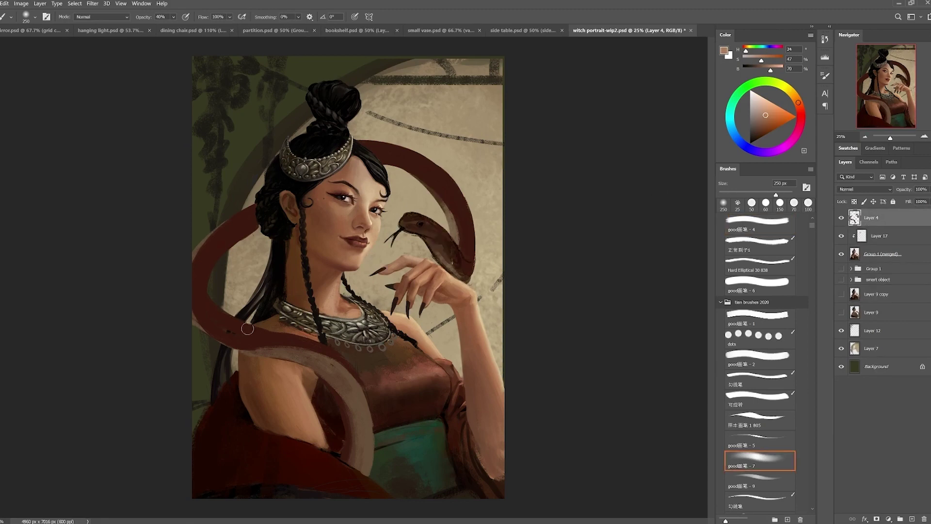
{"action": "left_click", "coordinate": [231, 309], "text": "alt"}
{"action": "scroll", "coordinate": [397, 272], "scroll_direction": "up", "scroll_amount": 1}
{"action": "left_click", "coordinate": [421, 299], "text": "alt"}
{"action": "key", "text": "e"}
{"action": "key", "text": "l"}
Toggle Layer 4 off and on to compare the snake, then sample a mid brown
{"action": "left_click_drag", "start_coordinate": [873, 236], "coordinate": [801, 519]}
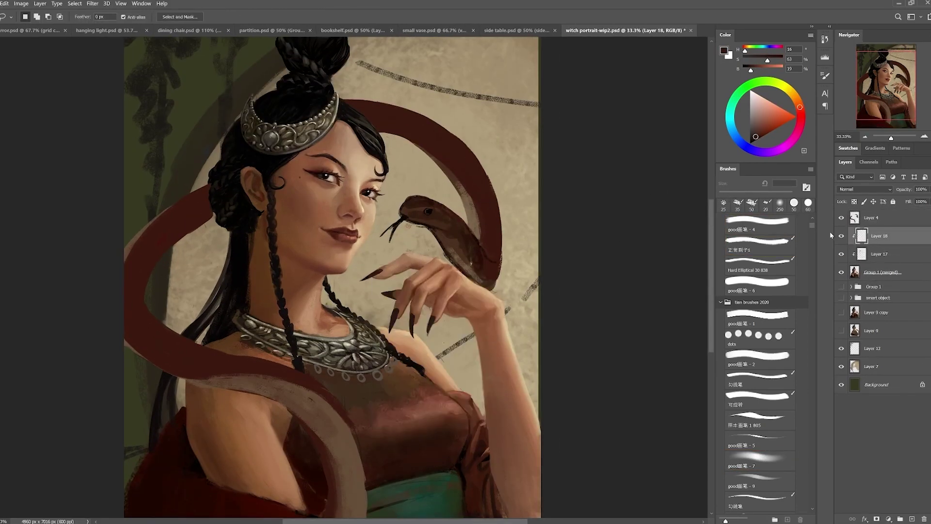
{"action": "key", "text": "ctrl+minus"}
{"action": "left_click", "coordinate": [841, 218]}
{"action": "left_click", "coordinate": [842, 218]}
{"action": "key", "text": "e"}
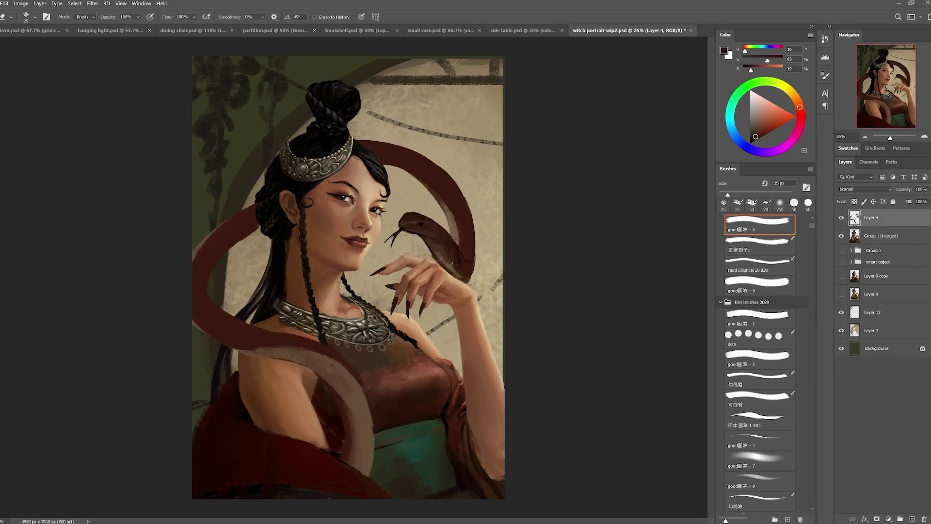
{"action": "scroll", "coordinate": [419, 160], "scroll_direction": "up", "scroll_amount": 5}
{"action": "key", "text": "b"}
{"action": "left_click", "coordinate": [405, 320], "text": "alt"}
Sample snake-head tones and shrink the brush to 10 px near the eye
{"action": "left_click", "coordinate": [405, 321], "text": "alt"}
{"action": "left_click", "coordinate": [428, 342], "text": "alt"}
{"action": "left_click", "coordinate": [417, 325], "text": "alt"}
{"action": "left_click", "coordinate": [420, 327], "text": "alt"}
{"action": "key", "text": "bracketleft"}
{"action": "key", "text": "bracketleft"}
{"action": "key", "text": "bracketleft"}
{"action": "scroll", "coordinate": [422, 327], "scroll_direction": "up", "scroll_amount": 1}
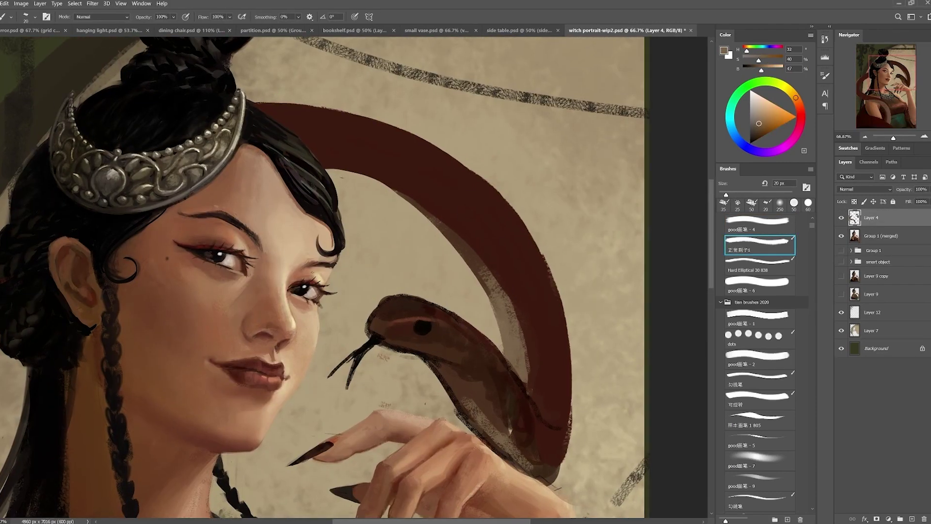
{"action": "scroll", "coordinate": [421, 328], "scroll_direction": "up", "scroll_amount": 2}
{"action": "key", "text": "bracketleft"}
{"action": "key", "text": "bracketleft"}
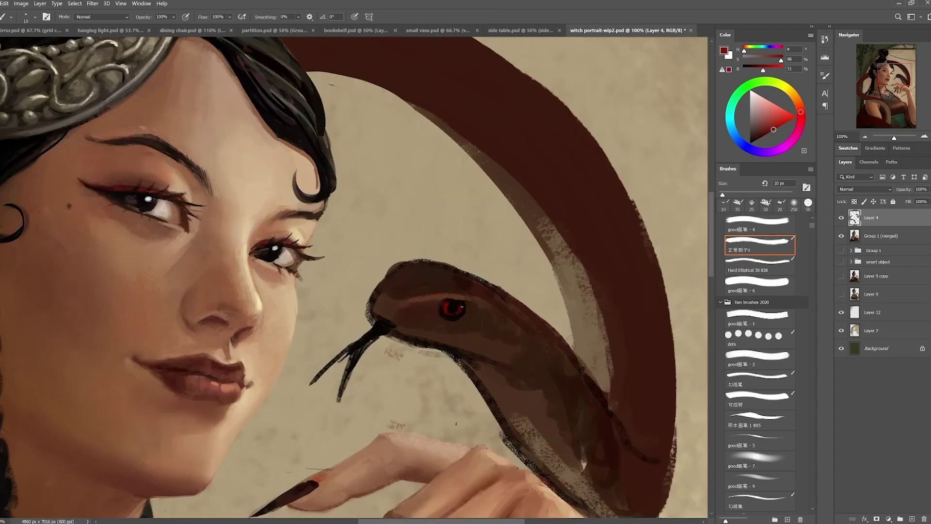
Paint the snake's red iris, near-black pupil and dark red surround
{"action": "left_click", "coordinate": [445, 314], "text": "alt"}
{"action": "left_click", "coordinate": [454, 324], "text": "alt"}
{"action": "left_click", "coordinate": [447, 304], "text": "alt"}
{"action": "left_click_drag", "start_coordinate": [446, 304], "coordinate": [455, 329]}
{"action": "left_click", "coordinate": [462, 303], "text": "alt"}
{"action": "left_click", "coordinate": [462, 303], "text": "alt"}
{"action": "left_click", "coordinate": [415, 338], "text": "alt"}
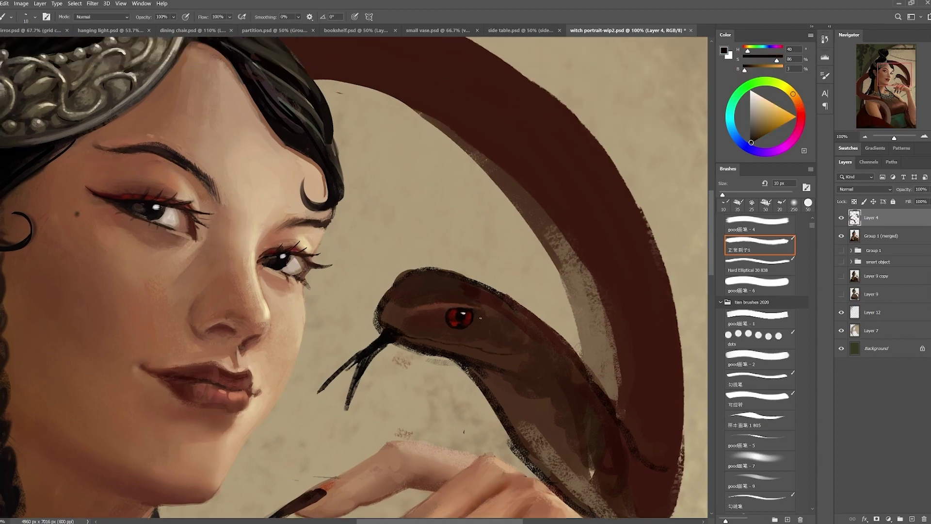
Check the whole portrait, erase back, and sample browns from the snake head
{"action": "key", "text": "ctrl+minus"}
{"action": "key", "text": "ctrl+minus"}
{"action": "key", "text": "ctrl+minus"}
{"action": "key", "text": "ctrl+minus"}
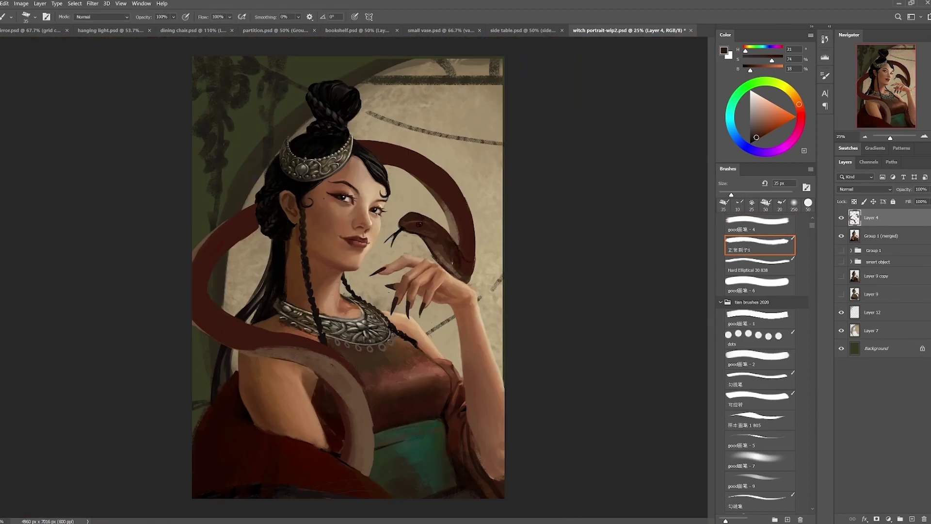
{"action": "scroll", "coordinate": [383, 184], "scroll_direction": "up", "scroll_amount": 2, "text": "alt"}
{"action": "key", "text": "e"}
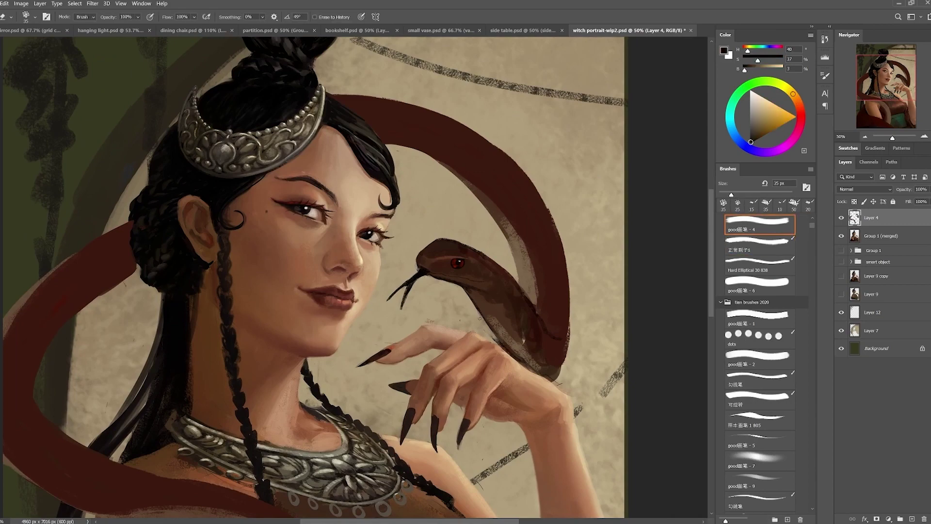
{"action": "key", "text": "b"}
{"action": "scroll", "coordinate": [420, 280], "scroll_direction": "up", "scroll_amount": 3, "text": "alt"}
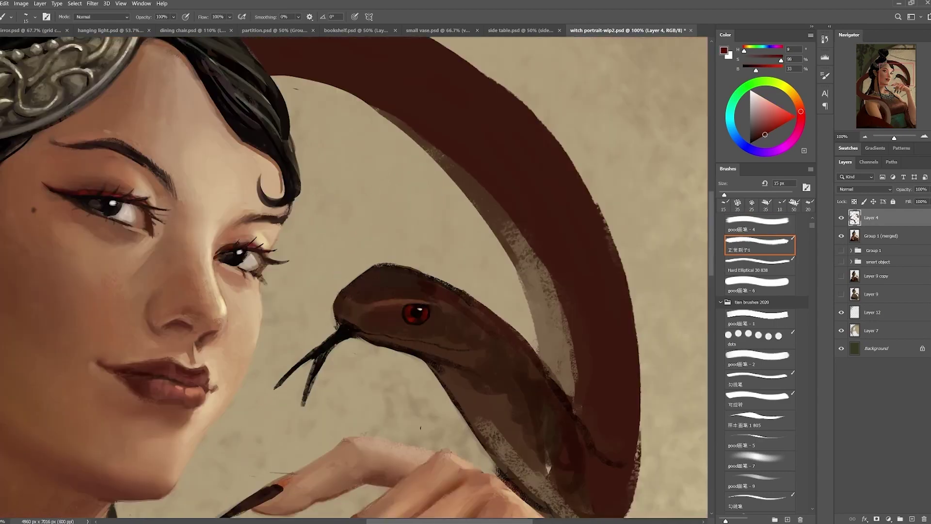
{"action": "left_click", "coordinate": [357, 321], "text": "alt"}
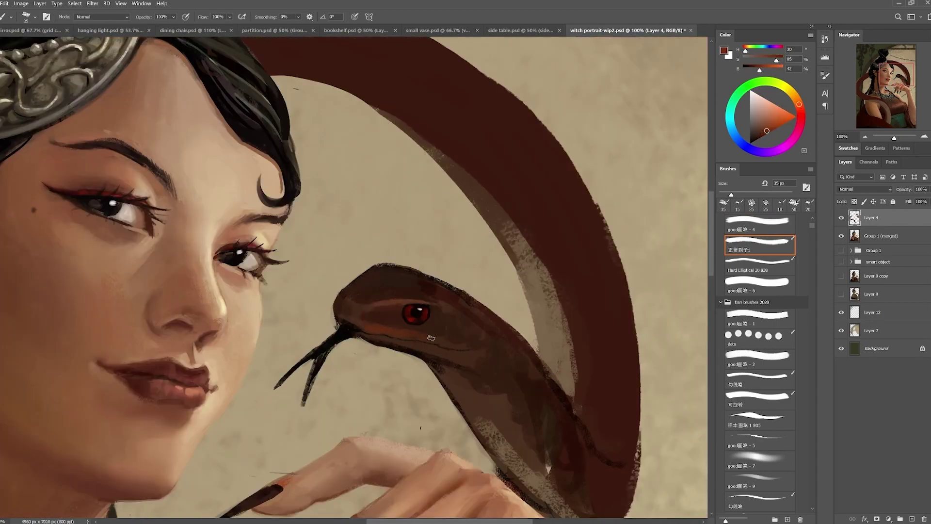
{"action": "scroll", "coordinate": [349, 311], "scroll_direction": "down", "scroll_amount": 2, "text": "alt"}
{"action": "scroll", "coordinate": [349, 311], "scroll_direction": "up", "scroll_amount": 1, "text": "alt"}
{"action": "left_click", "coordinate": [409, 364], "text": "alt"}
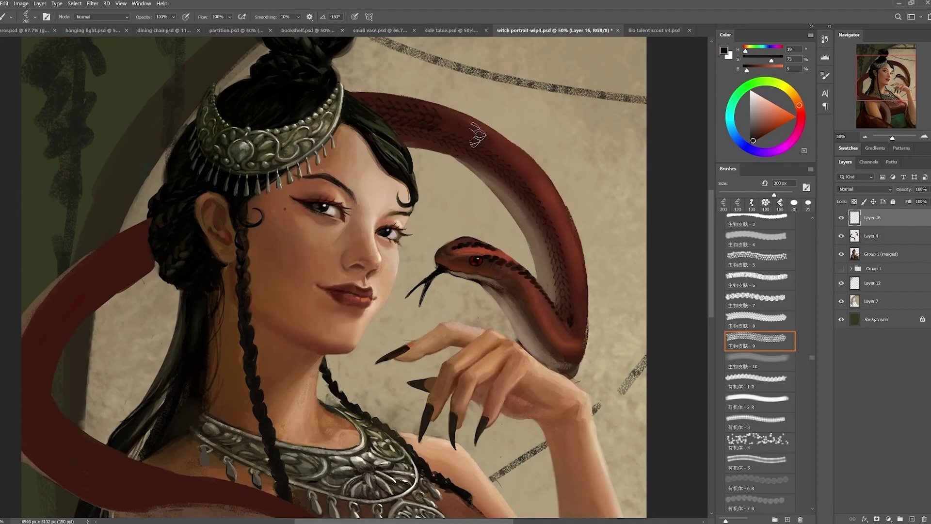
Rotate the canvas about 50° counter-clockwise and further, then zoom out over the painting
{"action": "key", "text": "r"}
{"action": "mouse_move", "coordinate": [439, 114]}
{"action": "left_mouse_down"}
{"action": "mouse_move", "coordinate": [596, 182]}
{"action": "mouse_move", "coordinate": [533, 228]}
{"action": "left_mouse_up"}
{"action": "key", "text": "b"}
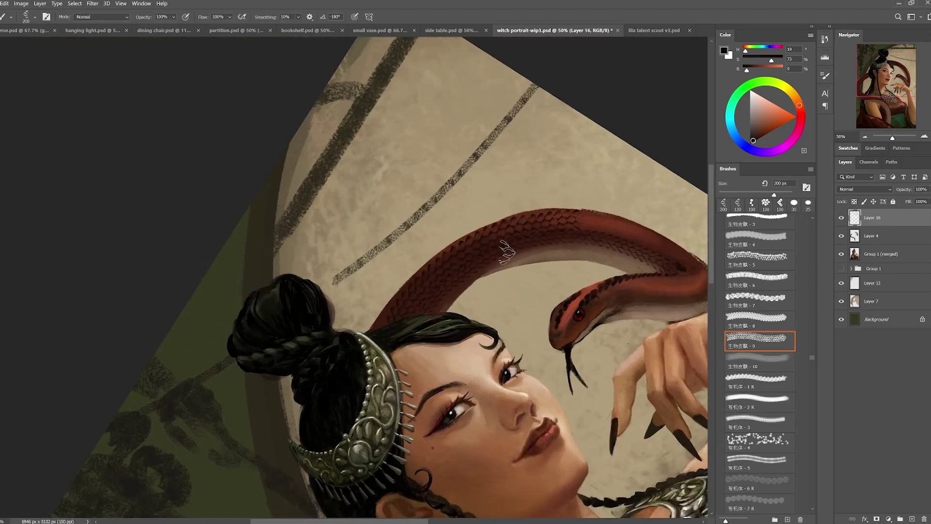
{"action": "left_click_drag", "start_coordinate": [606, 228], "coordinate": [513, 174]}
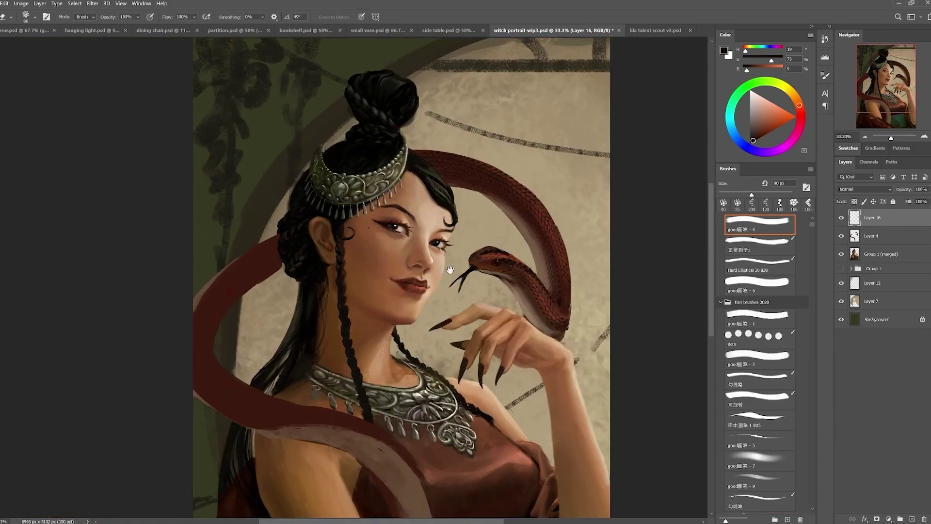
{"action": "left_click_drag", "start_coordinate": [450, 270], "coordinate": [566, 221]}
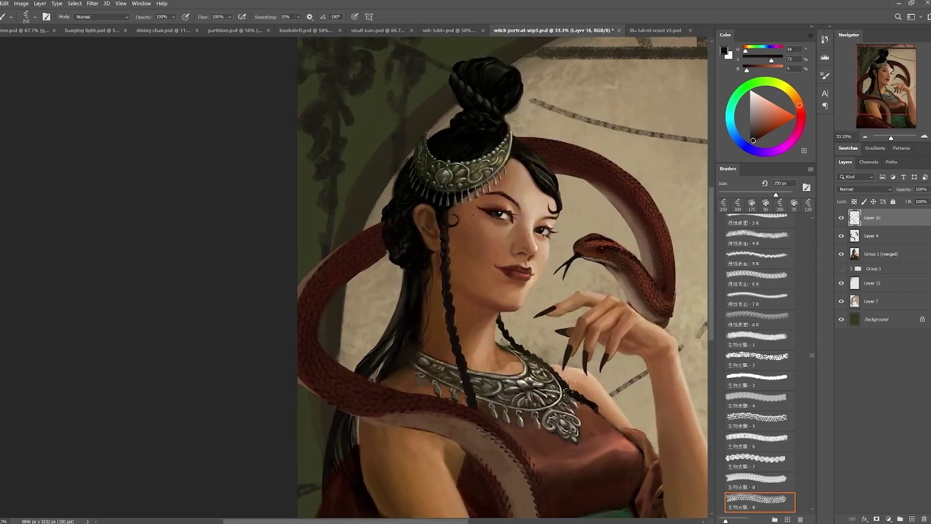
{"action": "key", "text": "ctrl+minus"}
{"action": "key", "text": "e"}
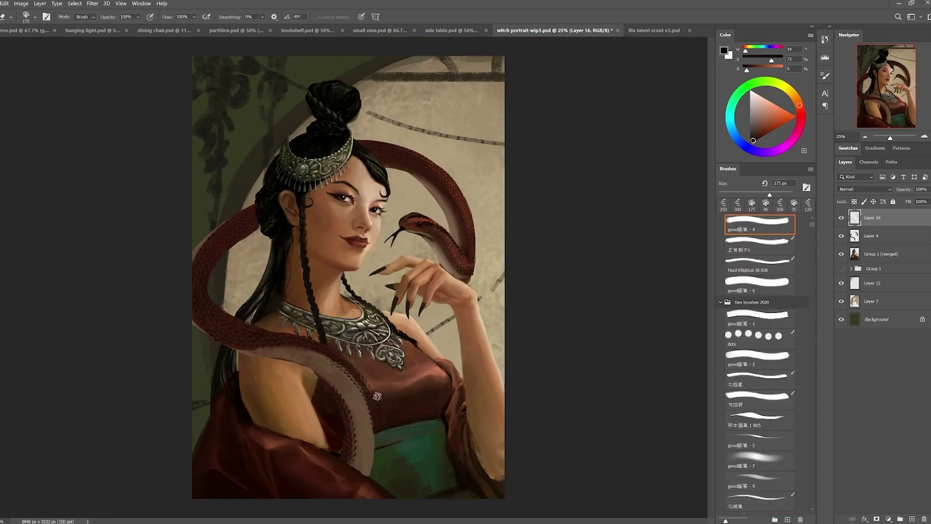
Clip Layer 16 to Layer 4, set it to Overlay, and pick a large soft brush
{"action": "key", "text": "b"}
{"action": "left_click", "coordinate": [855, 227], "text": "alt"}
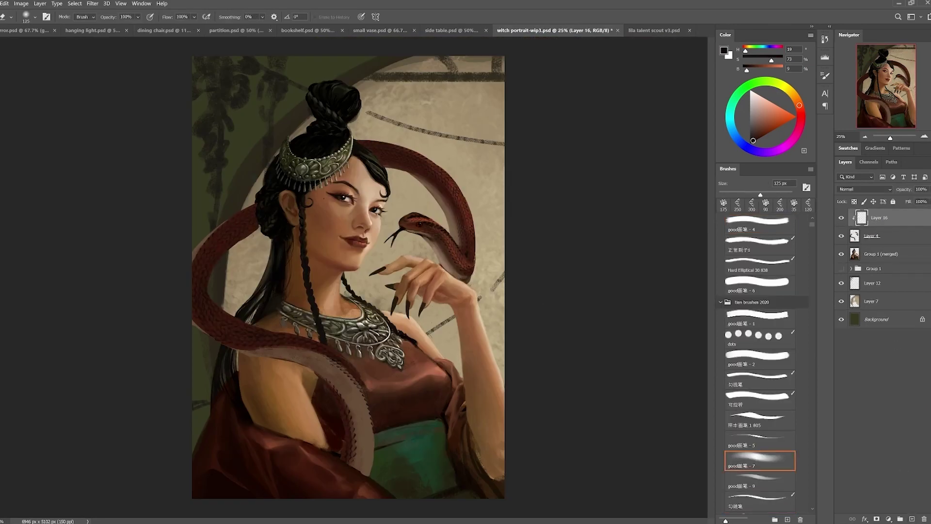
{"action": "scroll", "coordinate": [766, 443], "scroll_direction": "up", "scroll_amount": 2}
{"action": "left_click", "coordinate": [759, 490]}
{"action": "left_click", "coordinate": [865, 189]}
{"action": "left_click", "coordinate": [863, 297]}
Paint sampled dark red over the snake's pale underside and lower body at the shoulder
{"action": "left_click", "coordinate": [275, 242], "text": "alt"}
{"action": "left_click", "coordinate": [332, 443], "text": "alt"}
{"action": "mouse_move", "coordinate": [333, 443]}
{"action": "left_mouse_down"}
{"action": "mouse_move", "coordinate": [353, 409]}
{"action": "mouse_move", "coordinate": [248, 370]}
{"action": "left_mouse_up"}
{"action": "left_click_drag", "start_coordinate": [346, 463], "coordinate": [401, 436]}
{"action": "left_click", "coordinate": [362, 492], "text": "alt"}
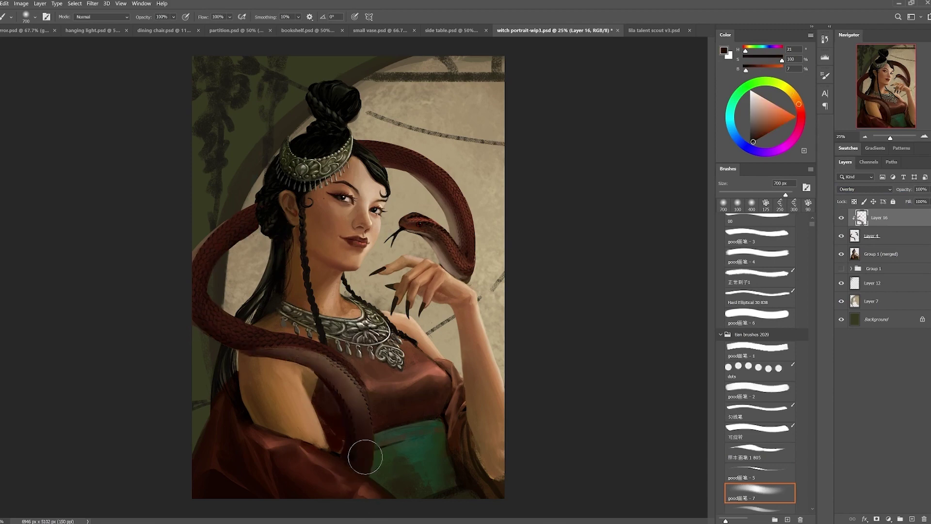
{"action": "left_click", "coordinate": [880, 254]}
{"action": "left_click", "coordinate": [383, 124], "text": "alt"}
{"action": "key", "text": "bracketleft"}
{"action": "key", "text": "bracketleft"}
{"action": "key", "text": "bracketleft"}
{"action": "key", "text": "bracketleft"}
{"action": "key", "text": "bracketleft"}
{"action": "key", "text": "bracketleft"}
{"action": "key", "text": "bracketleft"}
{"action": "key", "text": "bracketleft"}
{"action": "key", "text": "r"}
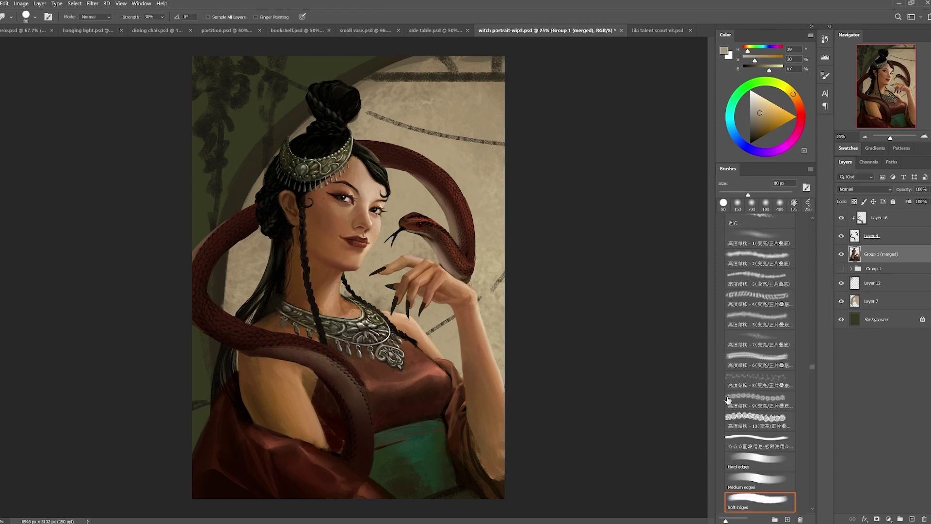
Touch up Layer 16 with sampled dark red, then merge it down into Layer 4
{"action": "left_click", "coordinate": [844, 211]}
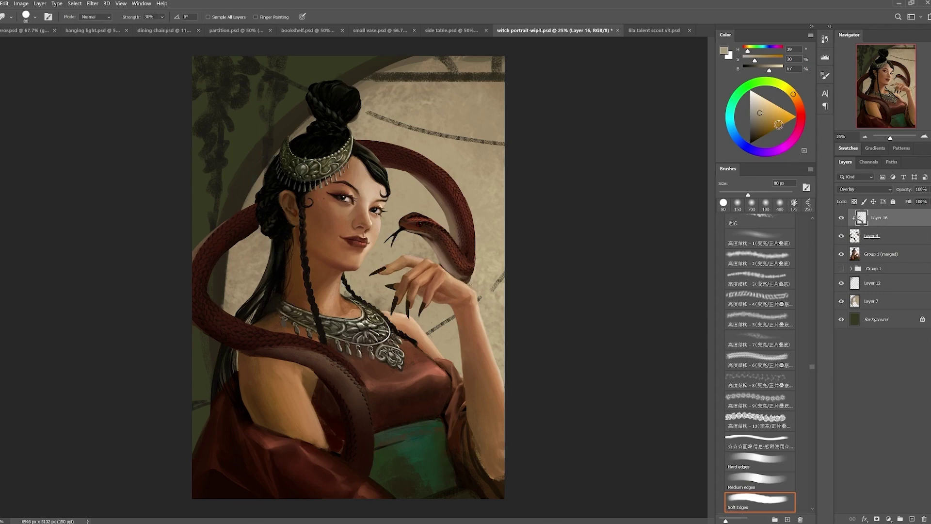
{"action": "key", "text": "b"}
{"action": "left_click", "coordinate": [245, 211], "text": "alt"}
{"action": "key", "text": "e"}
{"action": "key", "text": "ctrl+e"}
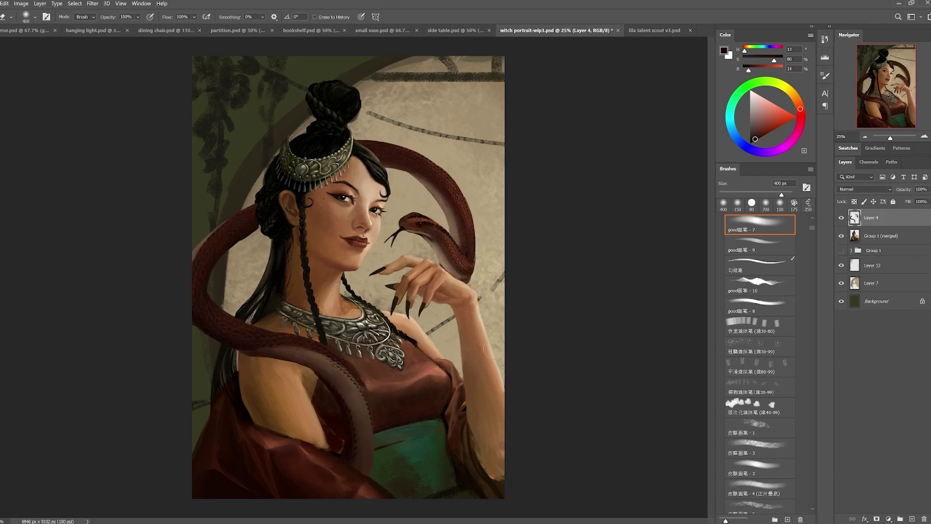
Switch to a hard elliptical brush, sample dark hair tones, and zoom in to 50%
{"action": "key", "text": "b"}
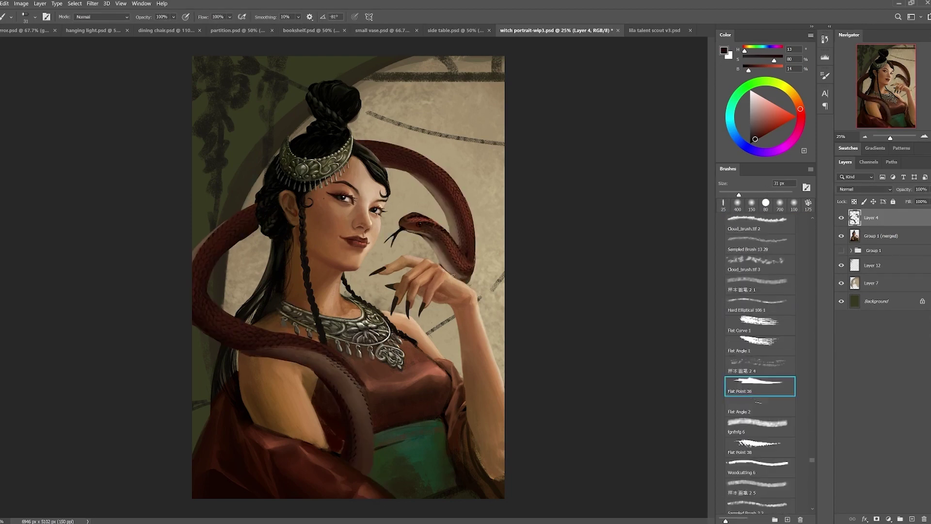
{"action": "scroll", "coordinate": [779, 331], "scroll_direction": "down", "scroll_amount": 5}
{"action": "left_click", "coordinate": [759, 369]}
{"action": "left_click", "coordinate": [199, 264], "text": "alt"}
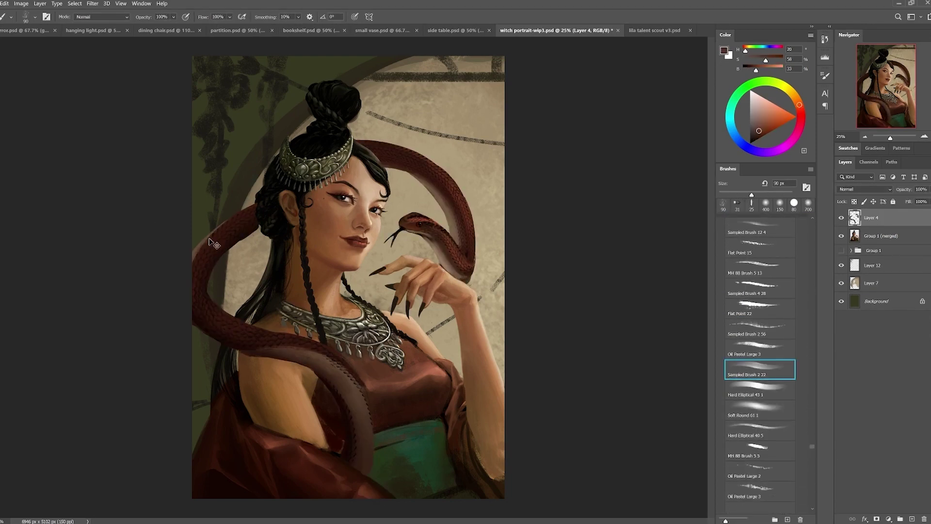
{"action": "key", "text": "period"}
{"action": "key", "text": "ctrl+plus"}
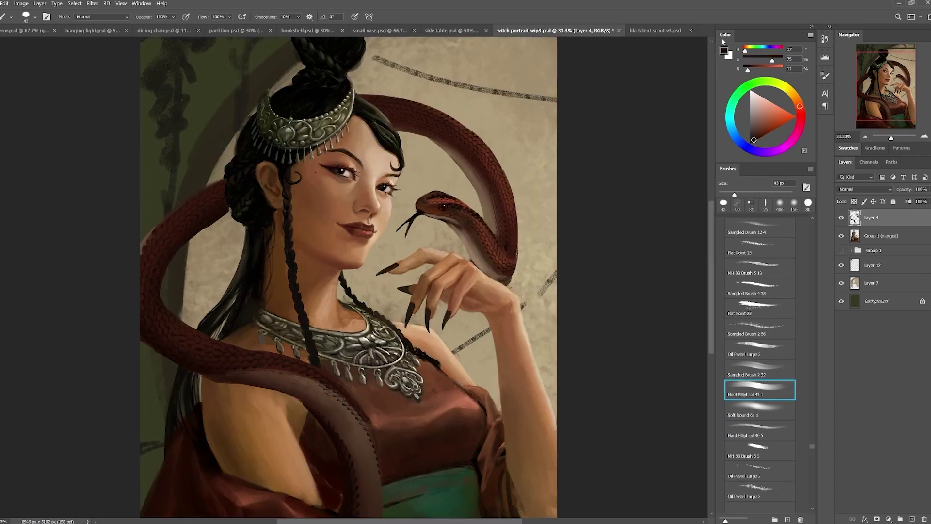
{"action": "left_click", "coordinate": [208, 190], "text": "alt"}
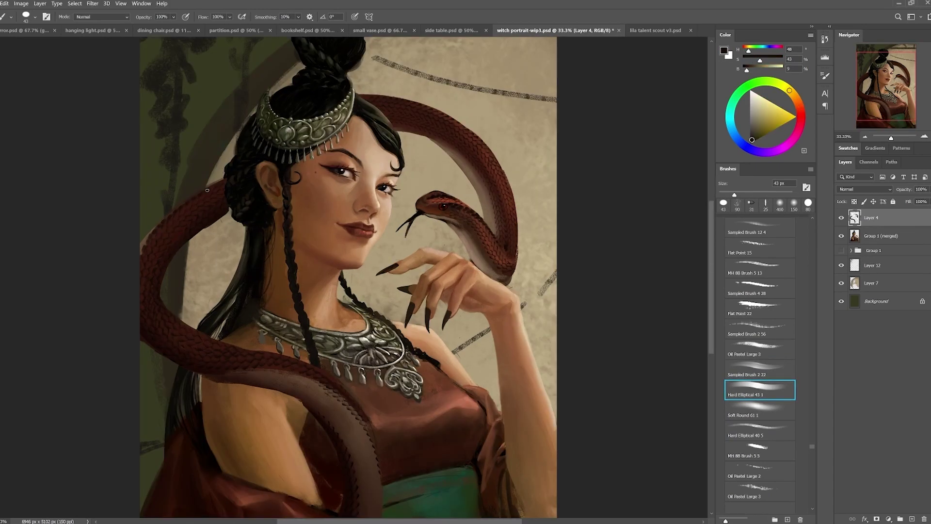
{"action": "left_click", "coordinate": [236, 204], "text": "alt"}
{"action": "key", "text": "ctrl+plus"}
{"action": "key", "text": "bracketleft"}
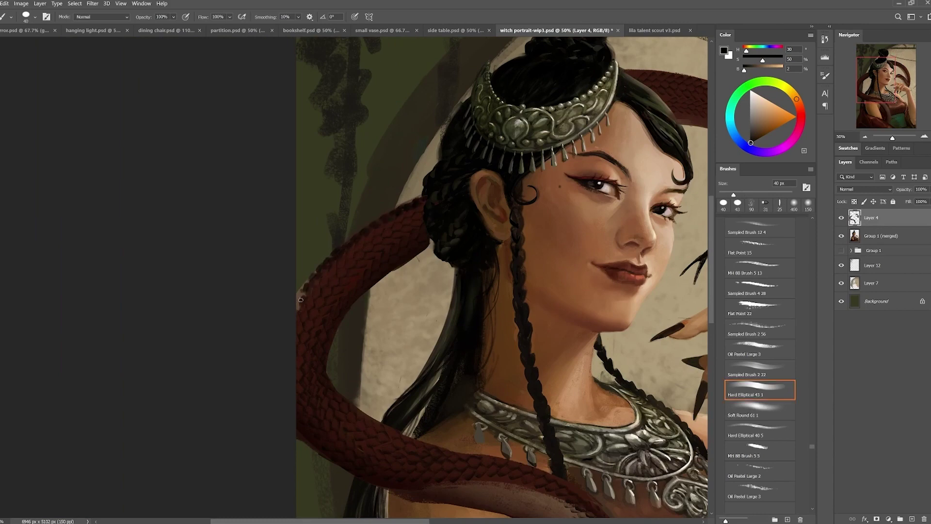
Zoom out to 33.3%, recentre on the portrait, and sample dark reds from the snake
{"action": "left_click_drag", "start_coordinate": [298, 309], "coordinate": [268, 348]}
{"action": "key", "text": "e"}
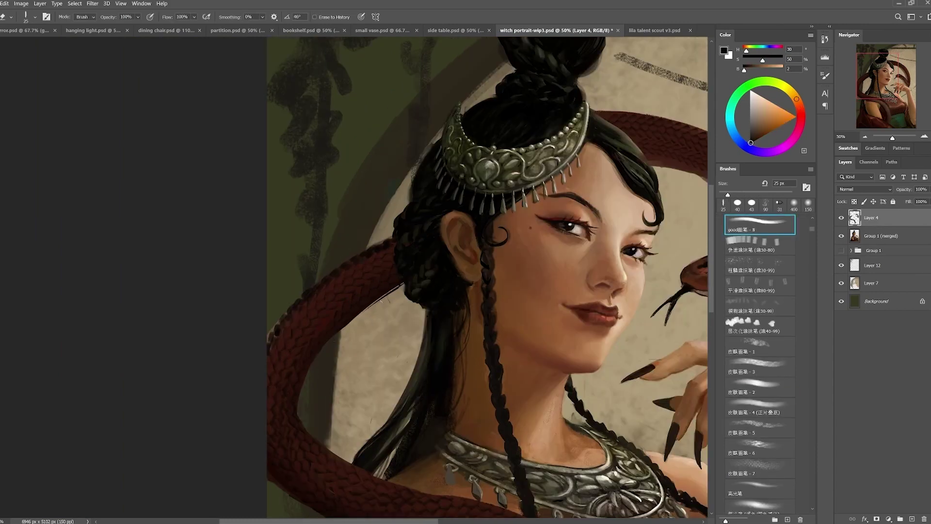
{"action": "key", "text": "b"}
{"action": "mouse_move", "coordinate": [298, 301]}
{"action": "left_mouse_down"}
{"action": "mouse_move", "coordinate": [340, 272]}
{"action": "mouse_move", "coordinate": [364, 277]}
{"action": "left_mouse_up"}
{"action": "left_click", "coordinate": [363, 277], "text": "alt"}
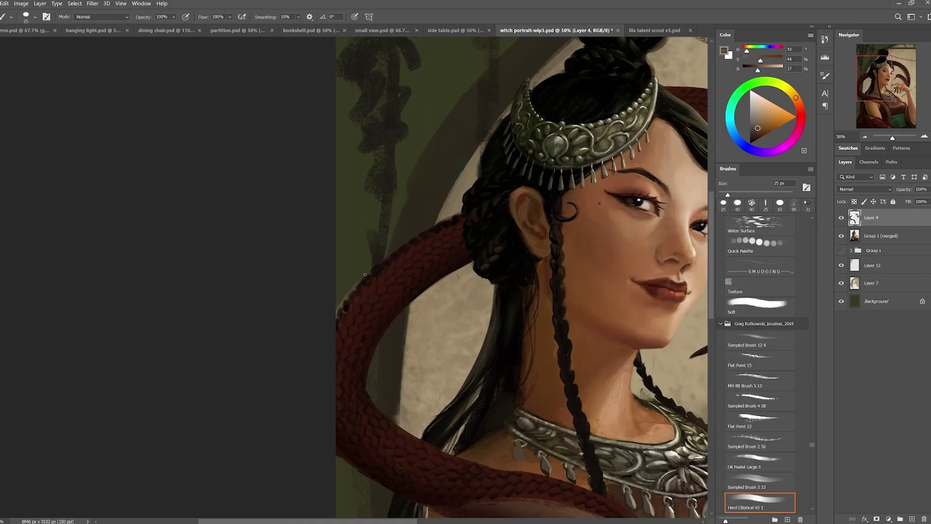
{"action": "key", "text": "bracketright"}
{"action": "key", "text": "bracketright"}
{"action": "key", "text": "bracketright"}
{"action": "key", "text": "ctrl+minus"}
{"action": "left_click", "coordinate": [562, 227], "text": "alt"}
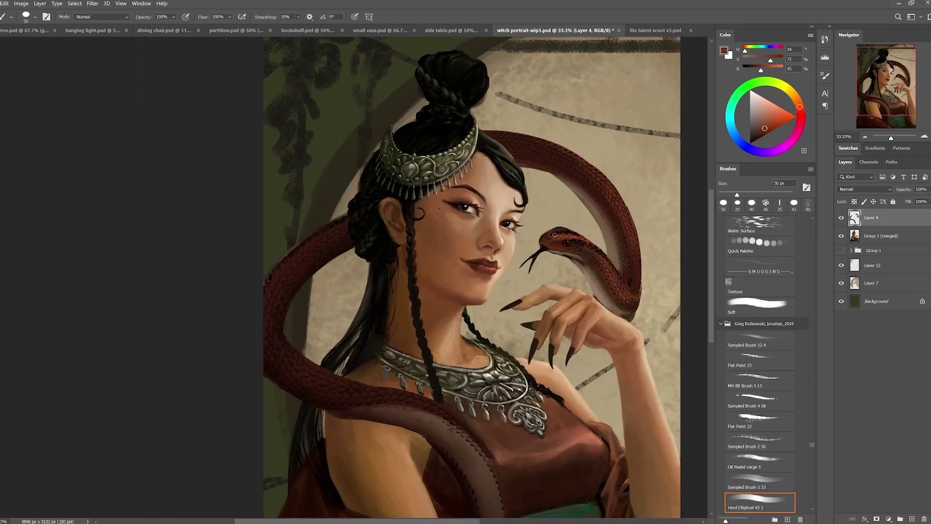
{"action": "left_click_drag", "start_coordinate": [343, 249], "coordinate": [381, 351]}
{"action": "left_click", "coordinate": [420, 227], "text": "alt"}
{"action": "left_click", "coordinate": [381, 352], "text": "alt"}
{"action": "left_click", "coordinate": [392, 352], "text": "alt"}
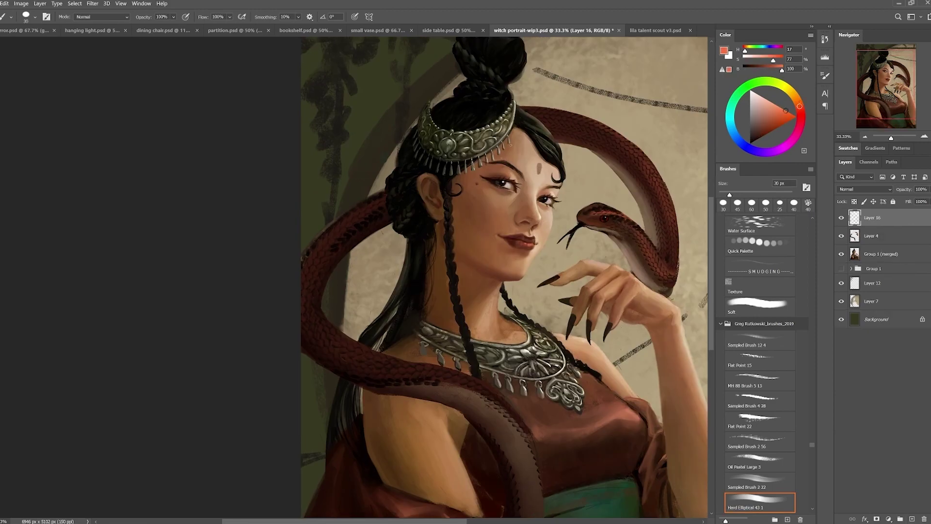
Paint a small red mark on the forehead and dark scales along the snake's coil
{"action": "left_click_drag", "start_coordinate": [538, 171], "coordinate": [538, 165]}
{"action": "left_click", "coordinate": [537, 168], "text": "alt"}
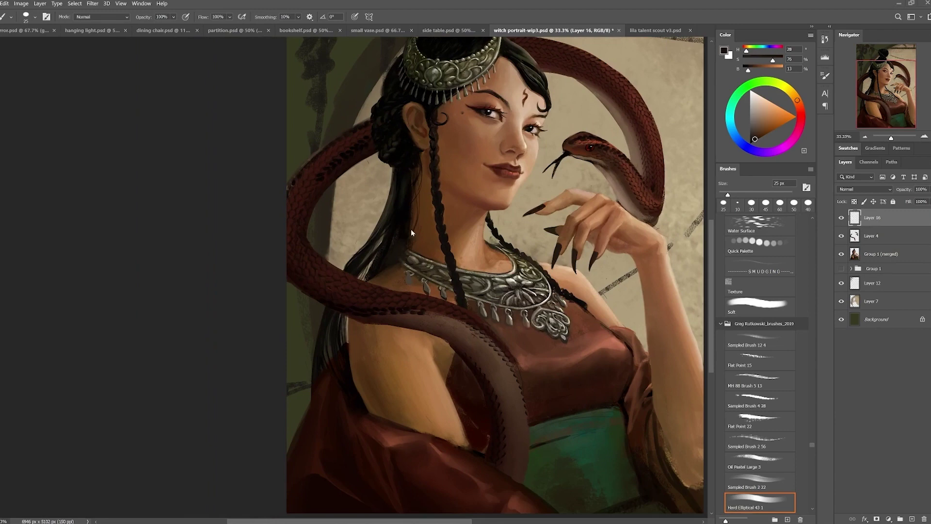
{"action": "left_click_drag", "start_coordinate": [358, 308], "coordinate": [426, 314]}
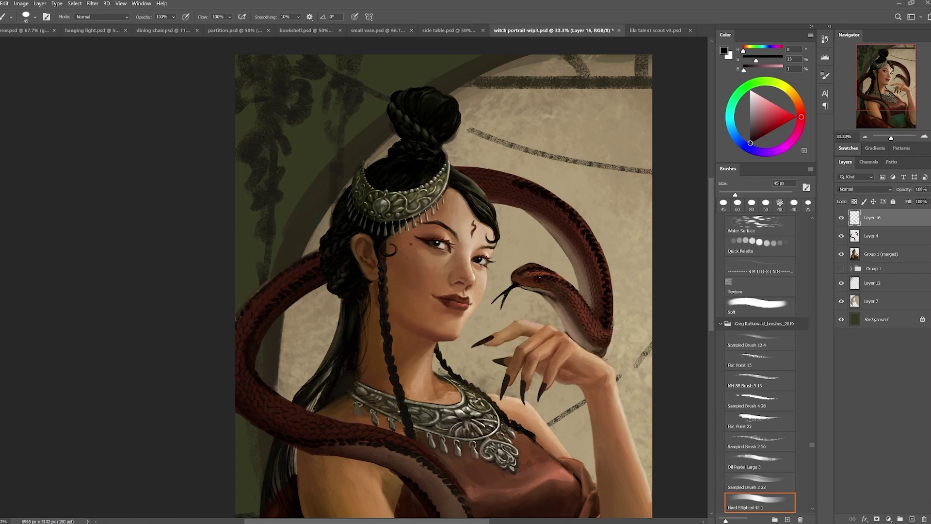
{"action": "left_click_drag", "start_coordinate": [471, 173], "coordinate": [469, 141]}
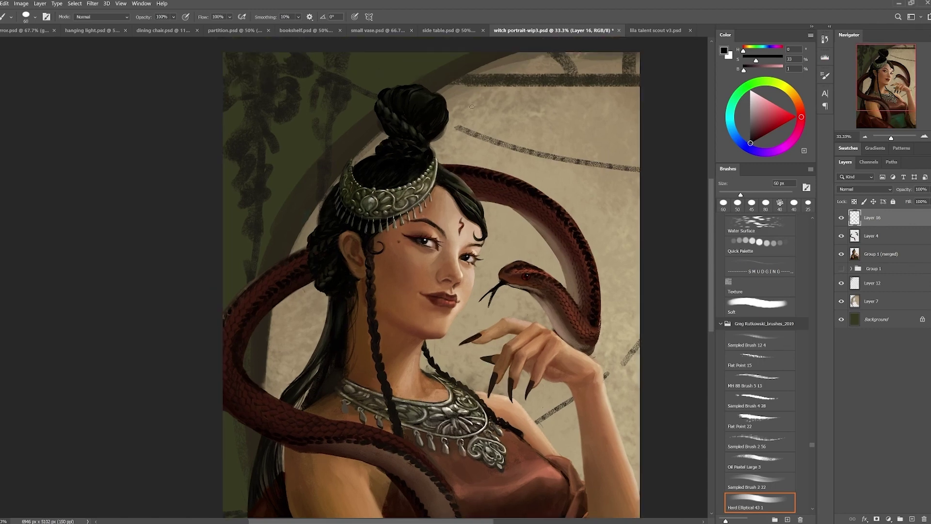
Move the view to the headpiece, sample dark browns, and shrink the textured brush to 35 px
{"action": "left_click_drag", "start_coordinate": [442, 177], "coordinate": [460, 213]}
{"action": "left_click", "coordinate": [459, 213], "text": "alt"}
{"action": "scroll", "coordinate": [479, 230], "scroll_direction": "up", "scroll_amount": 1}
{"action": "key", "text": "bracketleft"}
{"action": "key", "text": "bracketleft"}
{"action": "key", "text": "bracketleft"}
{"action": "left_click", "coordinate": [503, 237], "text": "alt"}
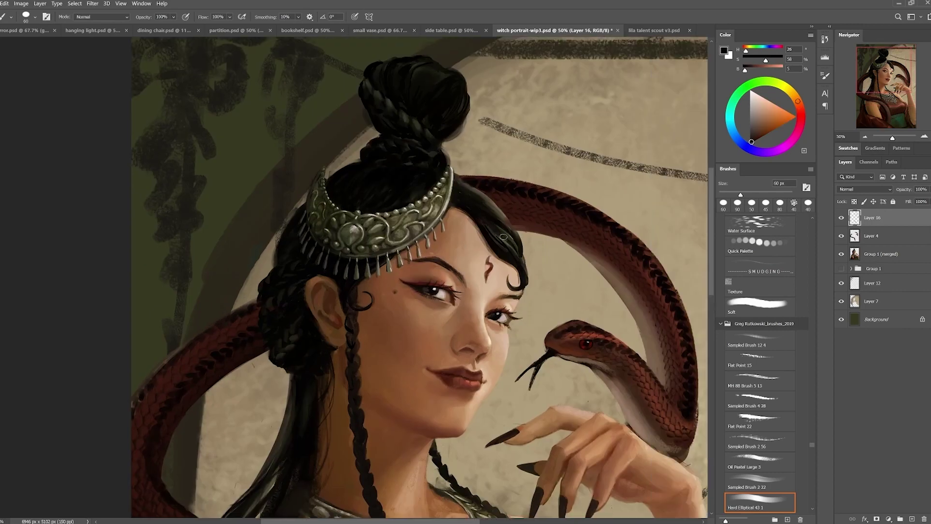
{"action": "left_click_drag", "start_coordinate": [521, 249], "coordinate": [553, 334]}
{"action": "left_click", "coordinate": [553, 334], "text": "alt"}
{"action": "key", "text": "comma"}
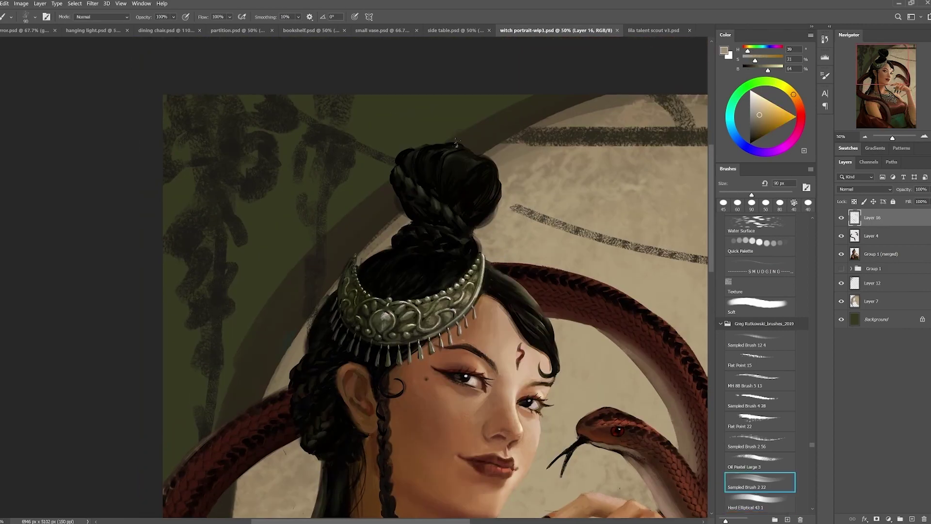
{"action": "left_click", "coordinate": [530, 299], "text": "alt"}
{"action": "left_click", "coordinate": [552, 315], "text": "alt"}
{"action": "key", "text": "bracketleft"}
Sample near-black tones from the hair and recentre the view on the face and snake
{"action": "left_click", "coordinate": [541, 310], "text": "alt"}
{"action": "left_click", "coordinate": [524, 300], "text": "alt"}
{"action": "left_click", "coordinate": [524, 300], "text": "alt"}
{"action": "left_click_drag", "start_coordinate": [476, 179], "coordinate": [490, 213]}
{"action": "left_click", "coordinate": [490, 214], "text": "alt"}
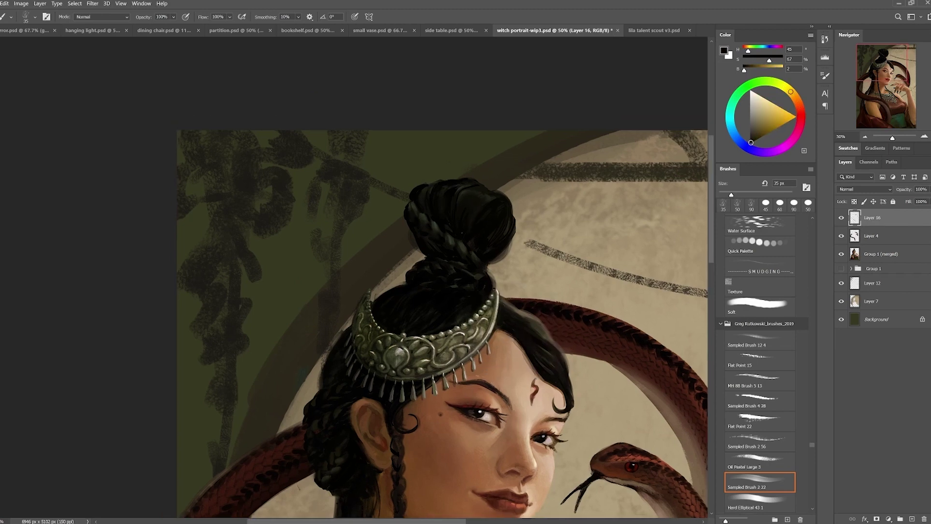
{"action": "left_click", "coordinate": [490, 214], "text": "alt"}
{"action": "left_click", "coordinate": [491, 214], "text": "alt"}
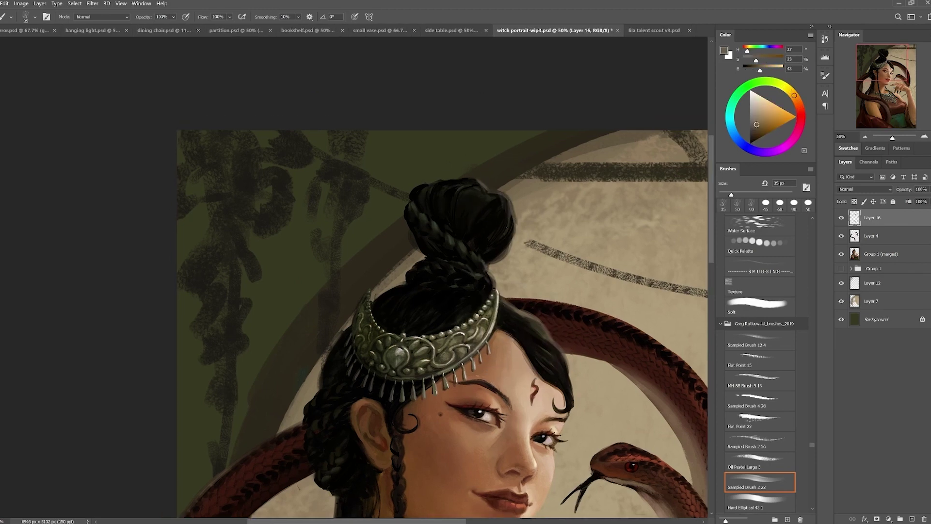
{"action": "key", "text": "h"}
{"action": "left_click_drag", "start_coordinate": [546, 272], "coordinate": [584, 317]}
{"action": "left_click", "coordinate": [426, 239], "text": "alt"}
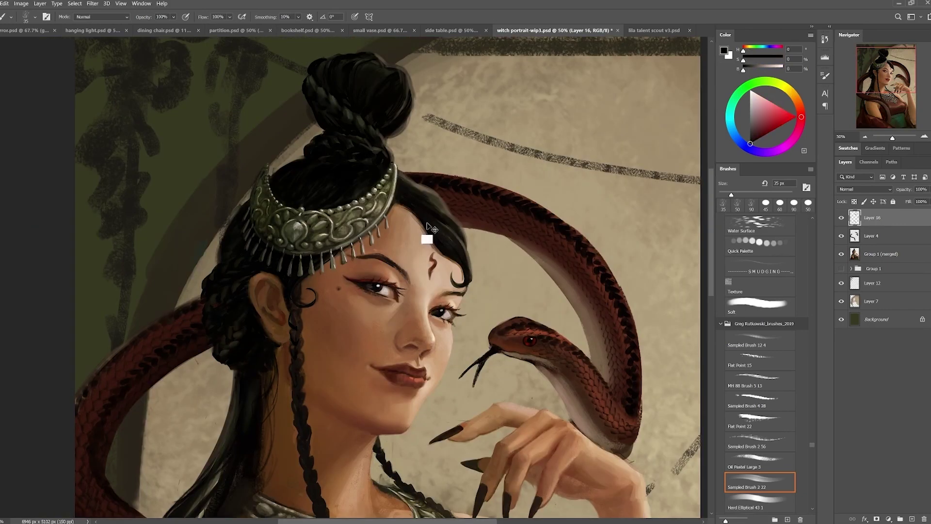
{"action": "key", "text": "h"}
{"action": "left_click_drag", "start_coordinate": [563, 272], "coordinate": [509, 234]}
Undo a trial merge of Layer 16, then add a new empty Layer 17 on top
{"action": "key", "text": "ctrl+e"}
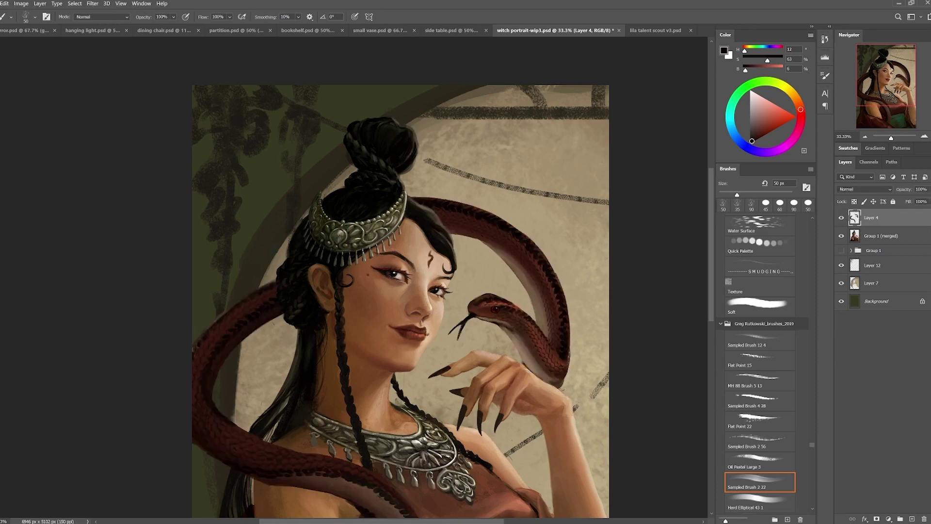
{"action": "key", "text": "ctrl+z"}
{"action": "key", "text": "ctrl+shift+alt+n"}
{"action": "key", "text": "l"}
{"action": "key", "text": "alt+bracketleft"}
{"action": "key", "text": "ctrl+alt+g"}
{"action": "mouse_move", "coordinate": [512, 383]}
{"action": "left_mouse_down"}
{"action": "mouse_move", "coordinate": [503, 300]}
{"action": "mouse_move", "coordinate": [552, 168]}
{"action": "left_mouse_up"}
With a small flat pointed brush and sampled dark red, darken the figure's lower right
{"action": "key", "text": "b"}
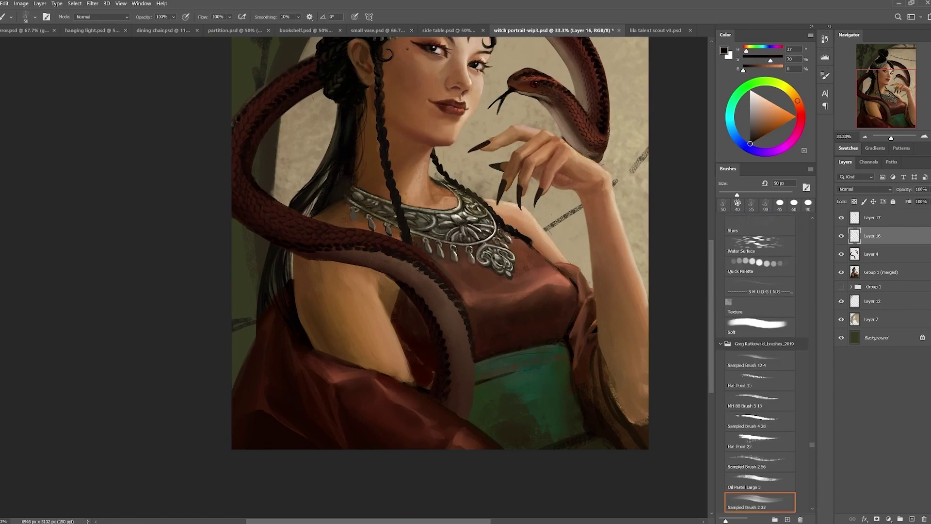
{"action": "left_click", "coordinate": [760, 441]}
{"action": "left_click", "coordinate": [420, 390], "text": "alt"}
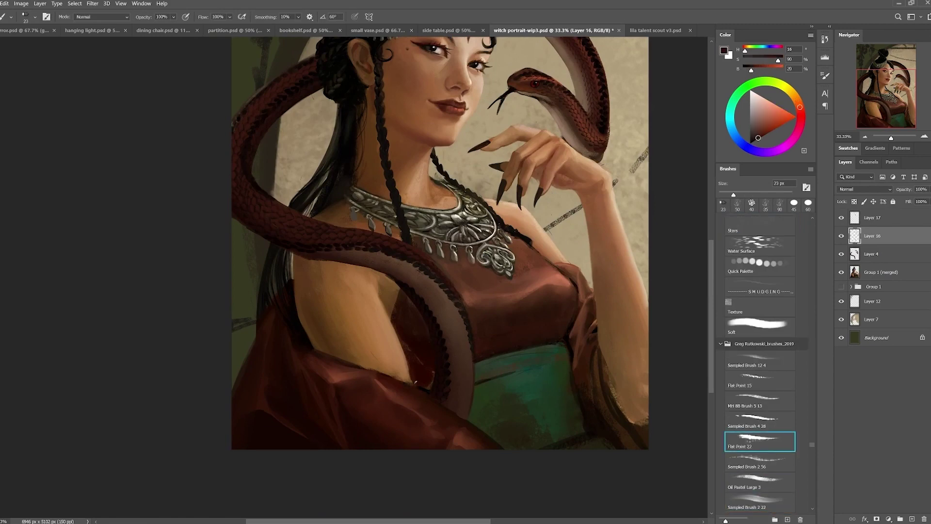
{"action": "left_click", "coordinate": [409, 369], "text": "alt"}
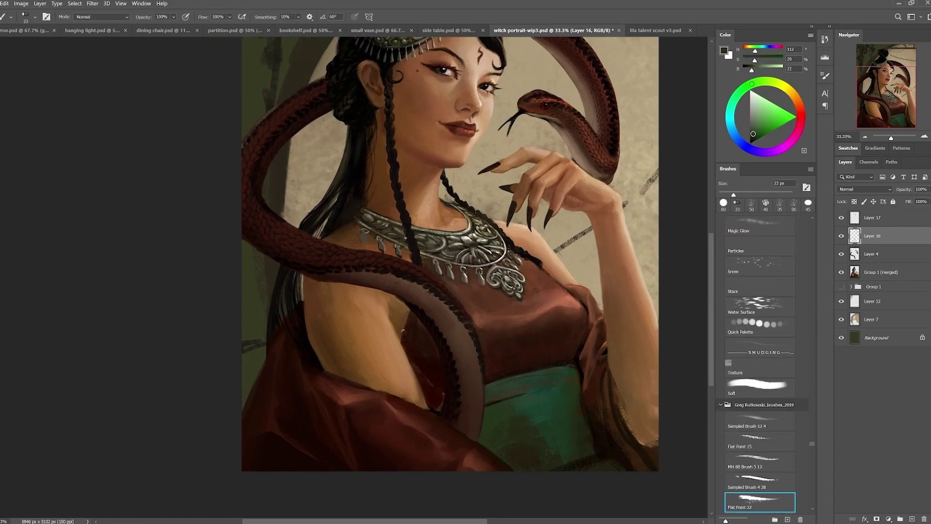
{"action": "left_click", "coordinate": [437, 403], "text": "alt"}
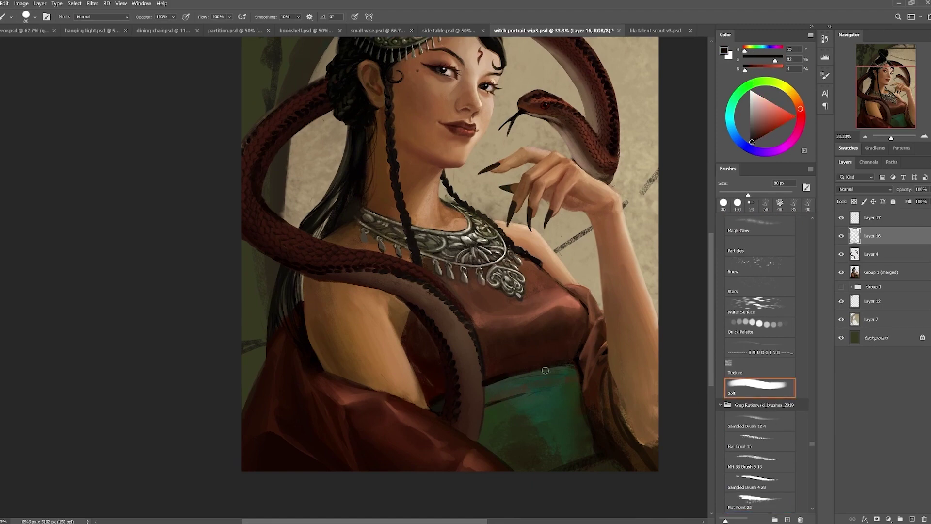
{"action": "scroll", "coordinate": [758, 396], "scroll_direction": "down", "scroll_amount": 3}
{"action": "left_click", "coordinate": [758, 395]}
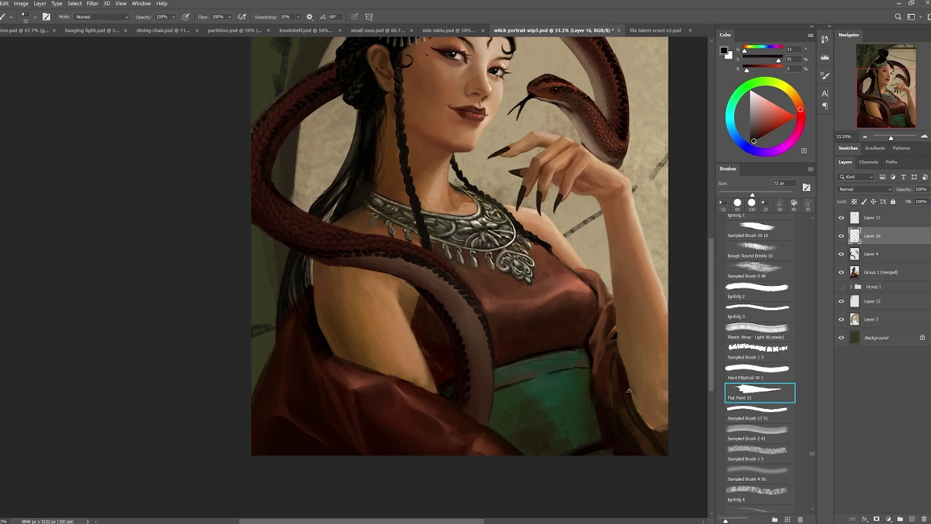
{"action": "left_click_drag", "start_coordinate": [628, 390], "coordinate": [665, 430]}
Switch to a broad textured brush, smudge-blend the lower-right paint, and resample warm colours
{"action": "left_click", "coordinate": [670, 388], "text": "alt"}
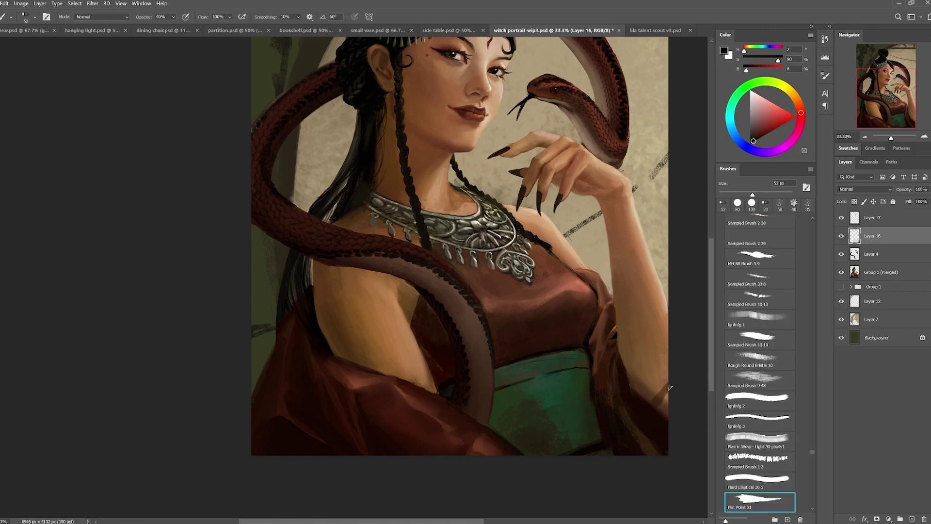
{"action": "left_click", "coordinate": [657, 423], "text": "alt"}
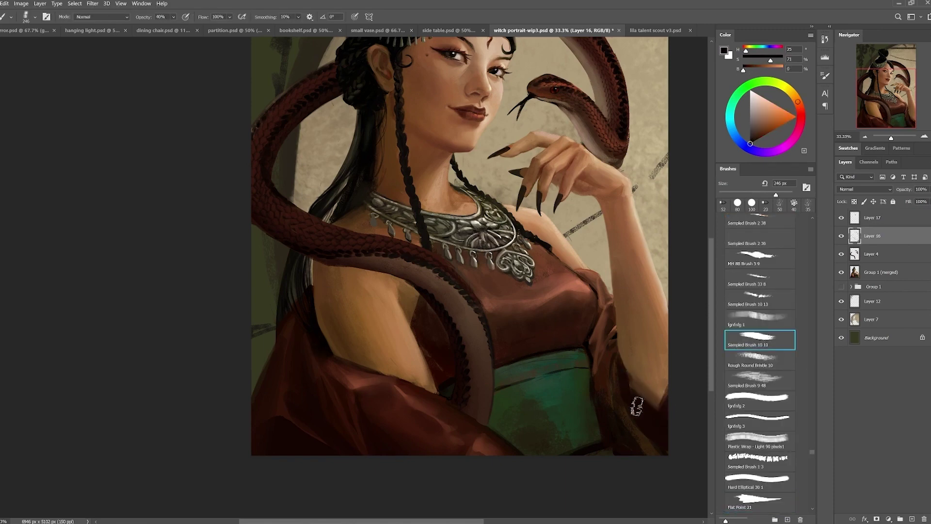
{"action": "scroll", "coordinate": [760, 388], "scroll_direction": "down", "scroll_amount": 3}
{"action": "left_click", "coordinate": [759, 416]}
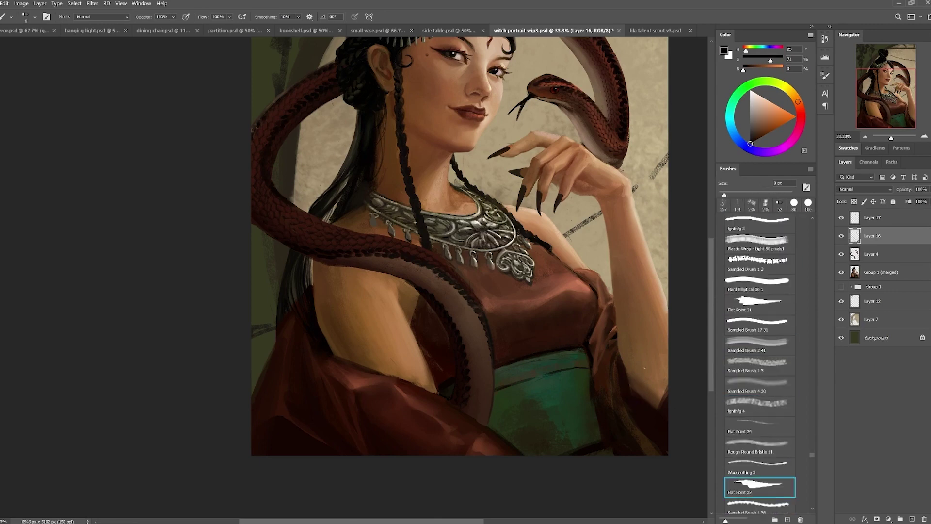
{"action": "key", "text": "r"}
{"action": "left_click", "coordinate": [604, 368], "text": "alt"}
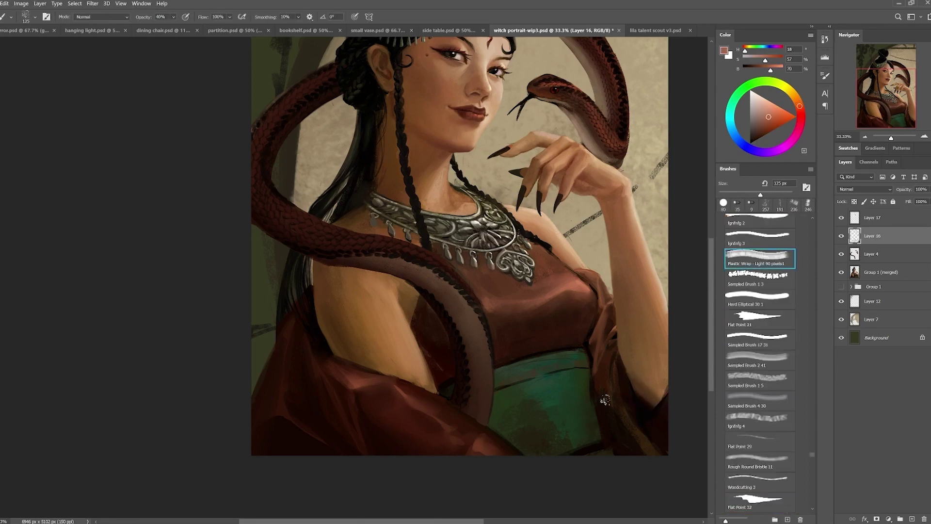
{"action": "key", "text": "b"}
{"action": "left_click", "coordinate": [601, 387], "text": "alt"}
{"action": "scroll", "coordinate": [374, 306], "scroll_direction": "up", "scroll_amount": 3}
Sample hair colours, zoom out, and tilt the canvas view to check the portrait before resetting it
{"action": "left_click", "coordinate": [361, 179], "text": "alt"}
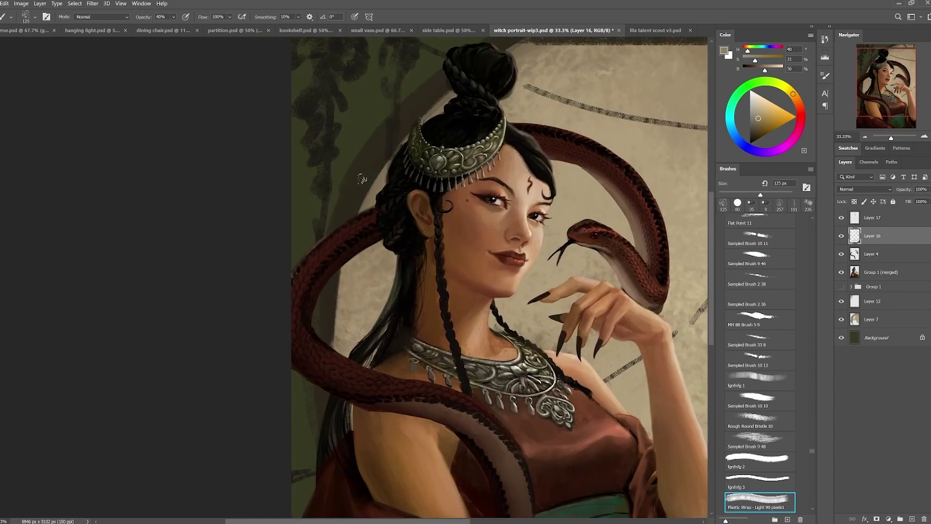
{"action": "left_click_drag", "start_coordinate": [362, 179], "coordinate": [424, 170]}
{"action": "left_click", "coordinate": [466, 277], "text": "alt"}
{"action": "key", "text": "ctrl+minus"}
{"action": "key", "text": "ctrl+minus"}
{"action": "key", "text": "ctrl+plus"}
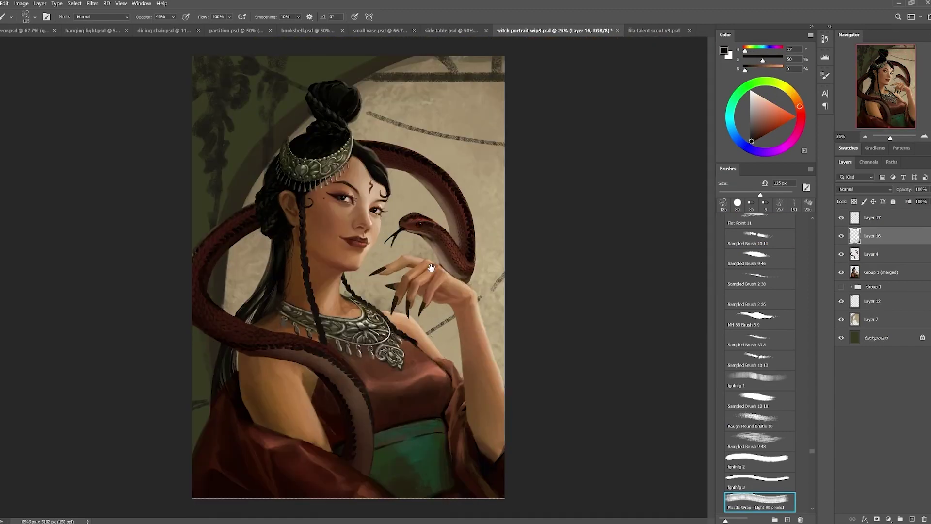
{"action": "key", "text": "alt+bracketleft"}
{"action": "key", "text": "ctrl+u"}
{"action": "key", "text": "Escape"}
{"action": "key", "text": "r"}
{"action": "mouse_move", "coordinate": [509, 221]}
{"action": "left_mouse_down"}
{"action": "mouse_move", "coordinate": [386, 111]}
{"action": "mouse_move", "coordinate": [287, 119]}
{"action": "left_mouse_up"}
{"action": "key", "text": "b"}
{"action": "key", "text": "Escape"}
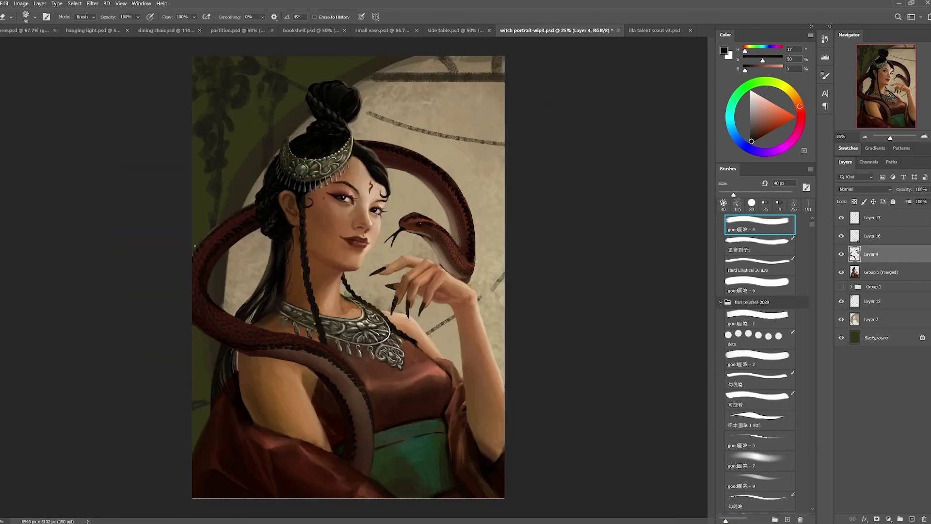
Add a new empty Layer 18, merge Layer 16 into Layer 4, and move Layer 18 beneath Group 1
{"action": "key", "text": "ctrl+shift+alt+n"}
{"action": "key", "text": "l"}
{"action": "key", "text": "b"}
{"action": "left_click", "coordinate": [473, 418], "text": "alt"}
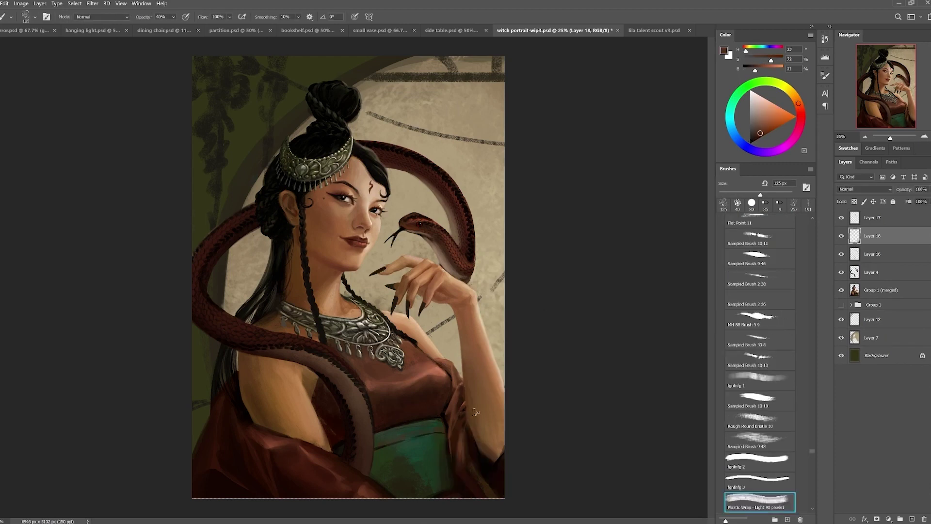
{"action": "left_click", "coordinate": [873, 254]}
{"action": "key", "text": "ctrl+e"}
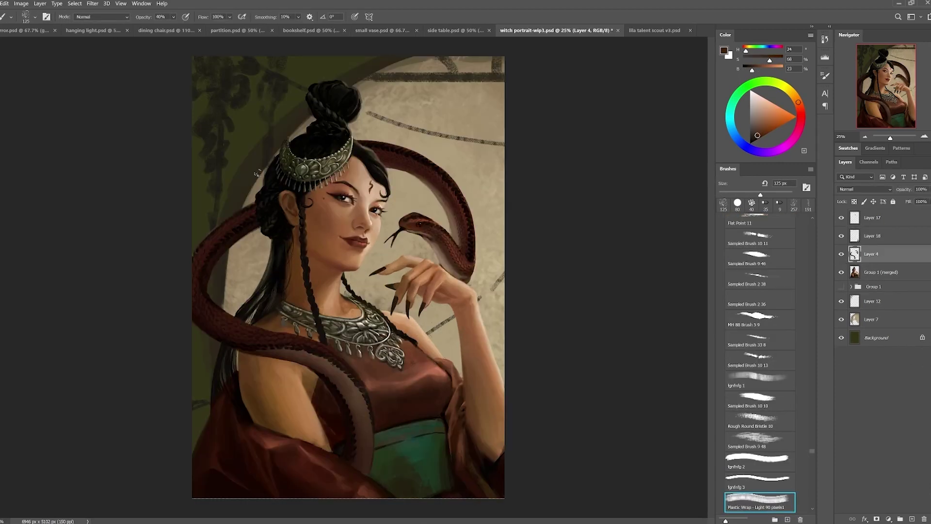
{"action": "key", "text": "l"}
{"action": "left_click_drag", "start_coordinate": [289, 231], "coordinate": [291, 322]}
{"action": "right_click", "coordinate": [267, 256]}
{"action": "left_click", "coordinate": [297, 260]}
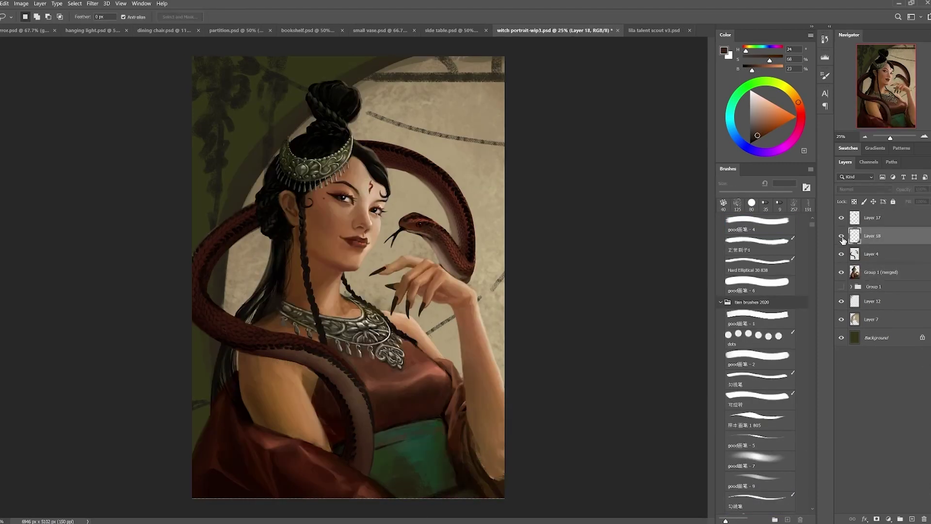
{"action": "left_click", "coordinate": [873, 253]}
{"action": "key", "text": "ctrl+z"}
{"action": "key", "text": "b"}
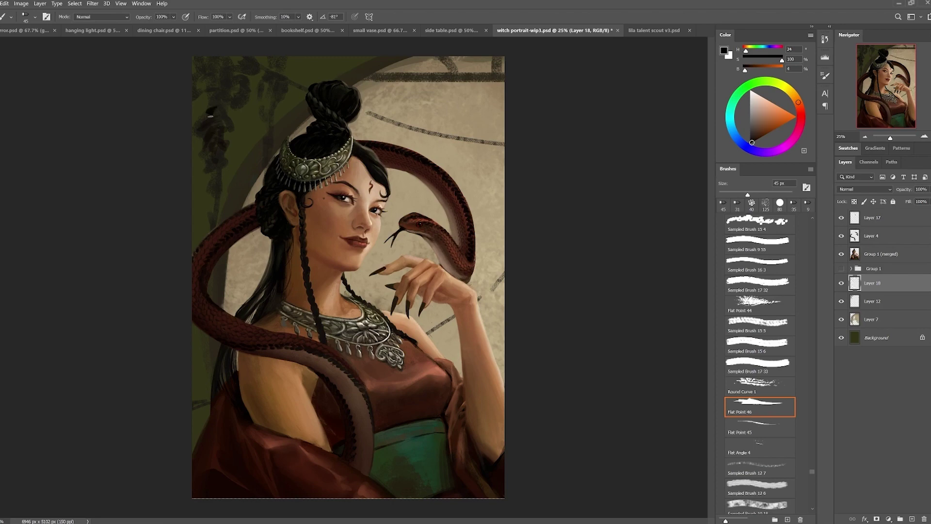
Paint dark brown leaves and strands in the top-left background at full opacity
{"action": "key", "text": "bracketright"}
{"action": "key", "text": "bracketright"}
{"action": "key", "text": "bracketright"}
{"action": "mouse_move", "coordinate": [197, 138]}
{"action": "left_mouse_down"}
{"action": "mouse_move", "coordinate": [219, 129]}
{"action": "mouse_move", "coordinate": [209, 158]}
{"action": "mouse_move", "coordinate": [220, 145]}
{"action": "mouse_move", "coordinate": [220, 194]}
{"action": "mouse_move", "coordinate": [221, 115]}
{"action": "mouse_move", "coordinate": [207, 103]}
{"action": "mouse_move", "coordinate": [238, 95]}
{"action": "left_mouse_up"}
{"action": "left_click", "coordinate": [219, 103], "text": "alt"}
{"action": "left_click", "coordinate": [232, 115], "text": "alt"}
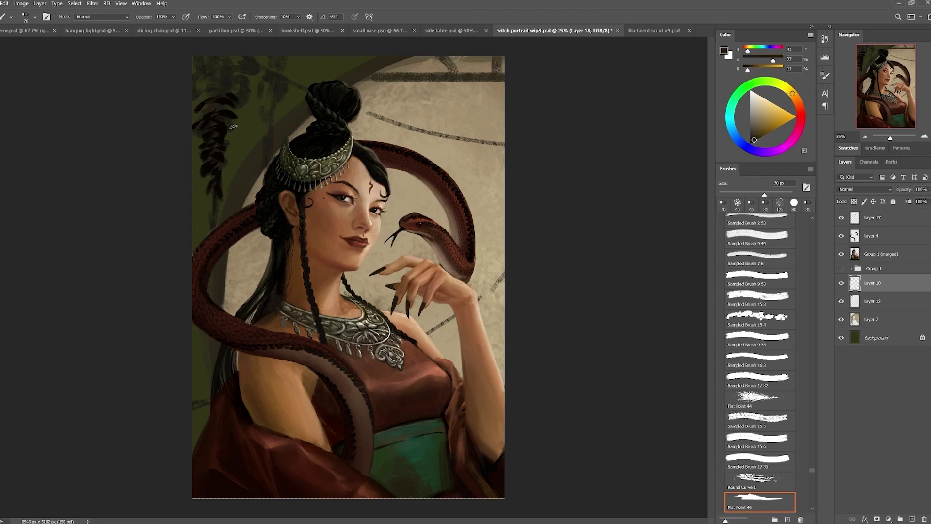
{"action": "key", "text": "0"}
{"action": "left_click", "coordinate": [239, 110], "text": "alt"}
{"action": "mouse_move", "coordinate": [228, 97]}
{"action": "left_mouse_down"}
{"action": "mouse_move", "coordinate": [201, 85]}
{"action": "mouse_move", "coordinate": [218, 99]}
{"action": "left_mouse_up"}
{"action": "left_click", "coordinate": [242, 97], "text": "alt"}
{"action": "mouse_move", "coordinate": [259, 68]}
{"action": "left_mouse_down"}
{"action": "mouse_move", "coordinate": [221, 68]}
{"action": "mouse_move", "coordinate": [191, 109]}
{"action": "left_mouse_up"}
{"action": "left_click", "coordinate": [223, 73], "text": "alt"}
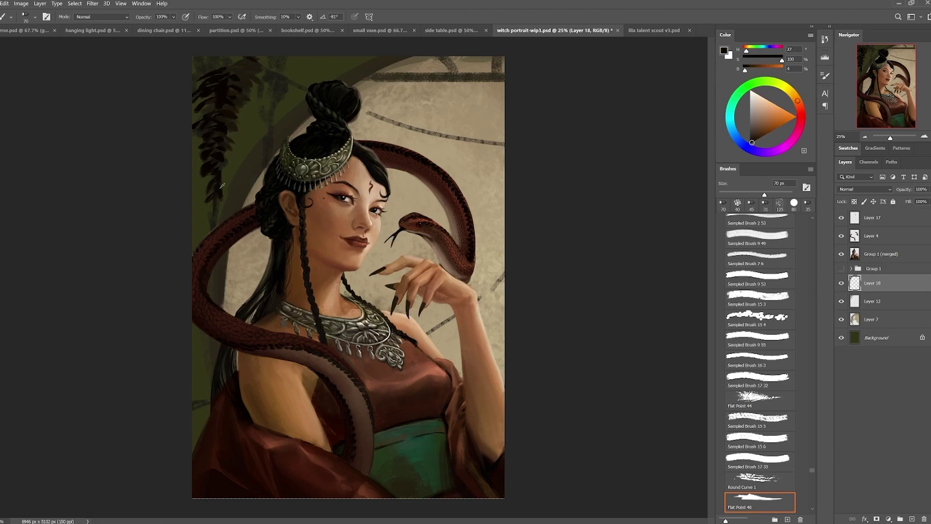
{"action": "left_click_drag", "start_coordinate": [228, 59], "coordinate": [194, 72]}
Extend the hanging strands downward at 50% opacity with a smaller brush, undoing a stray streak
{"action": "left_click", "coordinate": [233, 102], "text": "alt"}
{"action": "left_click", "coordinate": [257, 97], "text": "alt"}
{"action": "key", "text": "5"}
{"action": "left_click_drag", "start_coordinate": [252, 99], "coordinate": [272, 115]}
{"action": "key", "text": "bracketleft"}
{"action": "key", "text": "bracketleft"}
{"action": "key", "text": "bracketleft"}
{"action": "key", "text": "bracketleft"}
{"action": "left_click", "coordinate": [252, 112], "text": "alt"}
{"action": "key", "text": "0"}
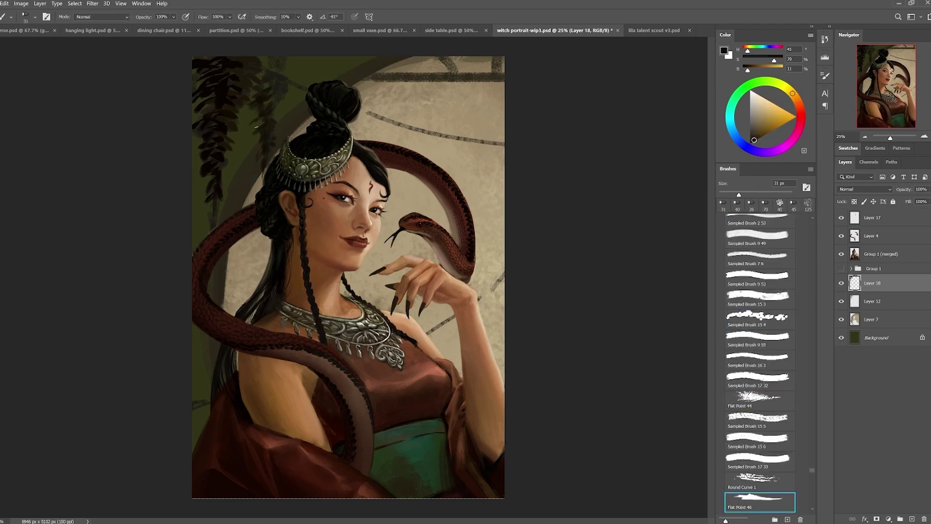
{"action": "left_click", "coordinate": [267, 89], "text": "alt"}
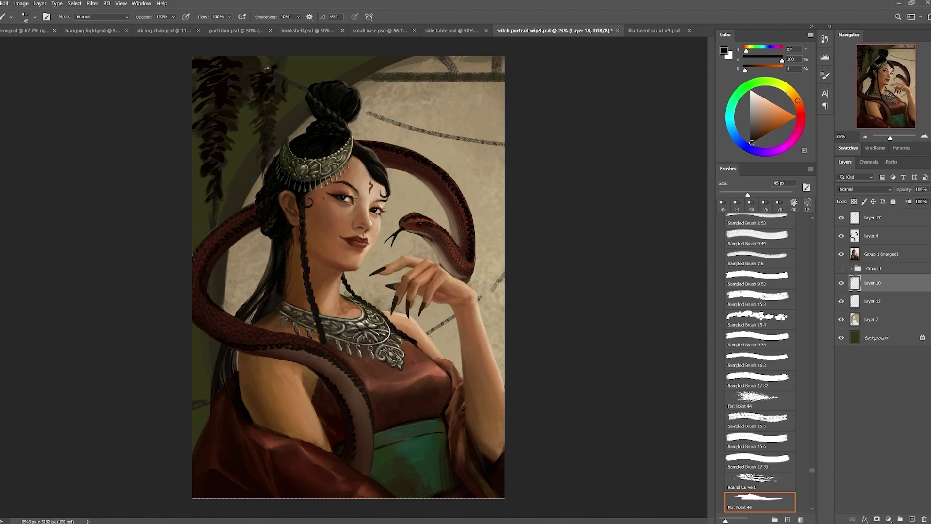
{"action": "key", "text": "bracketleft"}
{"action": "key", "text": "alt+bracketleft"}
{"action": "key", "text": "ctrl+z"}
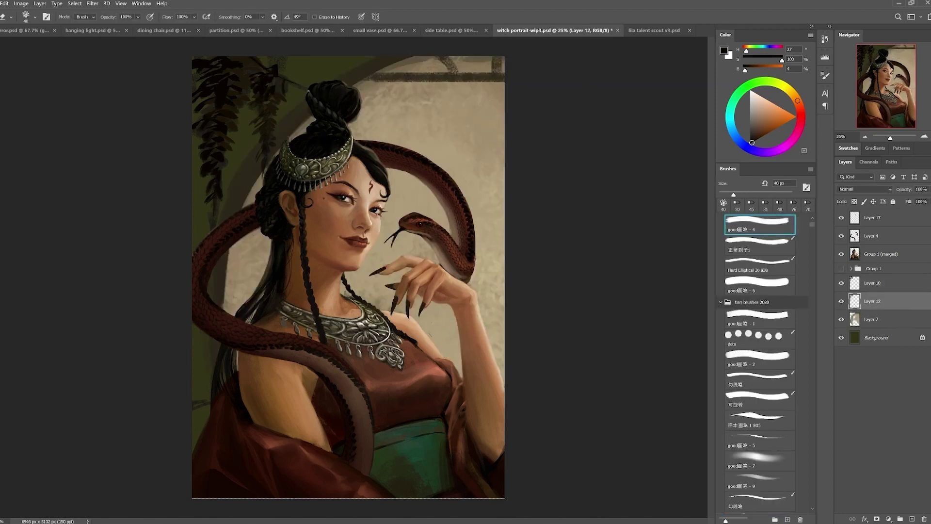
Draw a thin curved hanging line across the upper wall
{"action": "left_click_drag", "start_coordinate": [361, 102], "coordinate": [505, 110]}
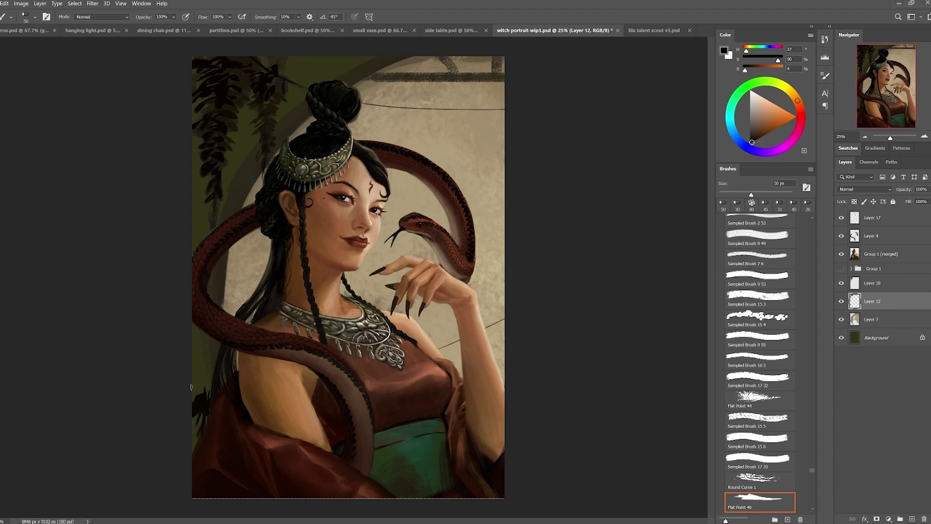
{"action": "key", "text": "e"}
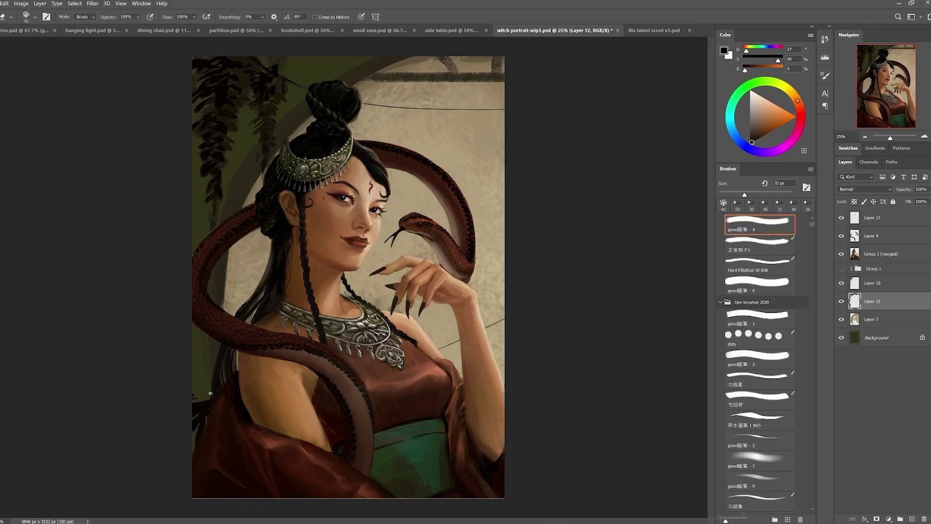
{"action": "key", "text": "b"}
Paint small dark olive leaves along the right and lower-left edges at 44% brush opacity
{"action": "left_click", "coordinate": [503, 318], "text": "alt"}
{"action": "left_click_drag", "start_coordinate": [503, 352], "coordinate": [489, 327]}
{"action": "left_click", "coordinate": [502, 319], "text": "alt"}
{"action": "key", "text": "period"}
{"action": "key", "text": "period"}
{"action": "key", "text": "period"}
{"action": "key", "text": "period"}
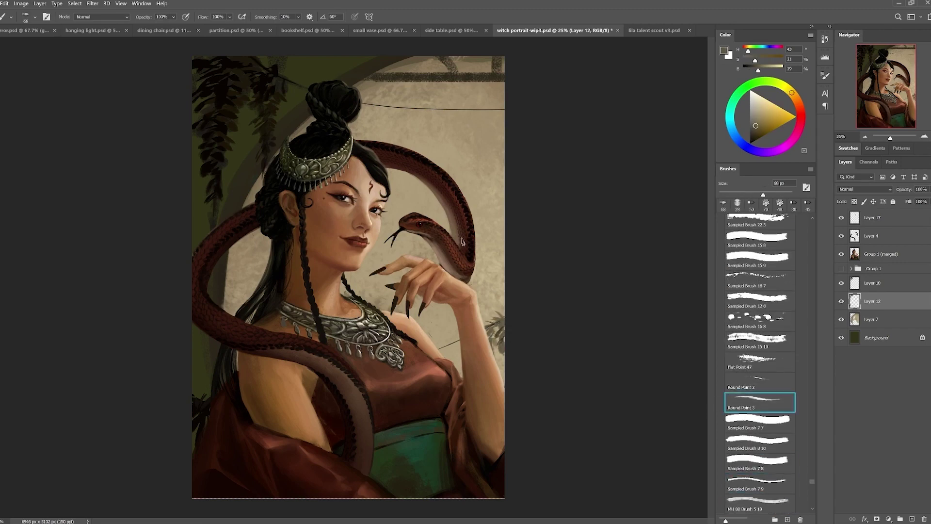
{"action": "left_click", "coordinate": [495, 332], "text": "alt"}
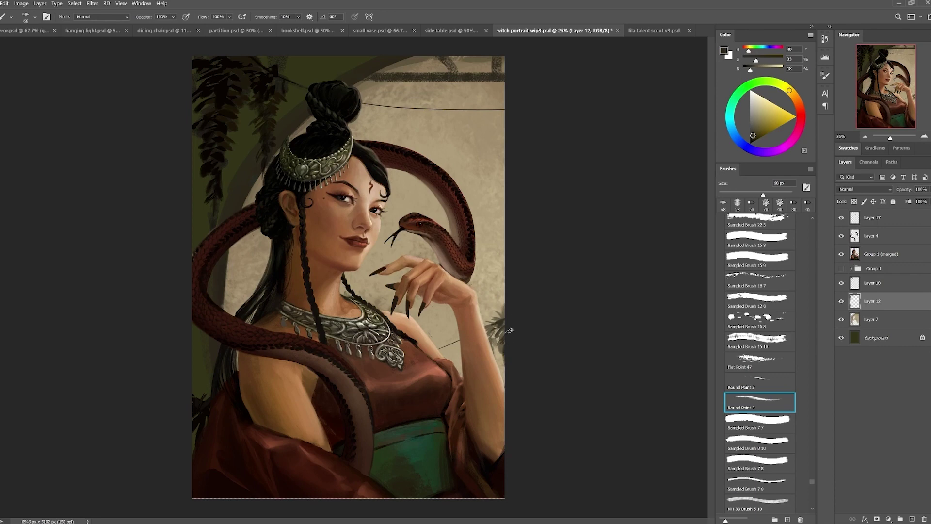
{"action": "left_click", "coordinate": [212, 386], "text": "alt"}
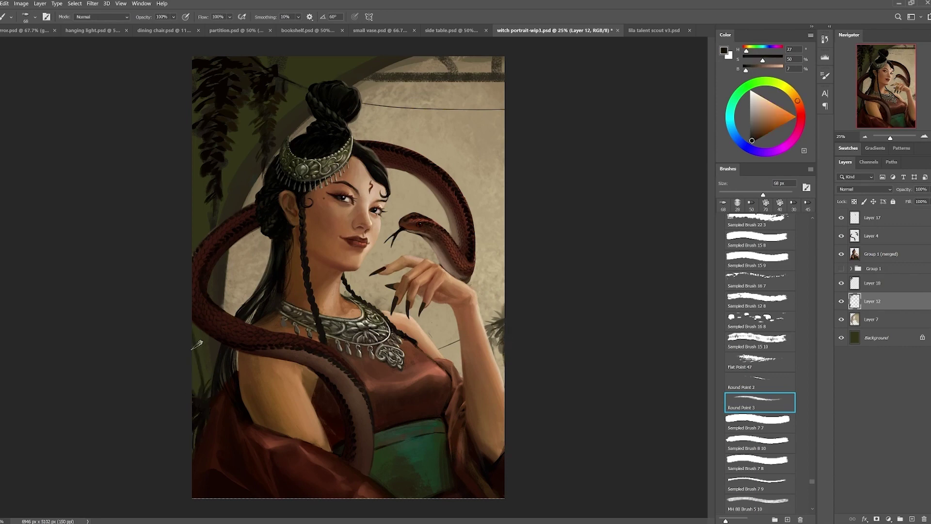
{"action": "left_click", "coordinate": [204, 388], "text": "alt"}
{"action": "key", "text": "4"}
{"action": "key", "text": "4"}
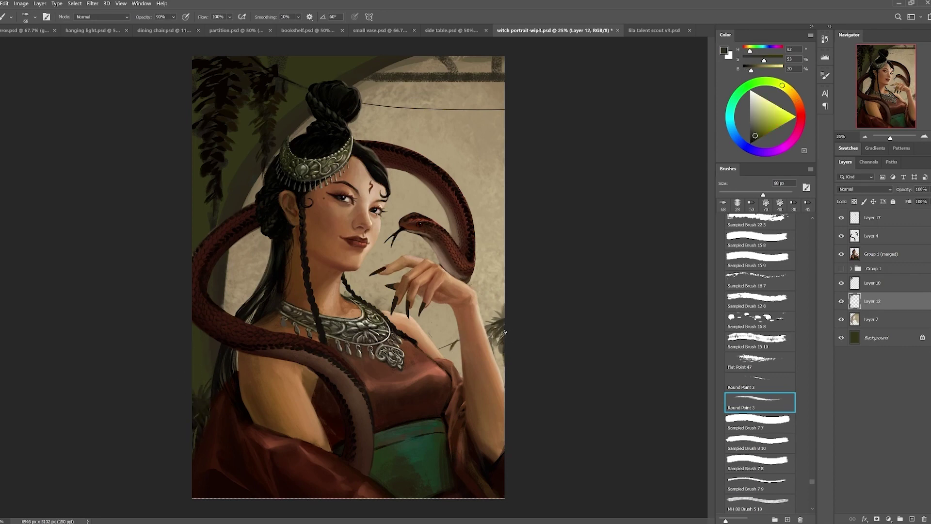
Make Layer 7 active and pick a 50 px textured brush
{"action": "left_click", "coordinate": [867, 287]}
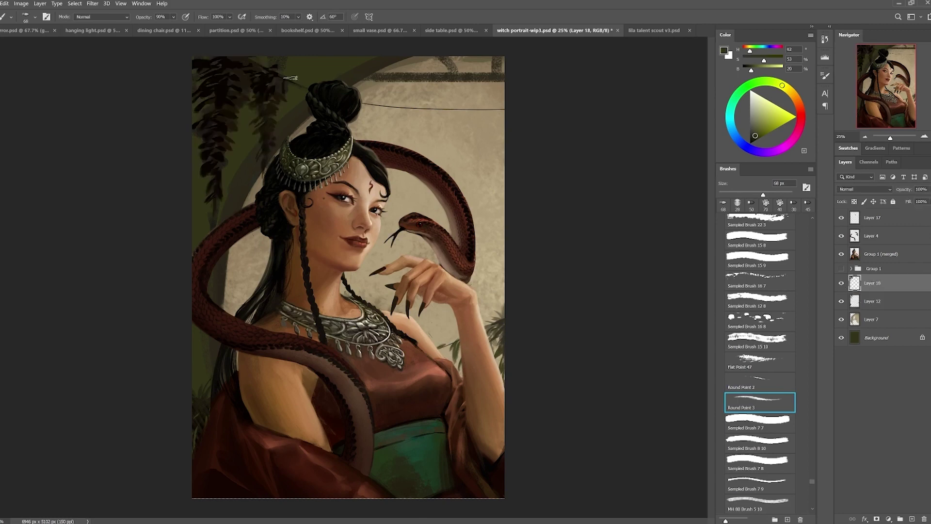
{"action": "left_click", "coordinate": [876, 321]}
{"action": "left_click", "coordinate": [758, 482]}
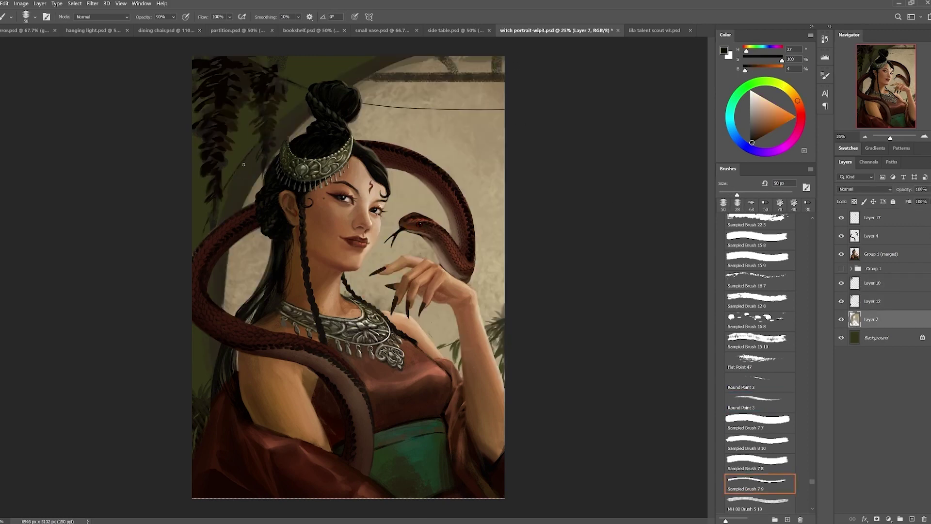
Sample dark browns from the painting and try out large textured brushes
{"action": "key", "text": "alt+bracketleft"}
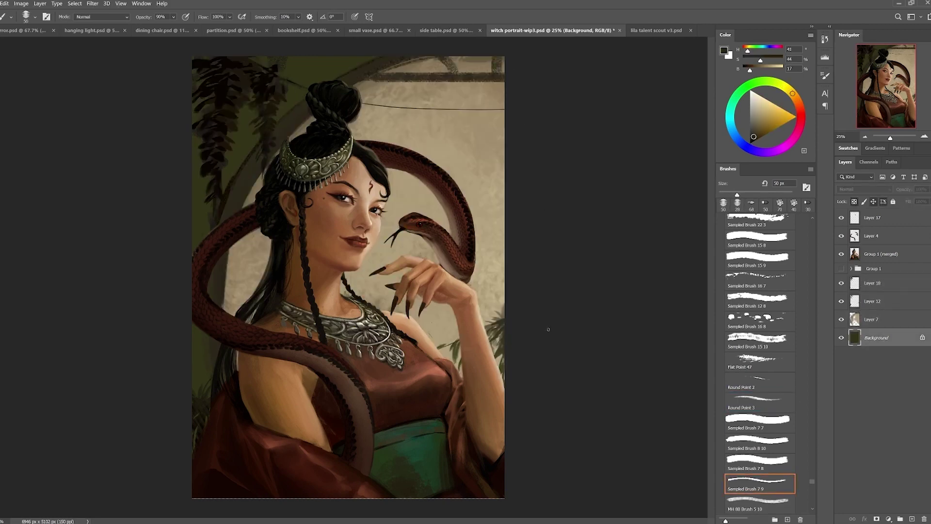
{"action": "left_click", "coordinate": [259, 80], "text": "alt"}
{"action": "key", "text": "period"}
{"action": "left_click", "coordinate": [202, 94], "text": "alt"}
{"action": "key", "text": "bracketright"}
{"action": "key", "text": "bracketright"}
{"action": "key", "text": "bracketright"}
{"action": "key", "text": "bracketright"}
{"action": "key", "text": "bracketright"}
{"action": "left_click", "coordinate": [245, 161], "text": "alt"}
{"action": "key", "text": "comma"}
{"action": "key", "text": "comma"}
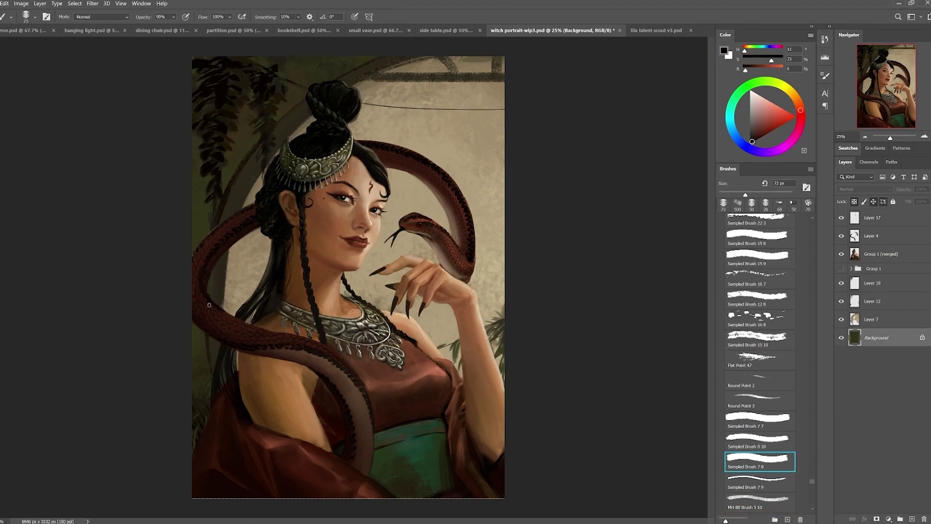
{"action": "key", "text": "alt+bracketright"}
On Layer 7, paint a near-black arching beam across the top-right with a 90 px textured brush
{"action": "left_click", "coordinate": [214, 287], "text": "alt"}
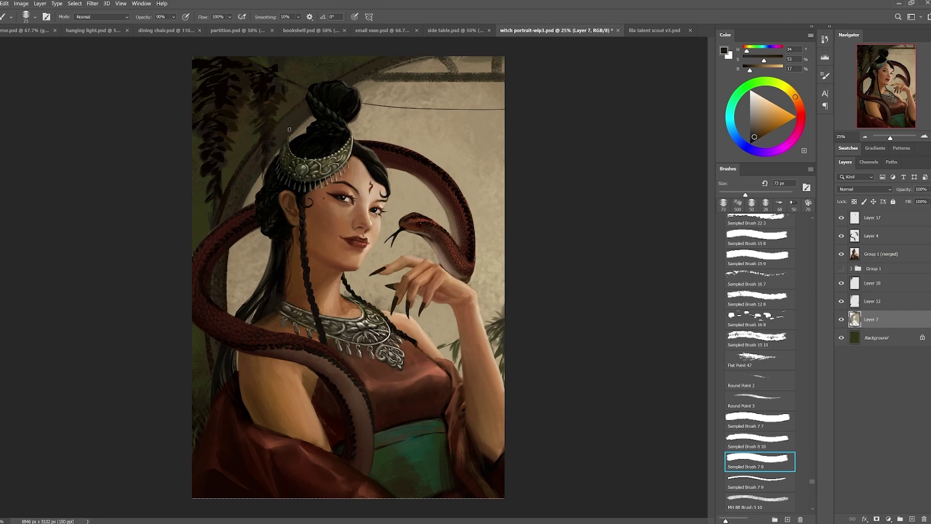
{"action": "left_click", "coordinate": [249, 174], "text": "alt"}
{"action": "key", "text": "period"}
{"action": "key", "text": "period"}
{"action": "key", "text": "period"}
{"action": "key", "text": "period"}
{"action": "key", "text": "period"}
{"action": "key", "text": "bracketright"}
{"action": "key", "text": "bracketright"}
{"action": "key", "text": "bracketright"}
{"action": "key", "text": "bracketright"}
{"action": "key", "text": "bracketright"}
{"action": "key", "text": "4"}
{"action": "key", "text": "3"}
{"action": "left_click", "coordinate": [295, 116], "text": "alt"}
{"action": "left_click", "coordinate": [266, 133], "text": "alt"}
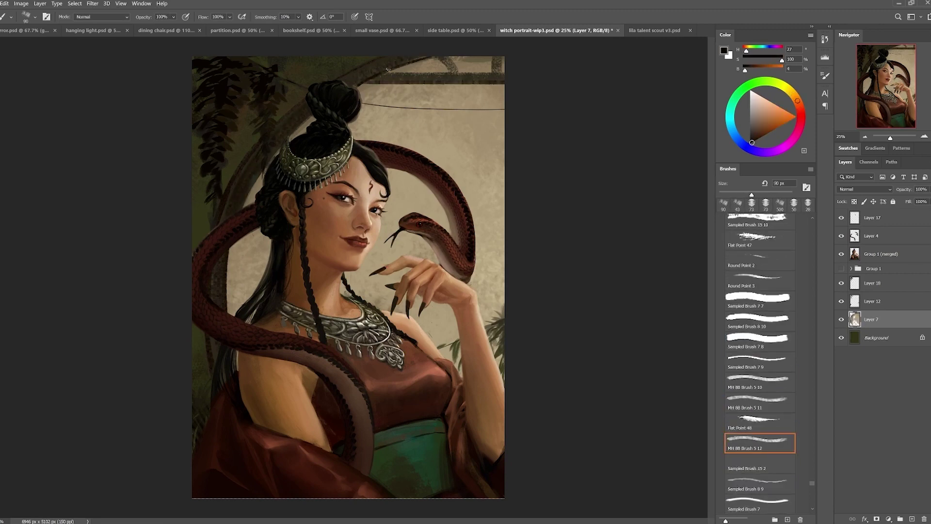
{"action": "key", "text": "0"}
{"action": "left_click", "coordinate": [275, 154], "text": "alt"}
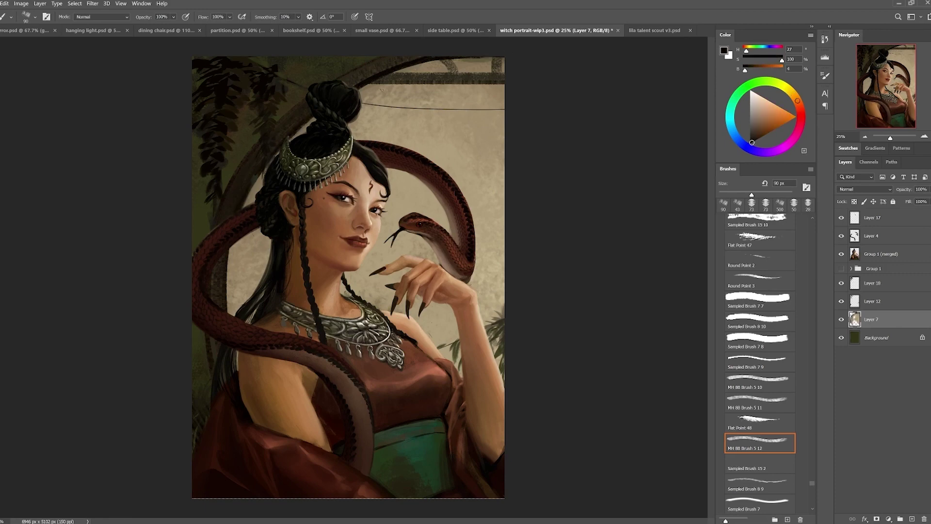
{"action": "left_click_drag", "start_coordinate": [505, 83], "coordinate": [369, 85]}
{"action": "left_click", "coordinate": [498, 66], "text": "alt"}
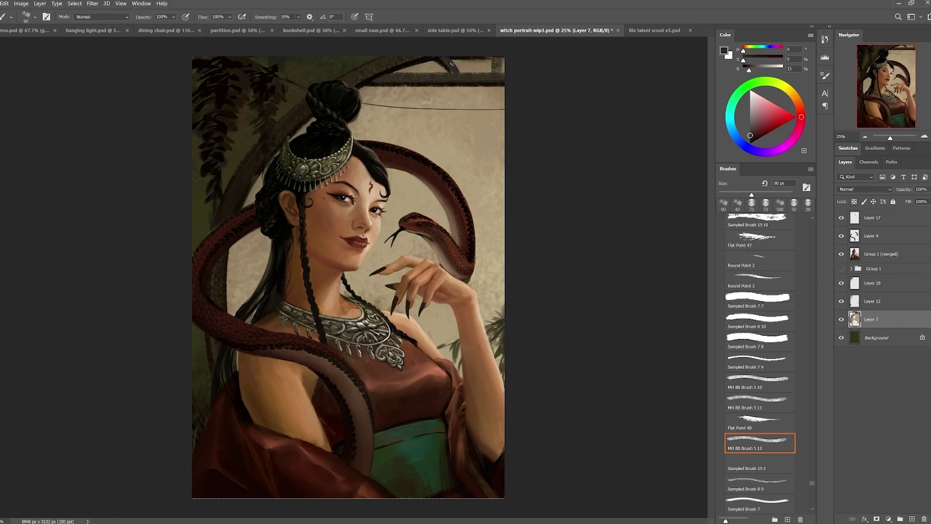